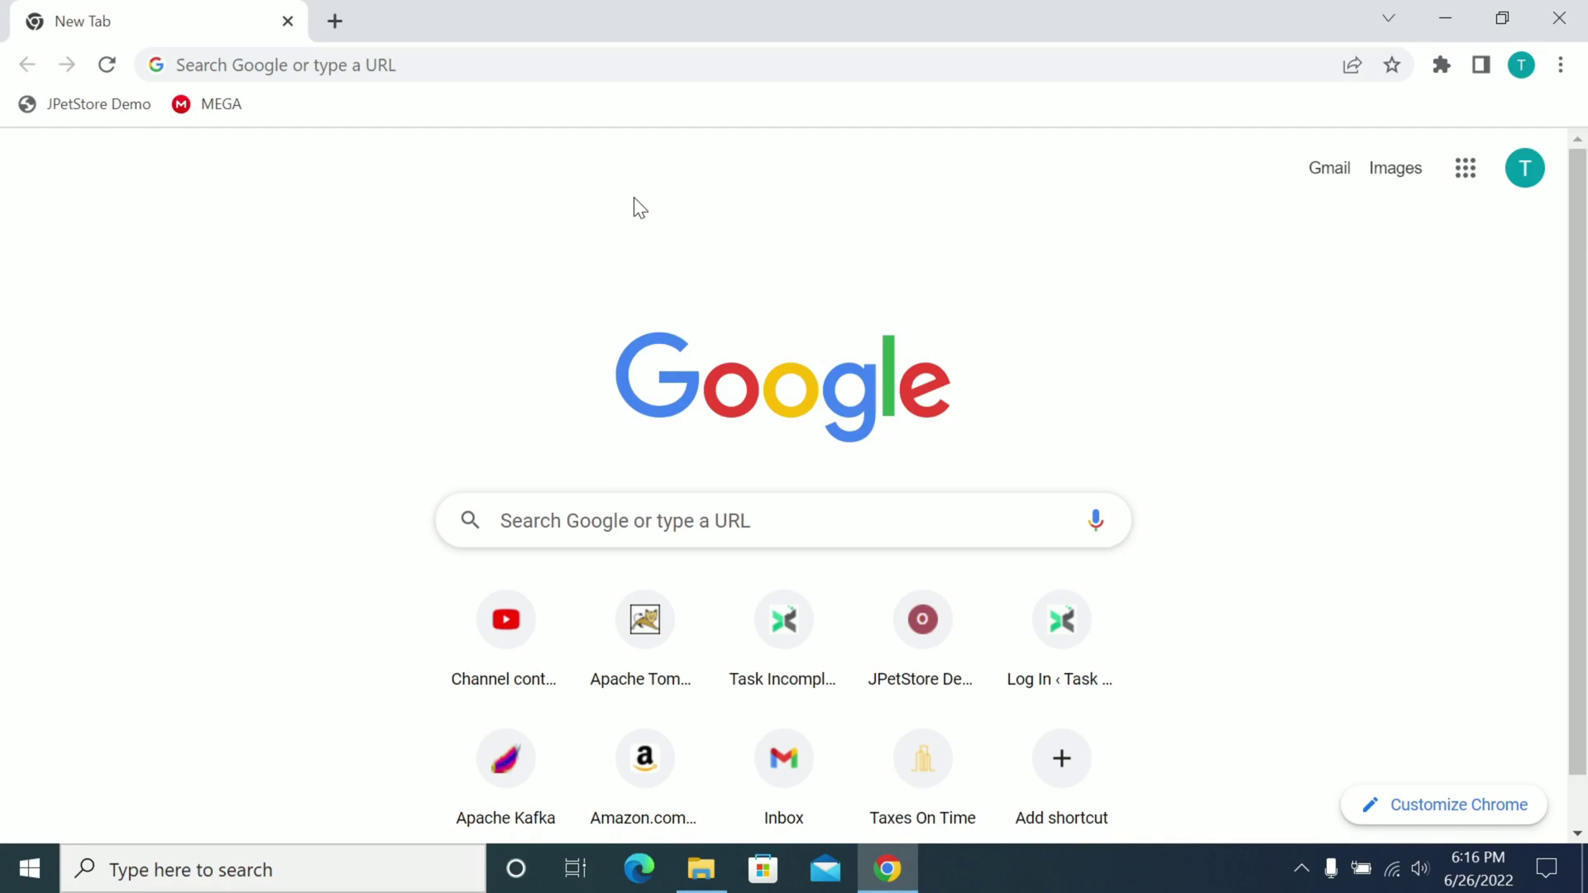
- Type 'apache tomcat' into the New Tab page's address bar to search
click(416, 63)
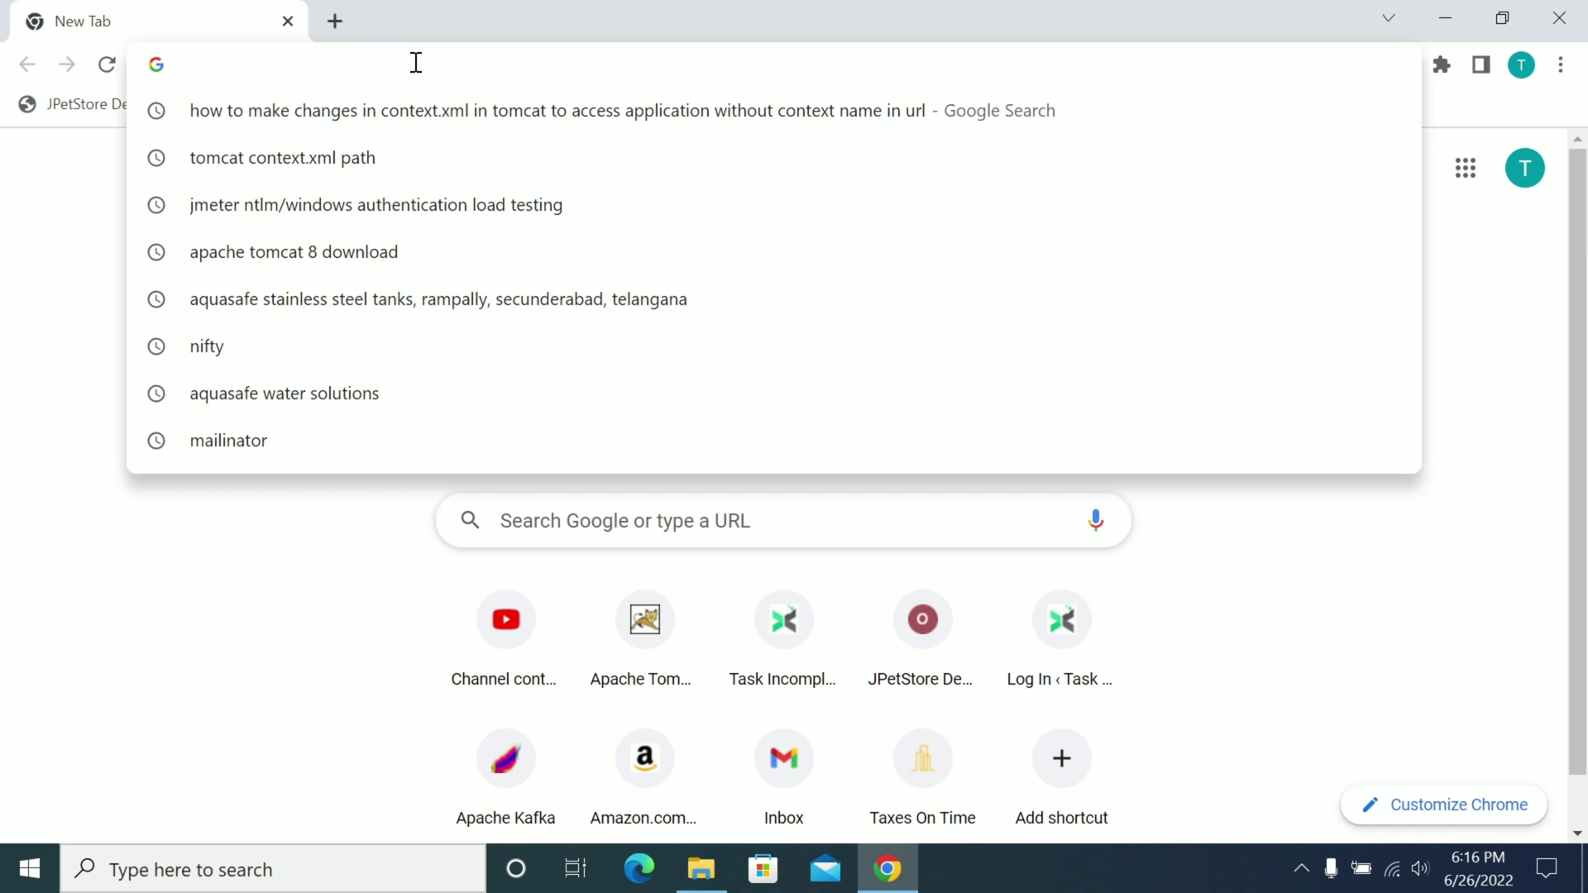
text(ap)
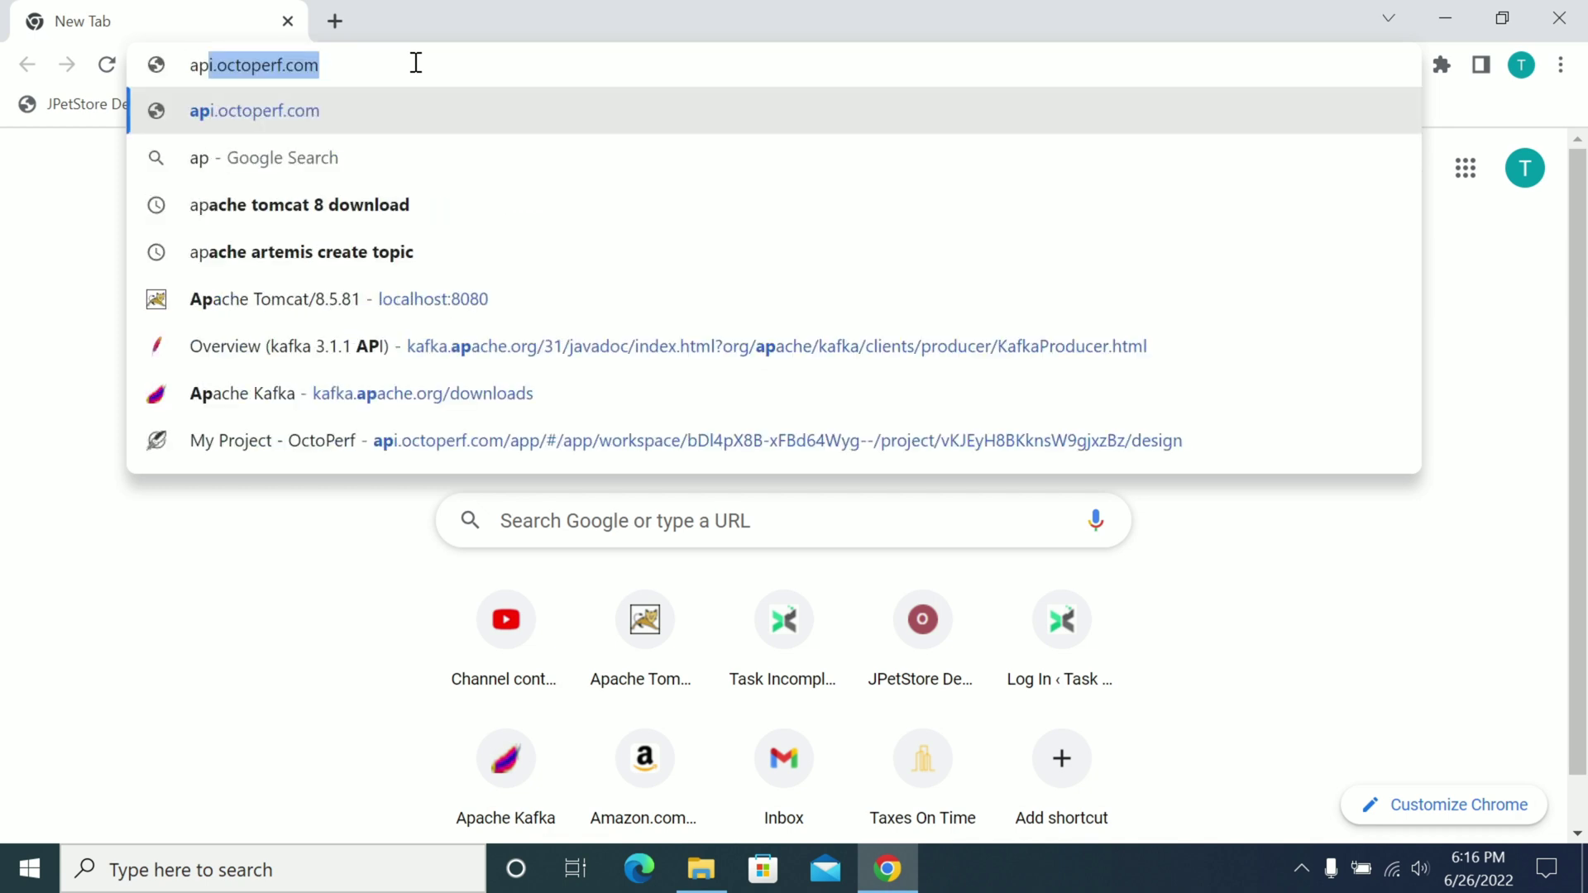
text(ac)
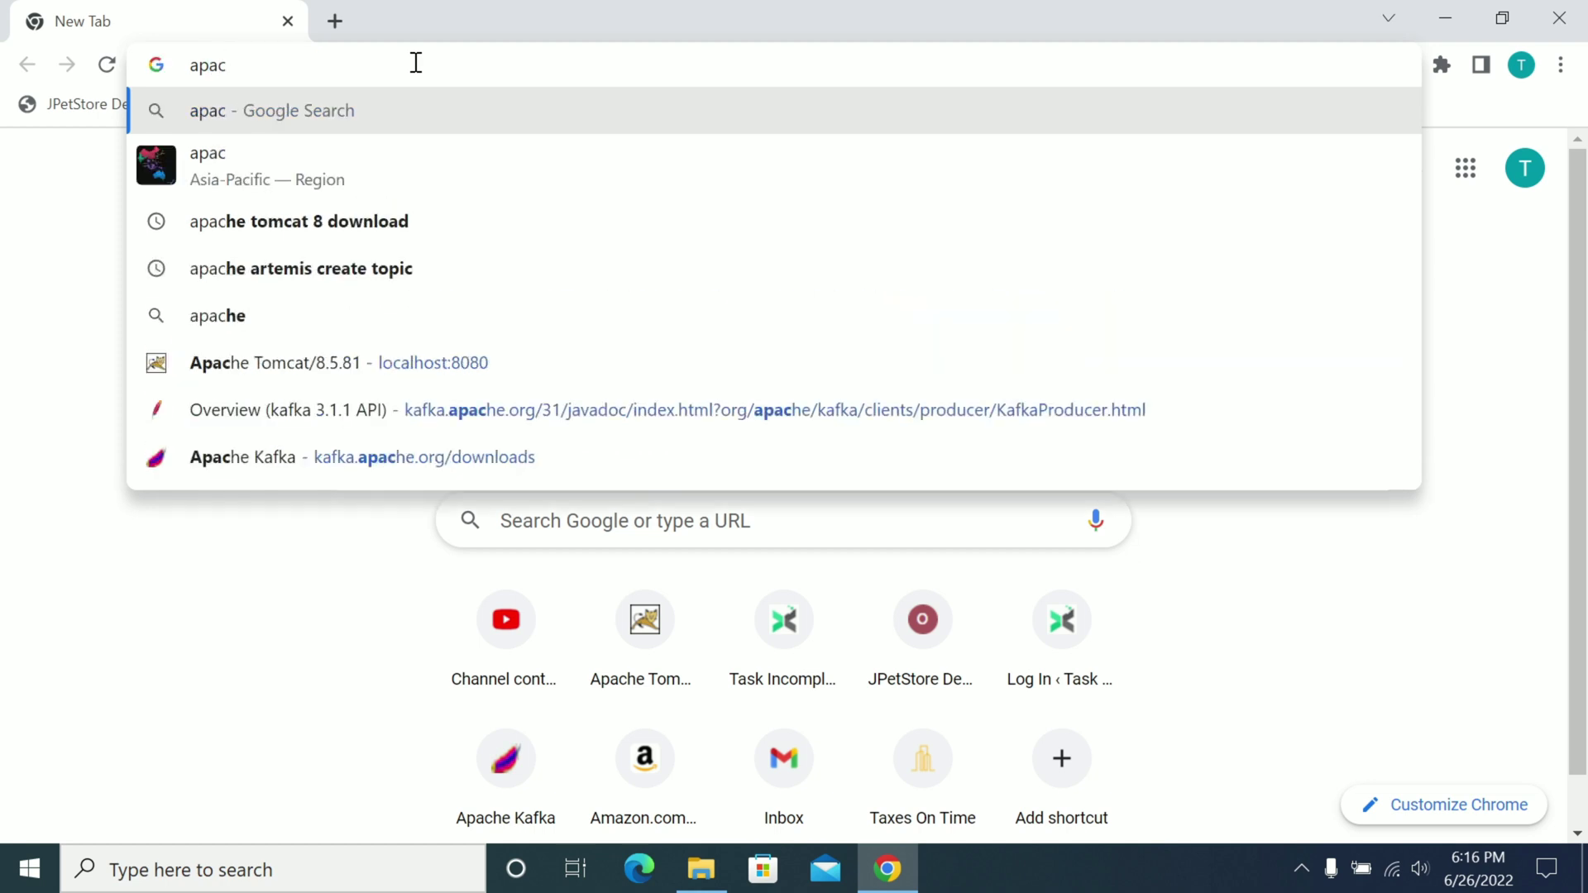
text(he tomcat)
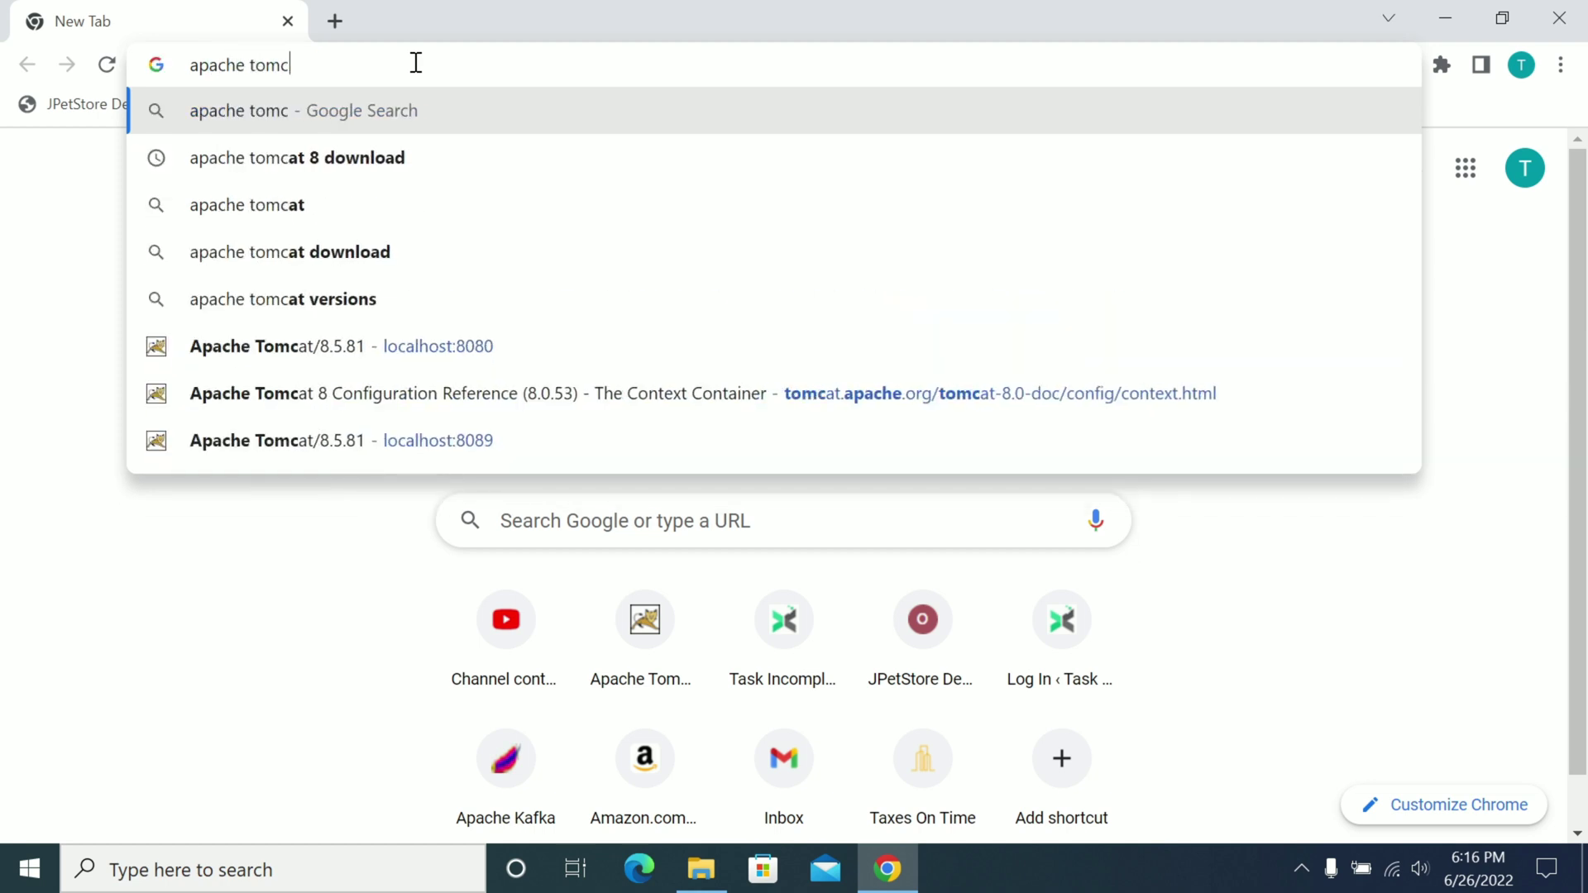
- Search 'apache tomcat 8 download' and open the Tomcat 8 downloads result in a new tab
click(359, 151)
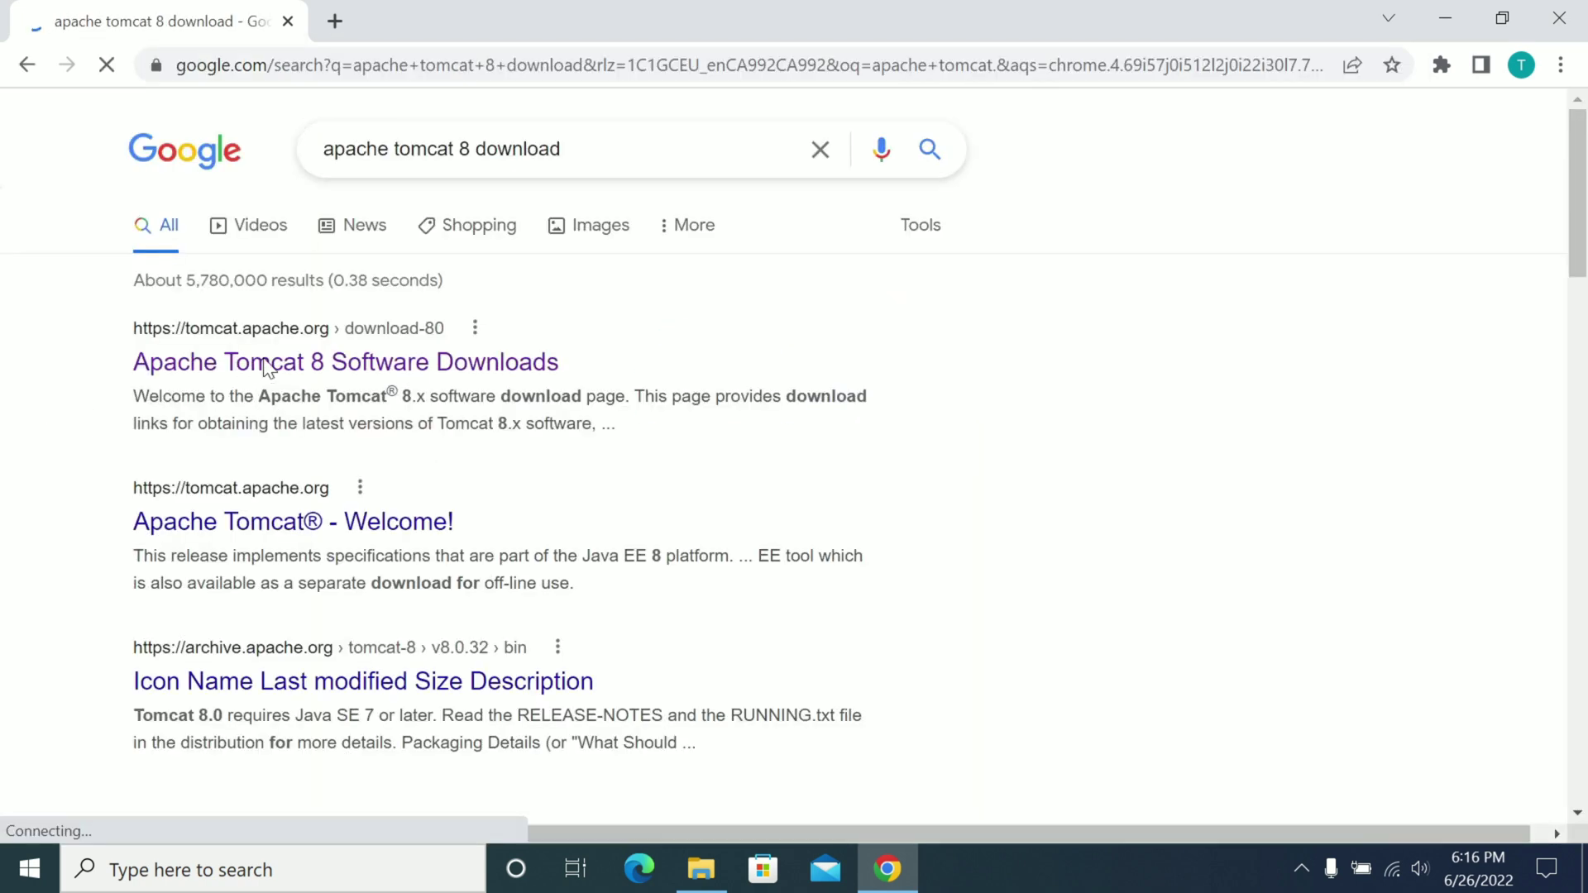
middle_click(319, 364)
click(409, 18)
- Scroll down to the 8.5.81 Binary Distributions and Source Code Distributions headings, highlighting each
scroll(652, 460, down, 1)
scroll(652, 460, down, 8)
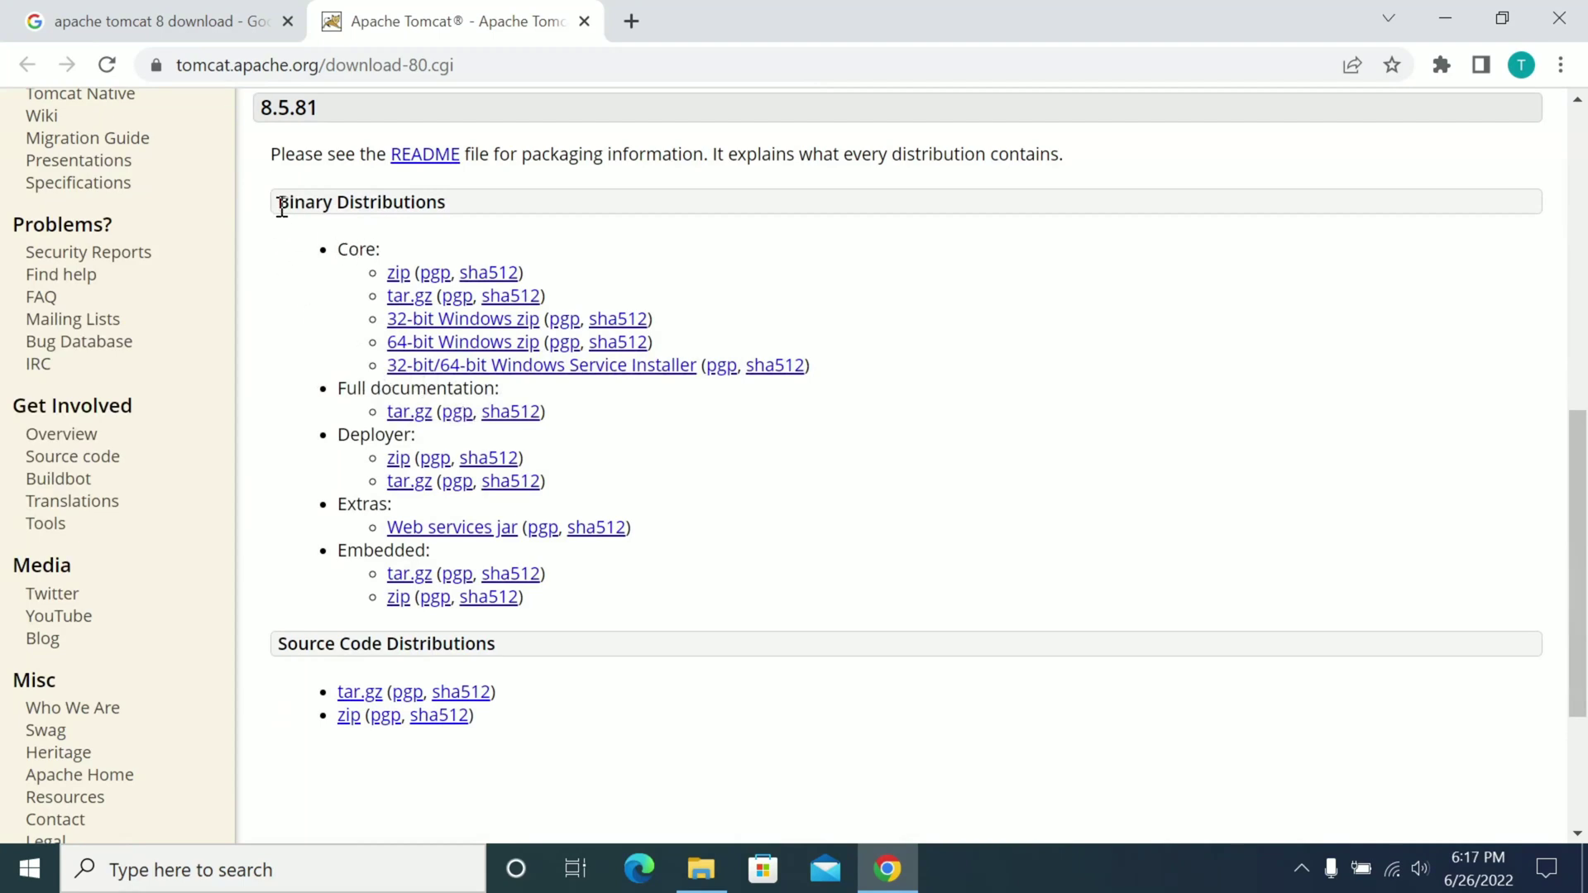
drag(278, 206, 372, 207)
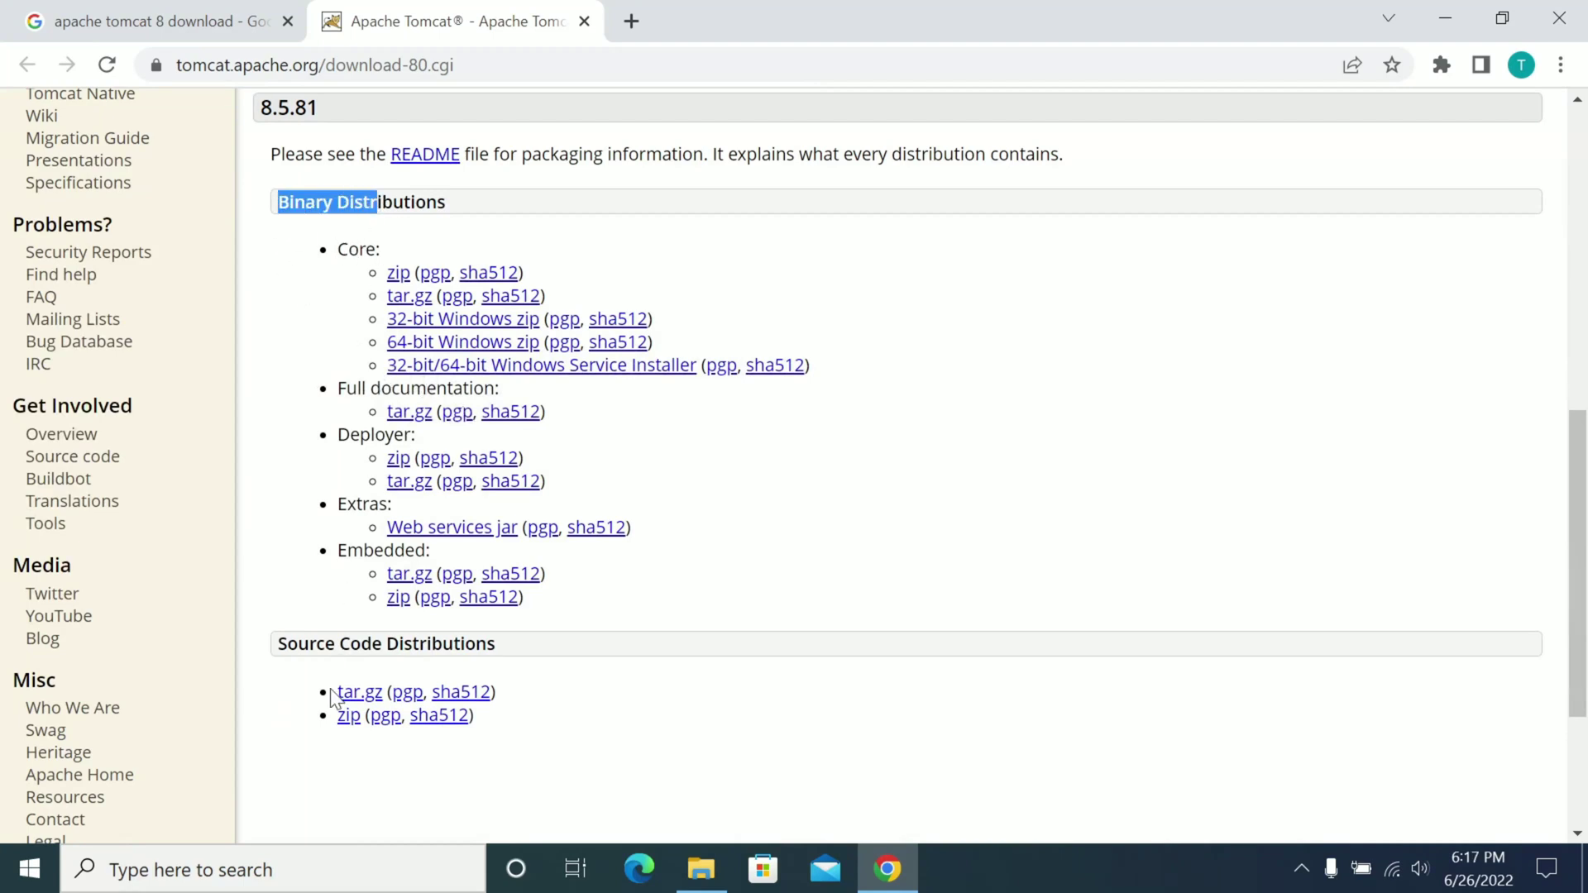
click(291, 652)
drag(291, 653, 460, 653)
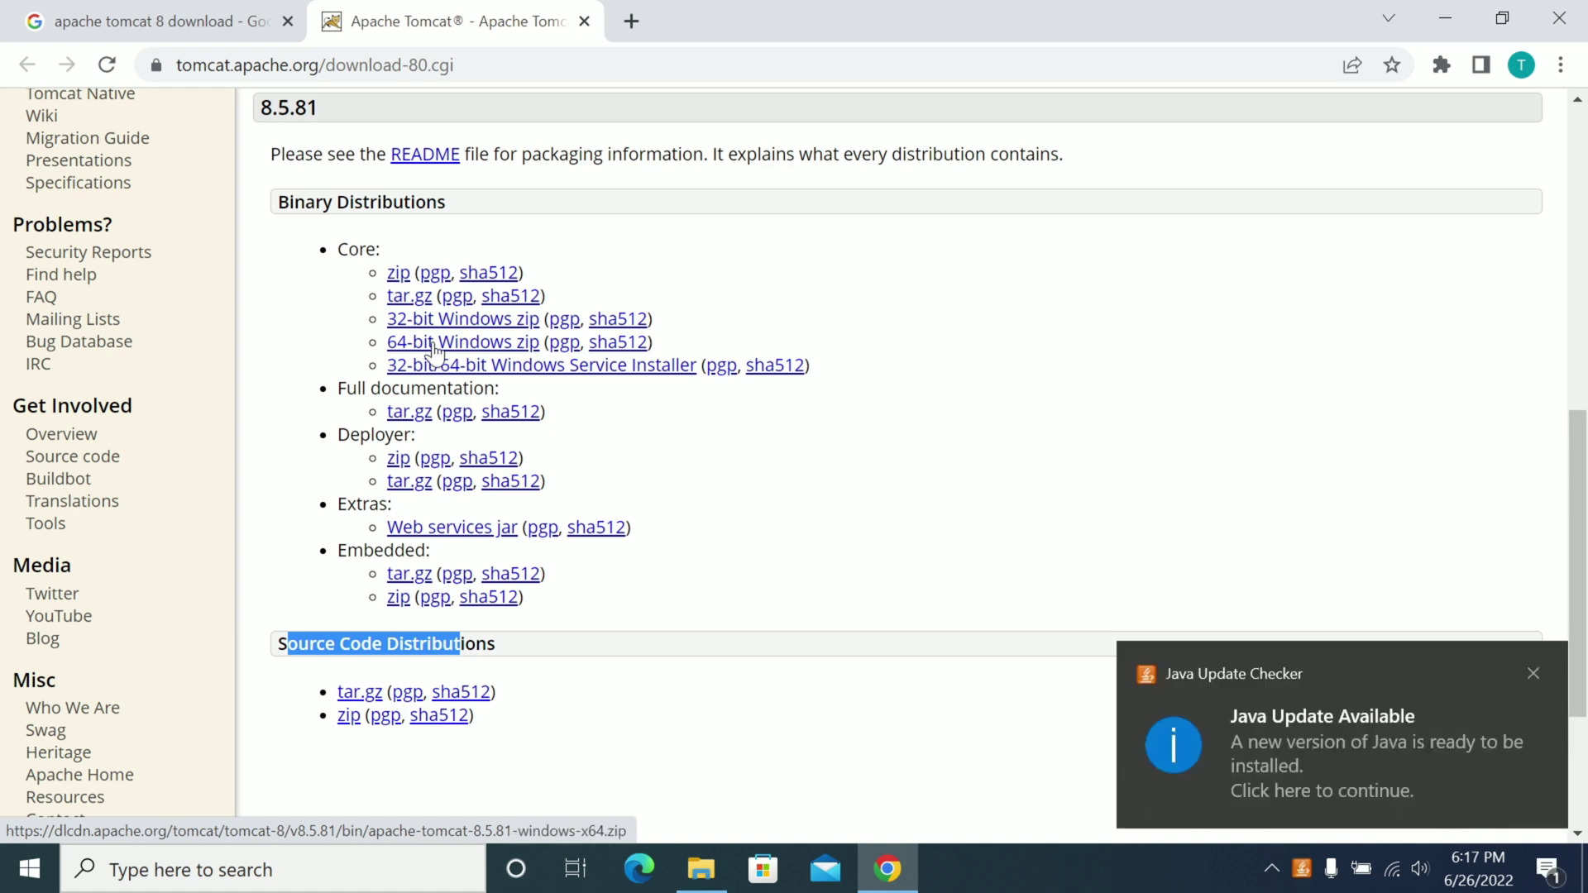
- Download the 64-bit Windows zip, check the apache-tomcat-8.5.81 folder in File Explorer, return to Chrome
click(434, 345)
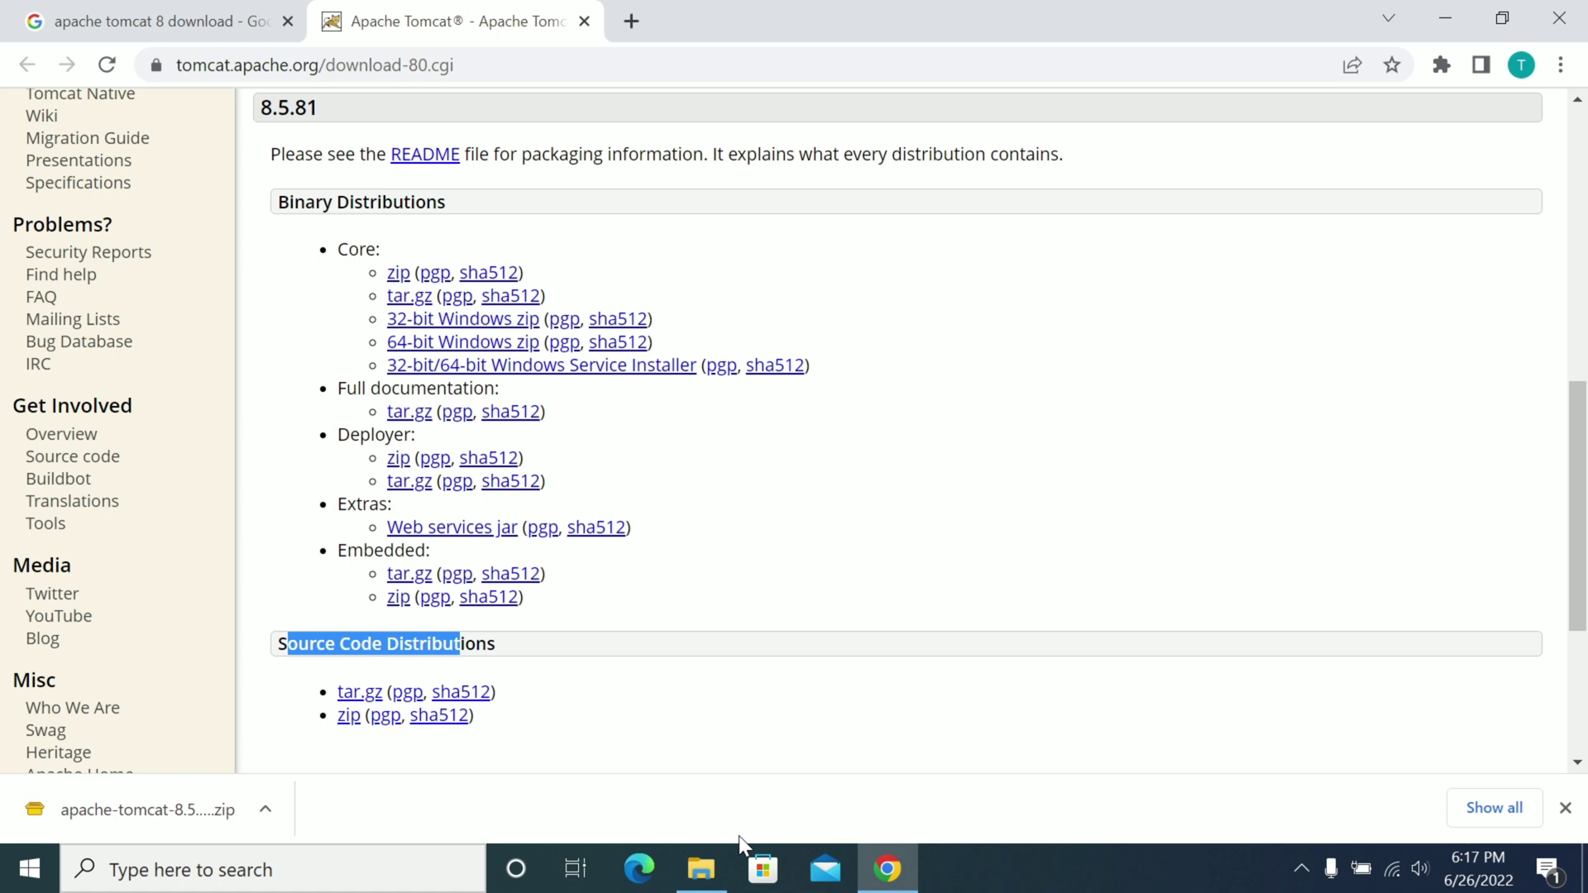
mouse_move(707, 873)
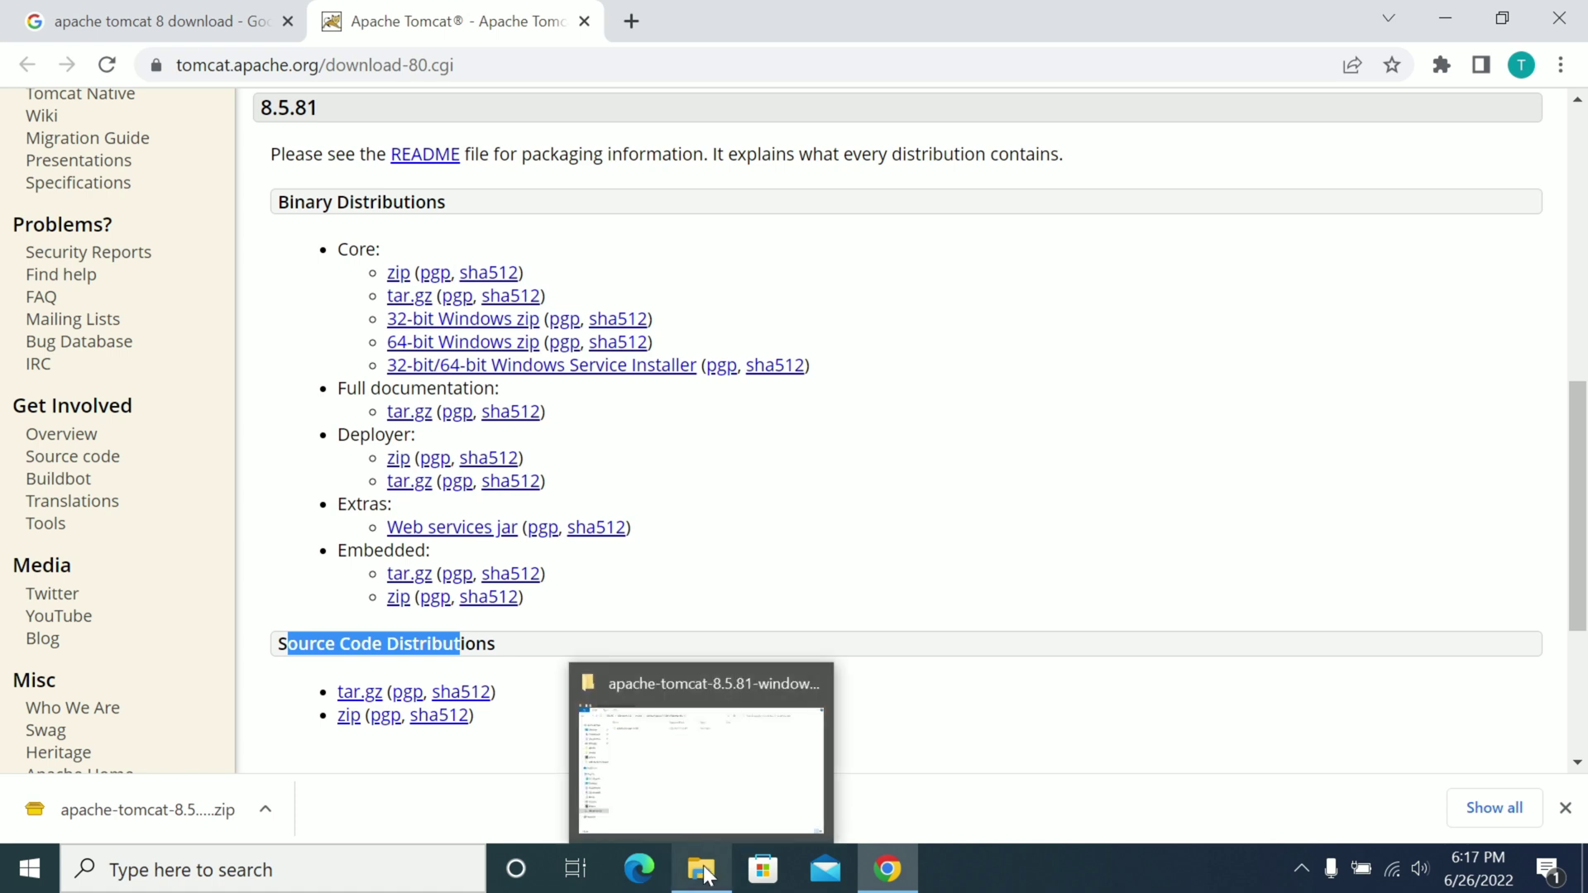
click(704, 870)
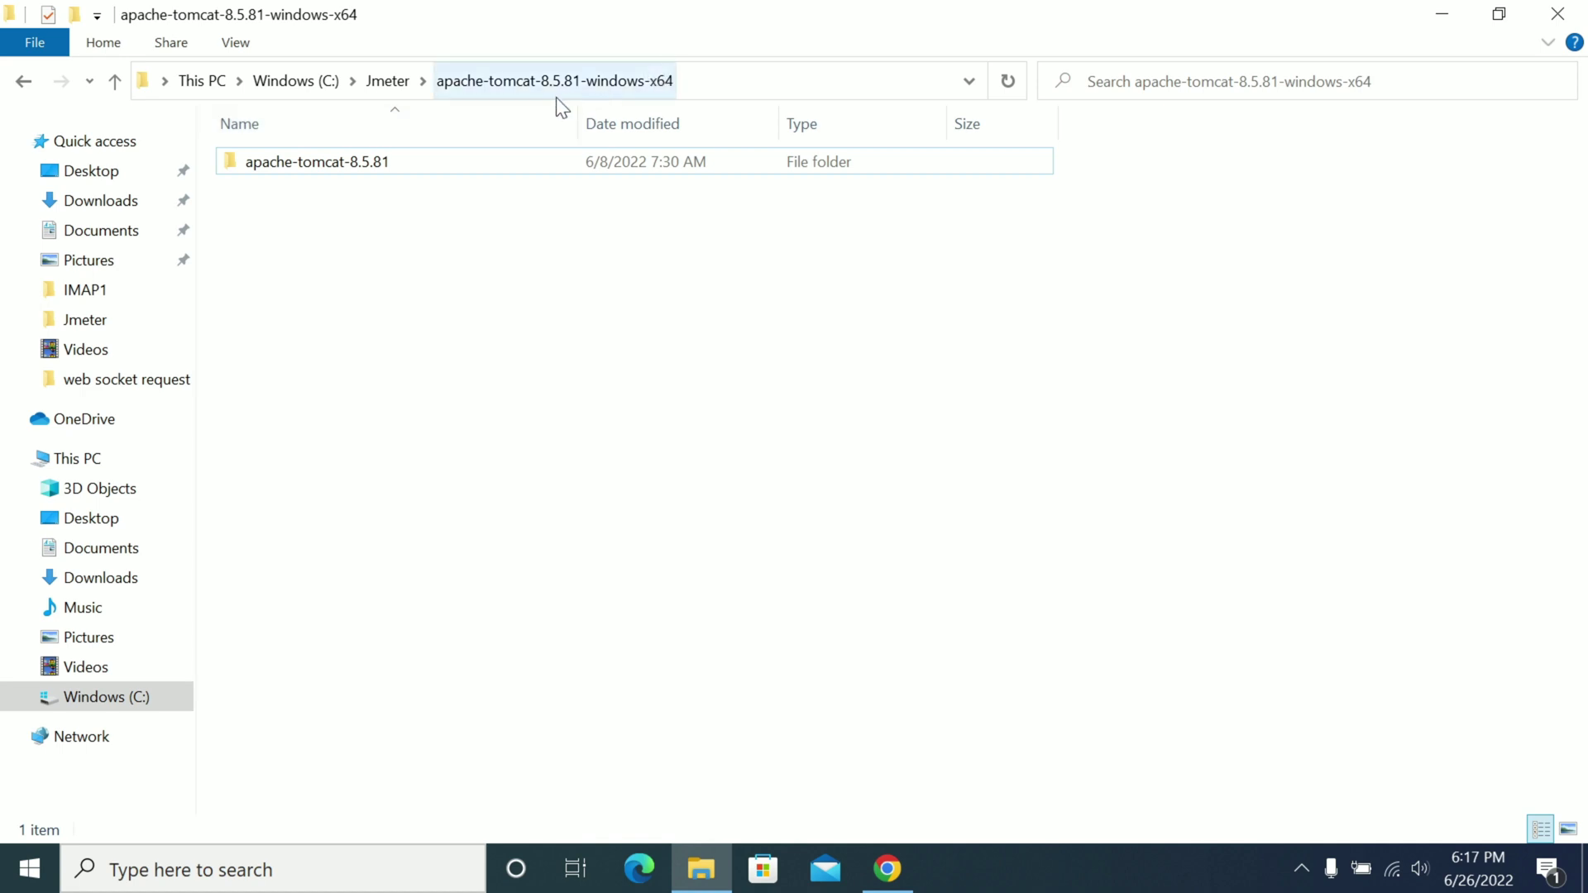
click(354, 165)
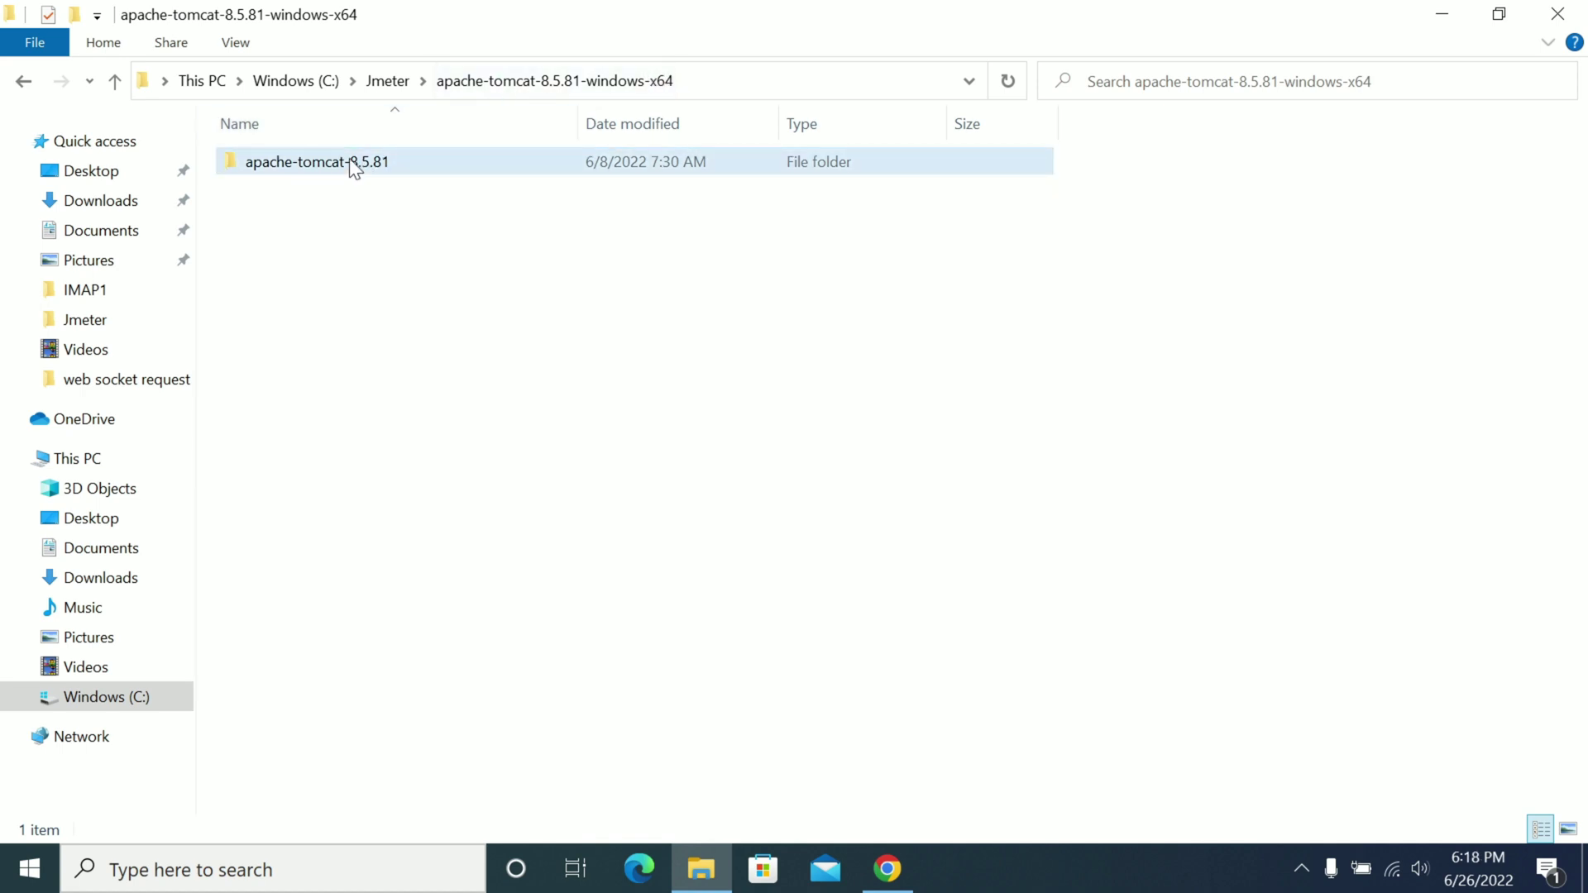
click(902, 870)
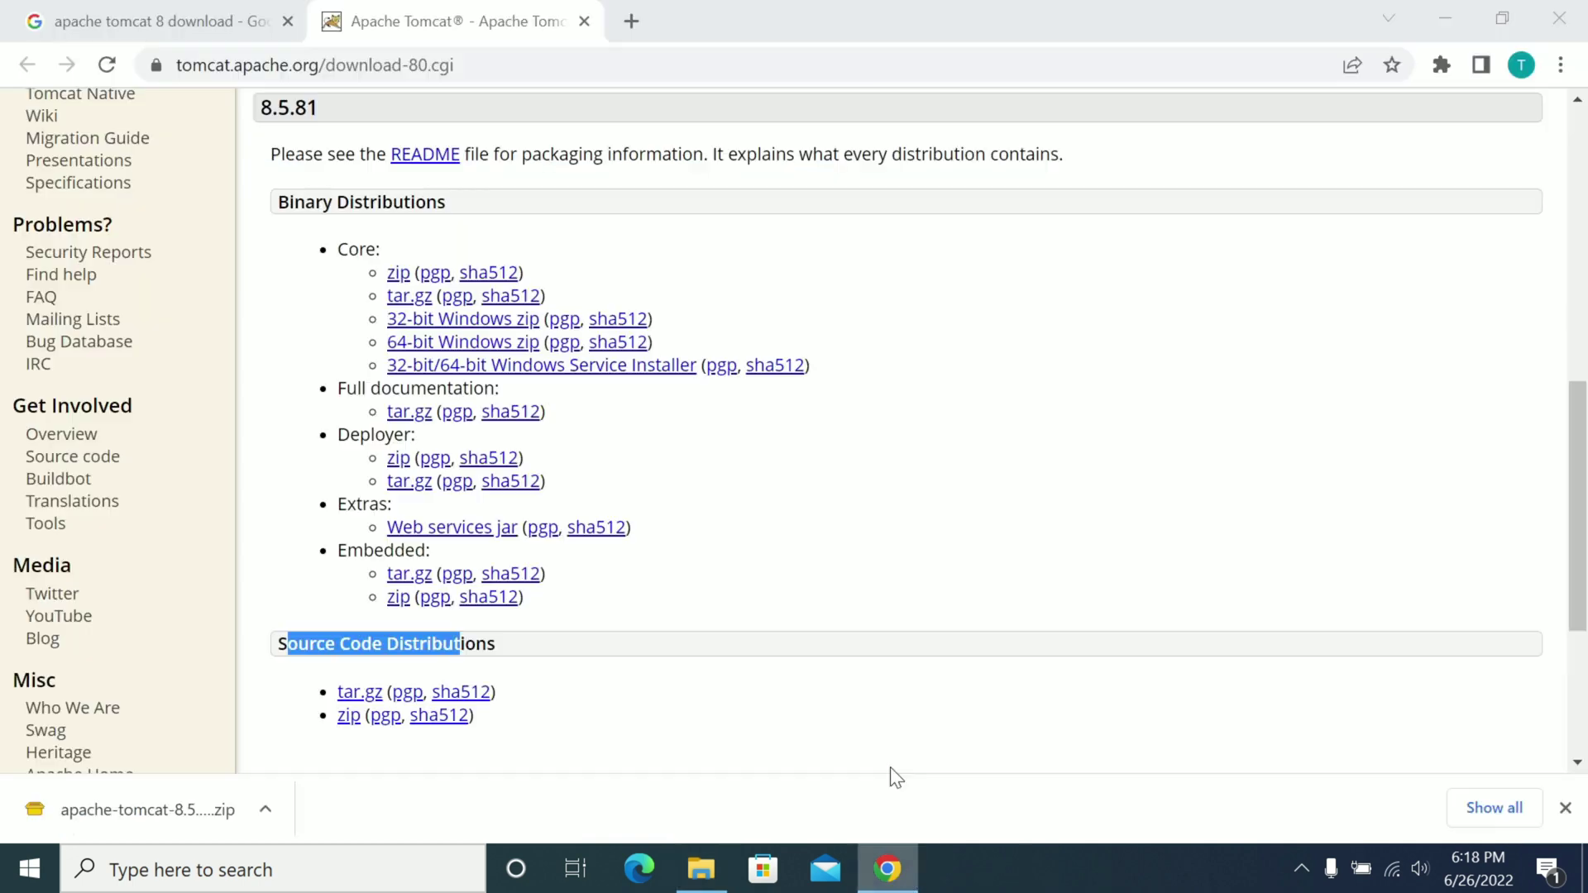
scroll(504, 298, up, 3)
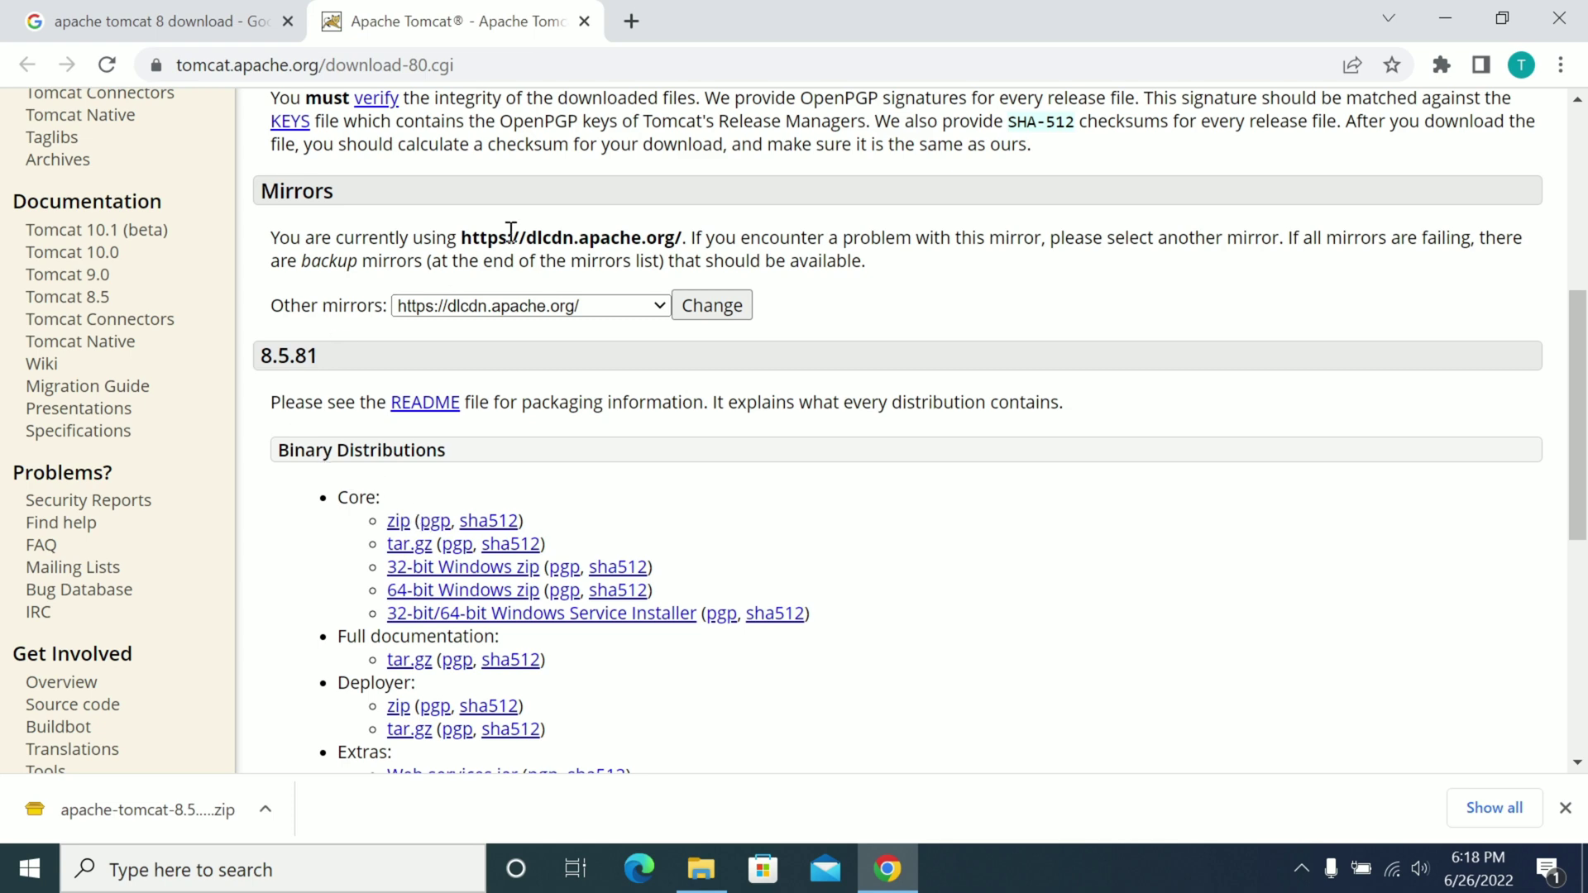
scroll(518, 301, up, 1)
scroll(518, 303, up, 2)
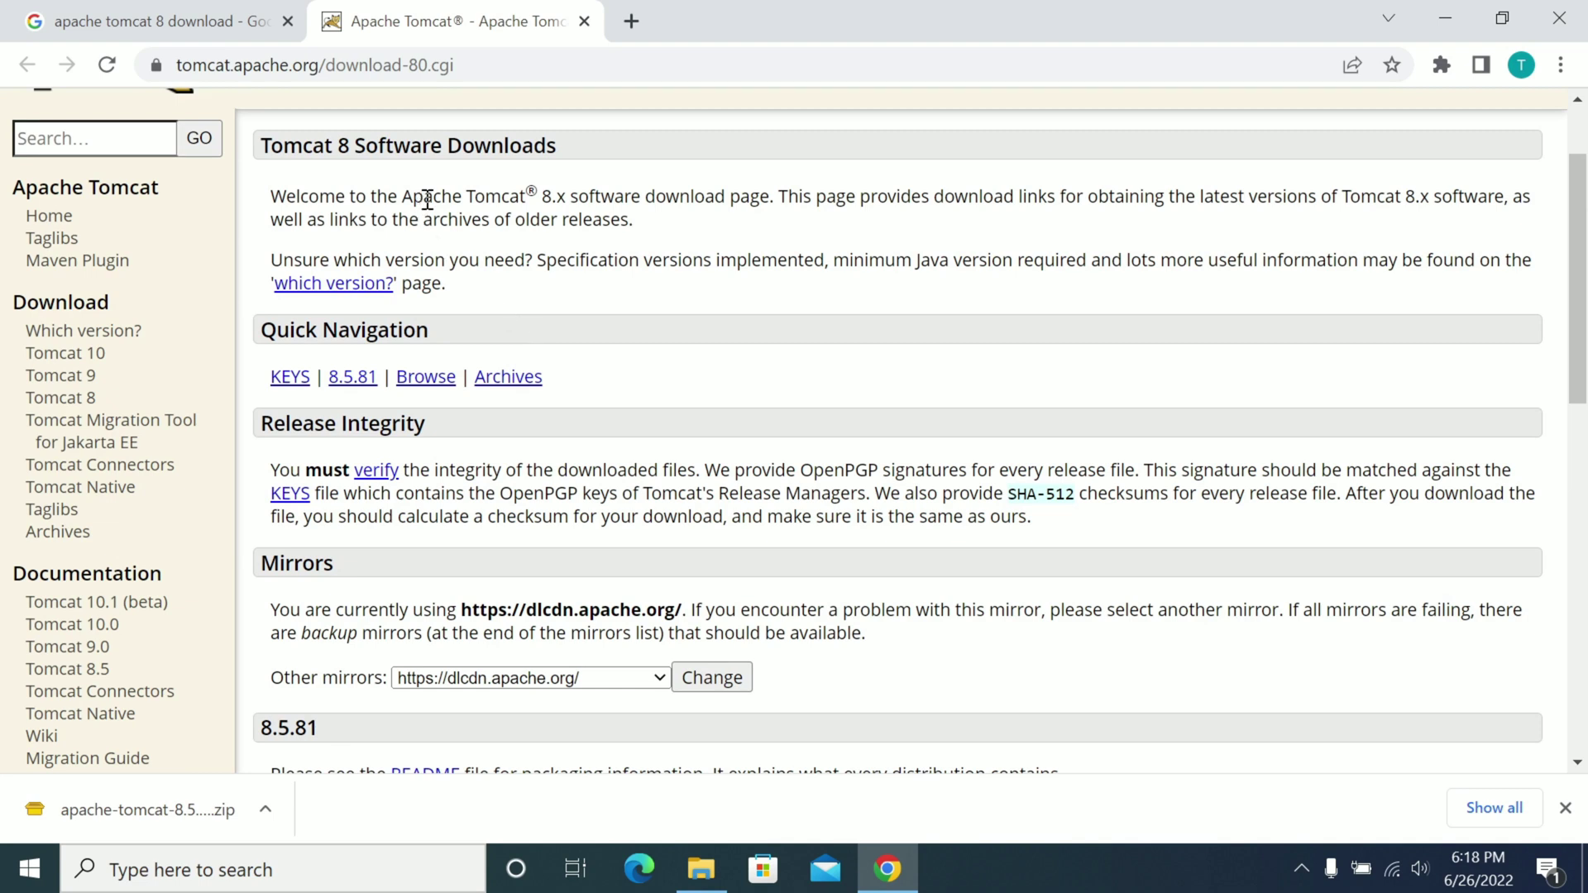
drag(350, 198, 735, 229)
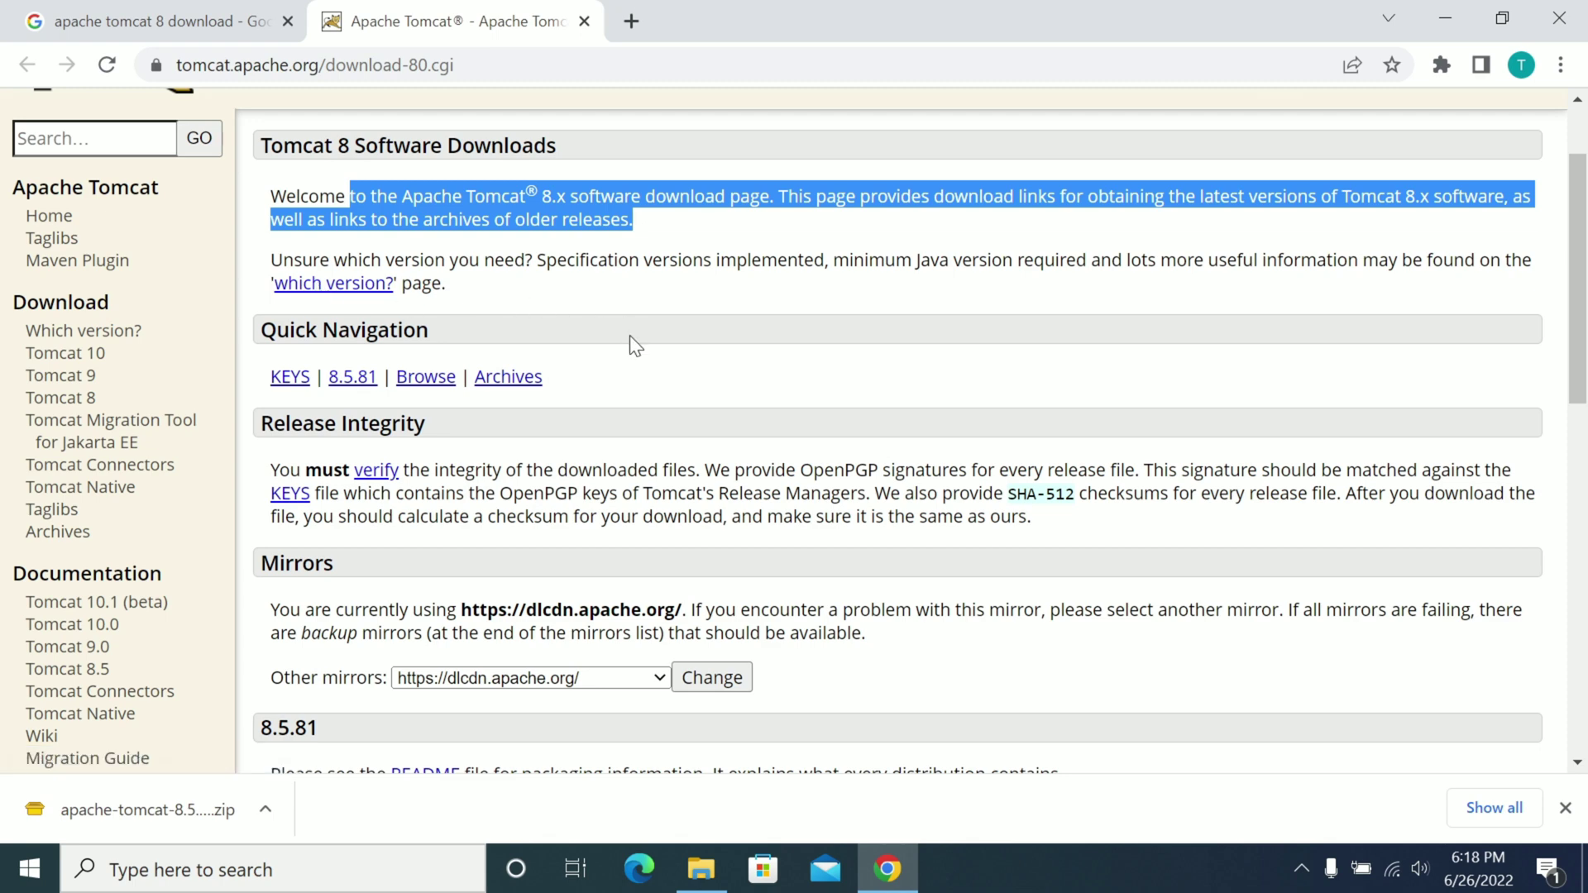
scroll(629, 339, down, 10)
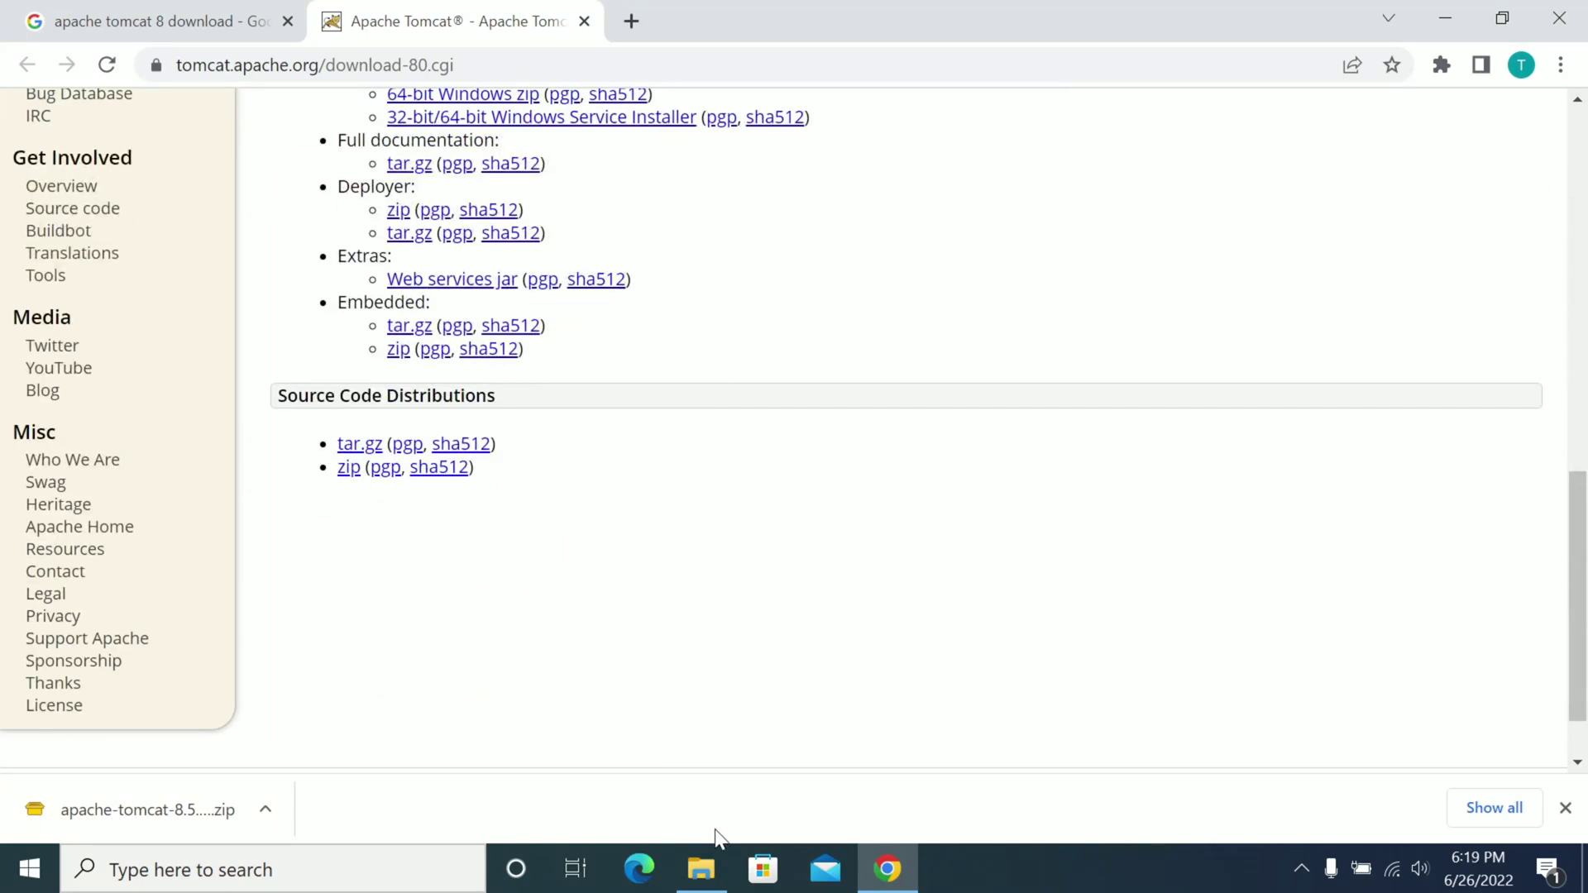
- Open the apache-tomcat-8.5.81\bin folder in File Explorer
click(701, 869)
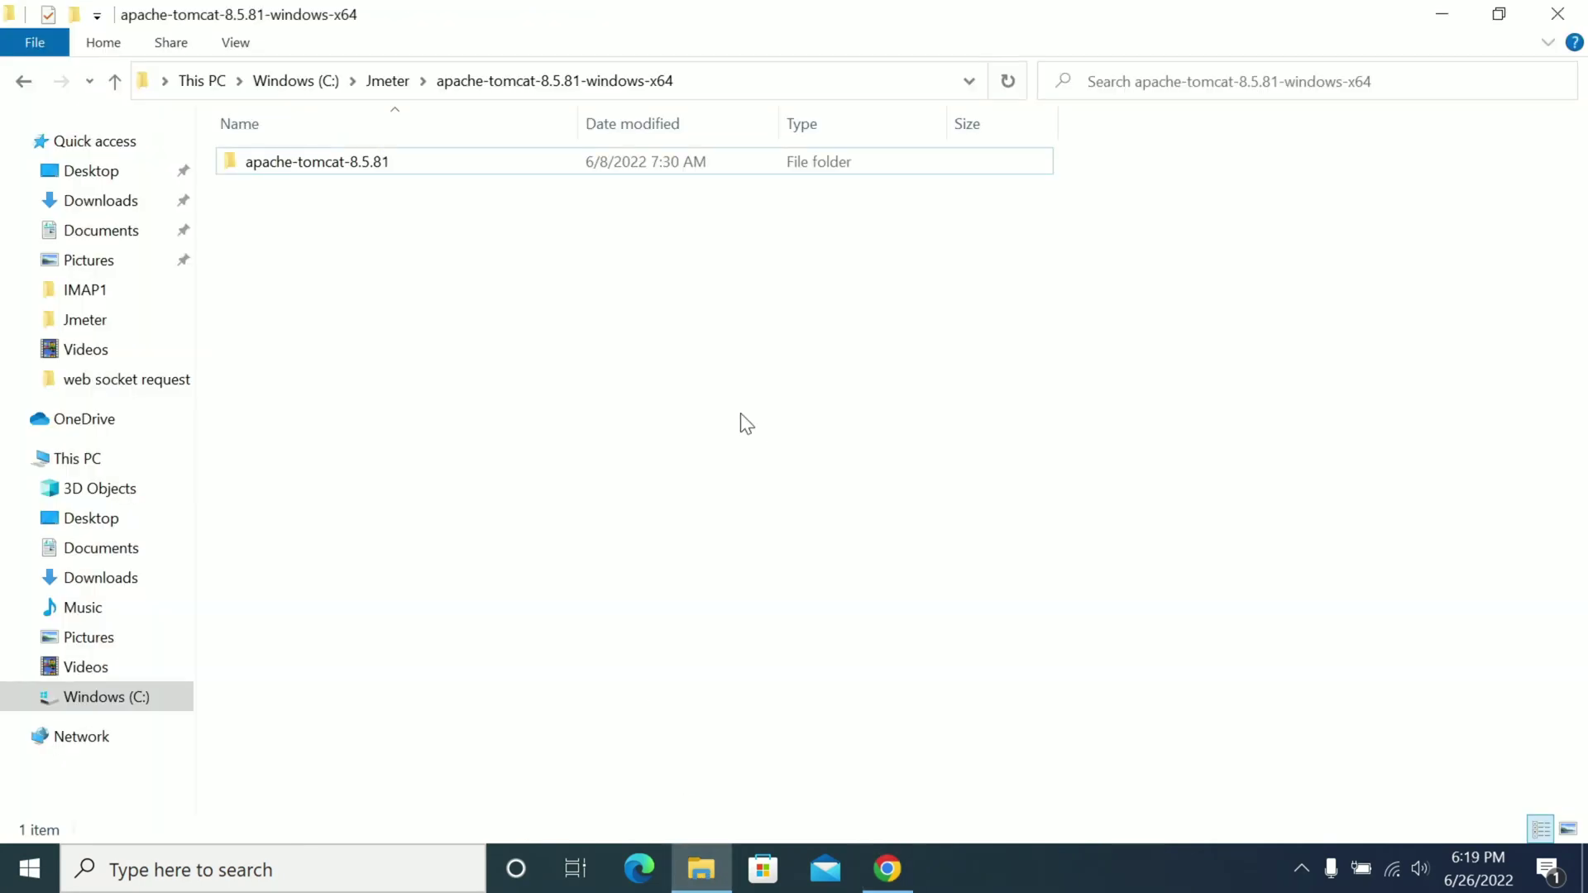
double_click(332, 162)
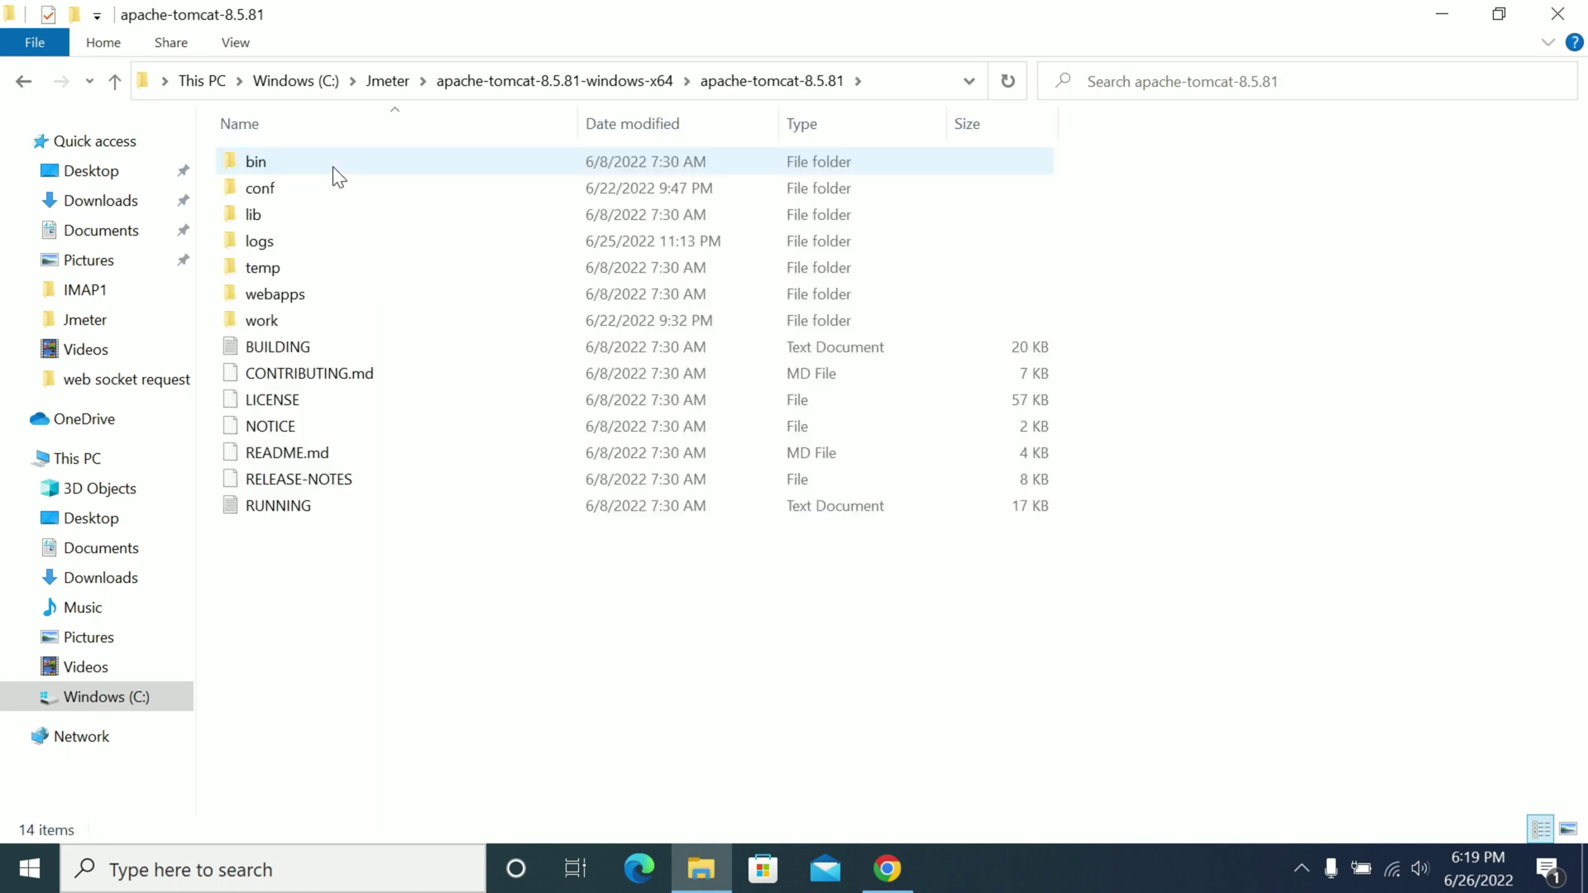
double_click(332, 166)
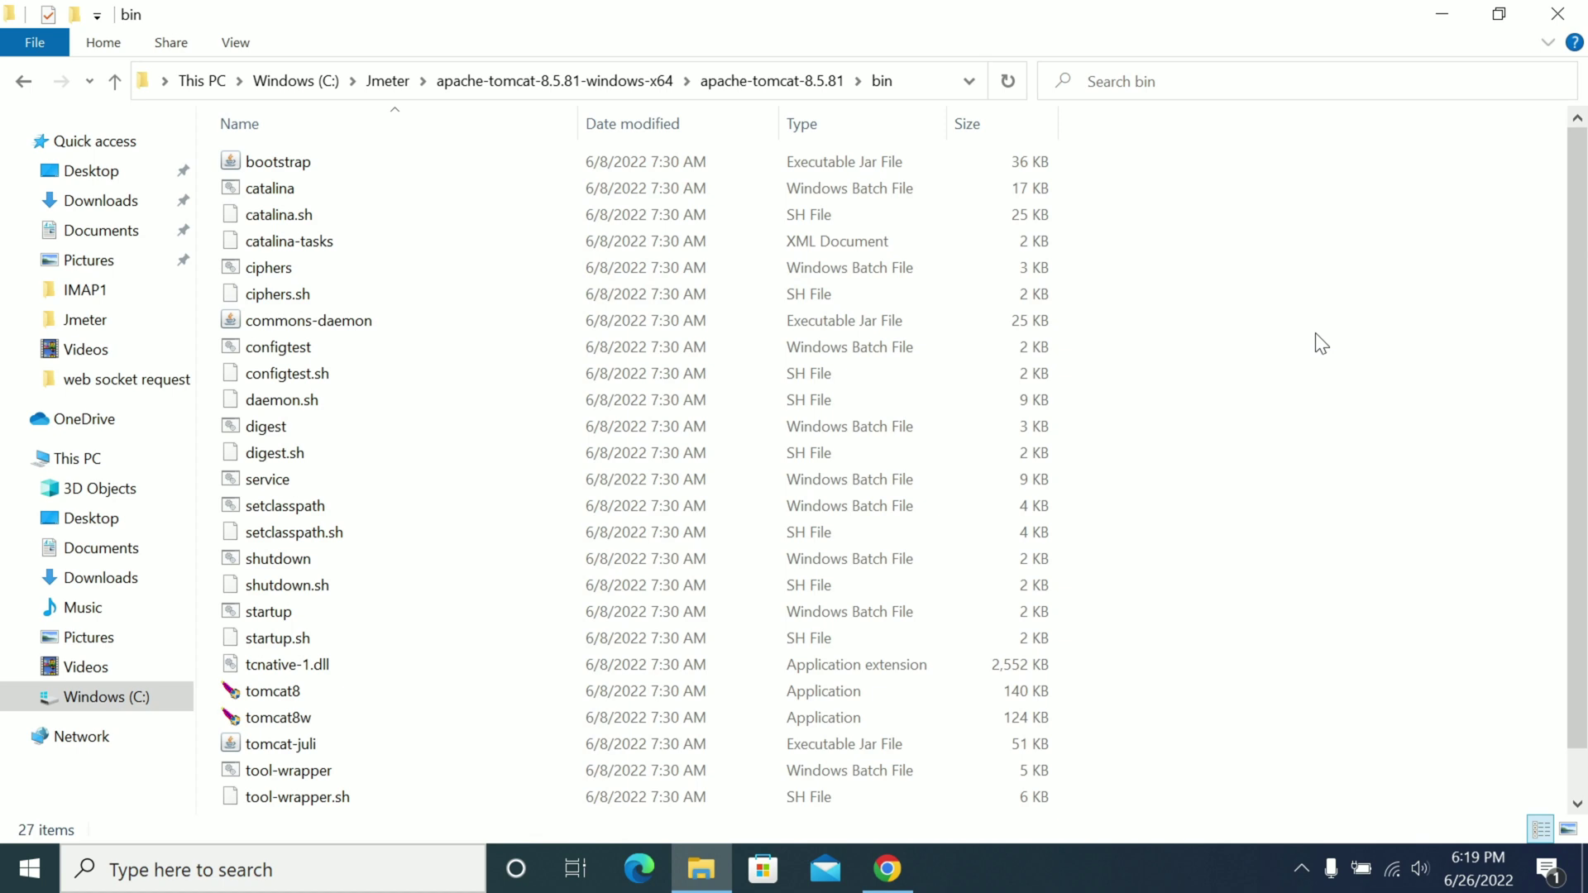
- Launch a Command Prompt in the bin folder by entering cmd in the address bar
right_click(1205, 236)
click(910, 79)
click(908, 78)
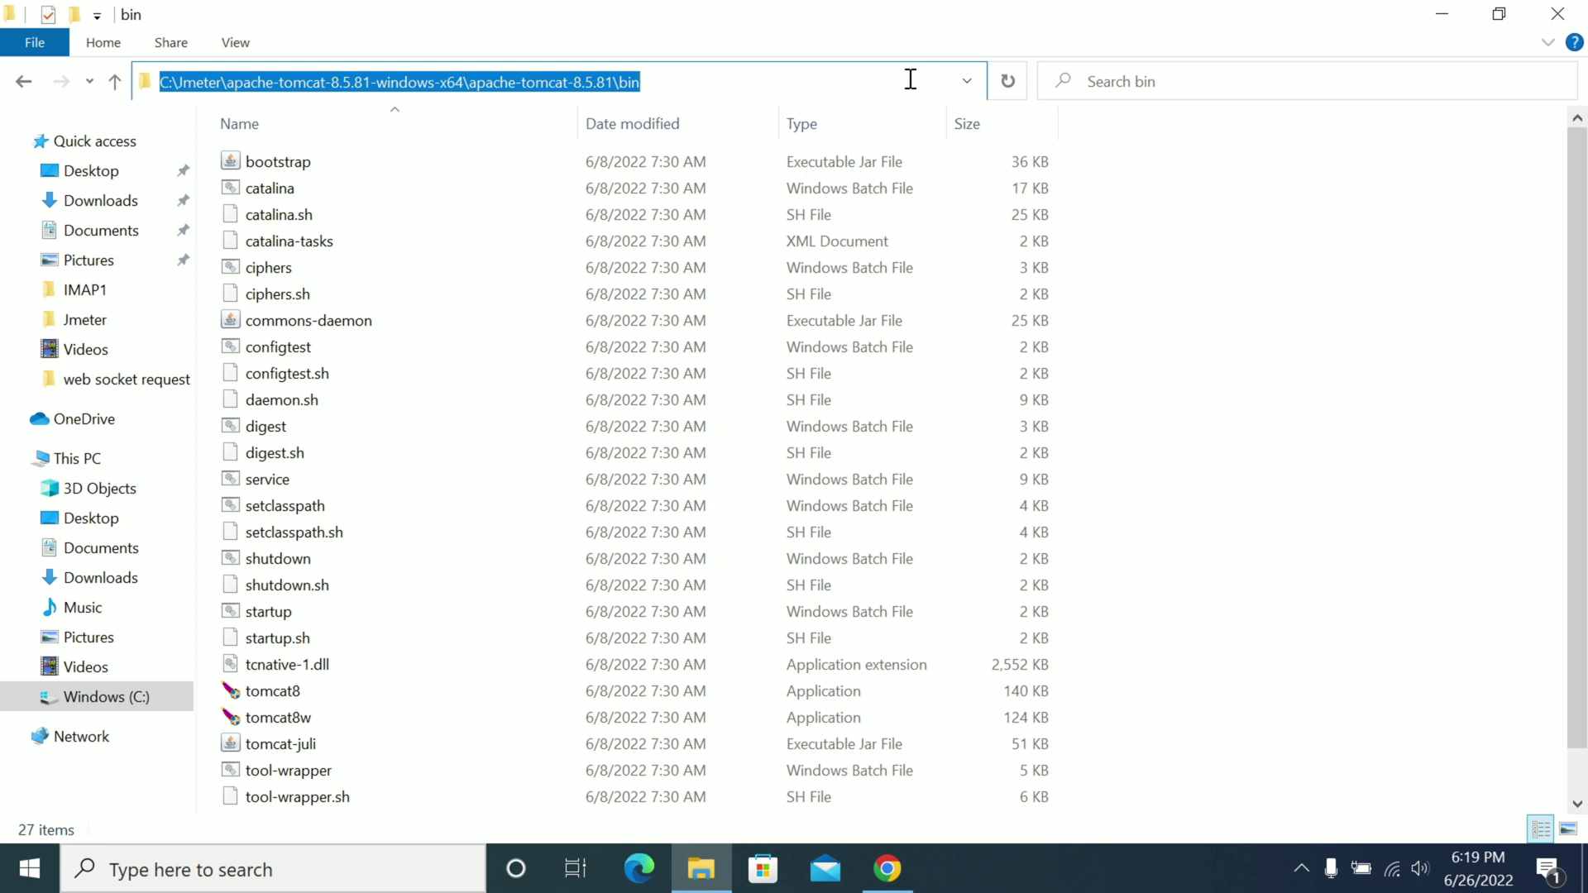
text(cmd)
key(Return)
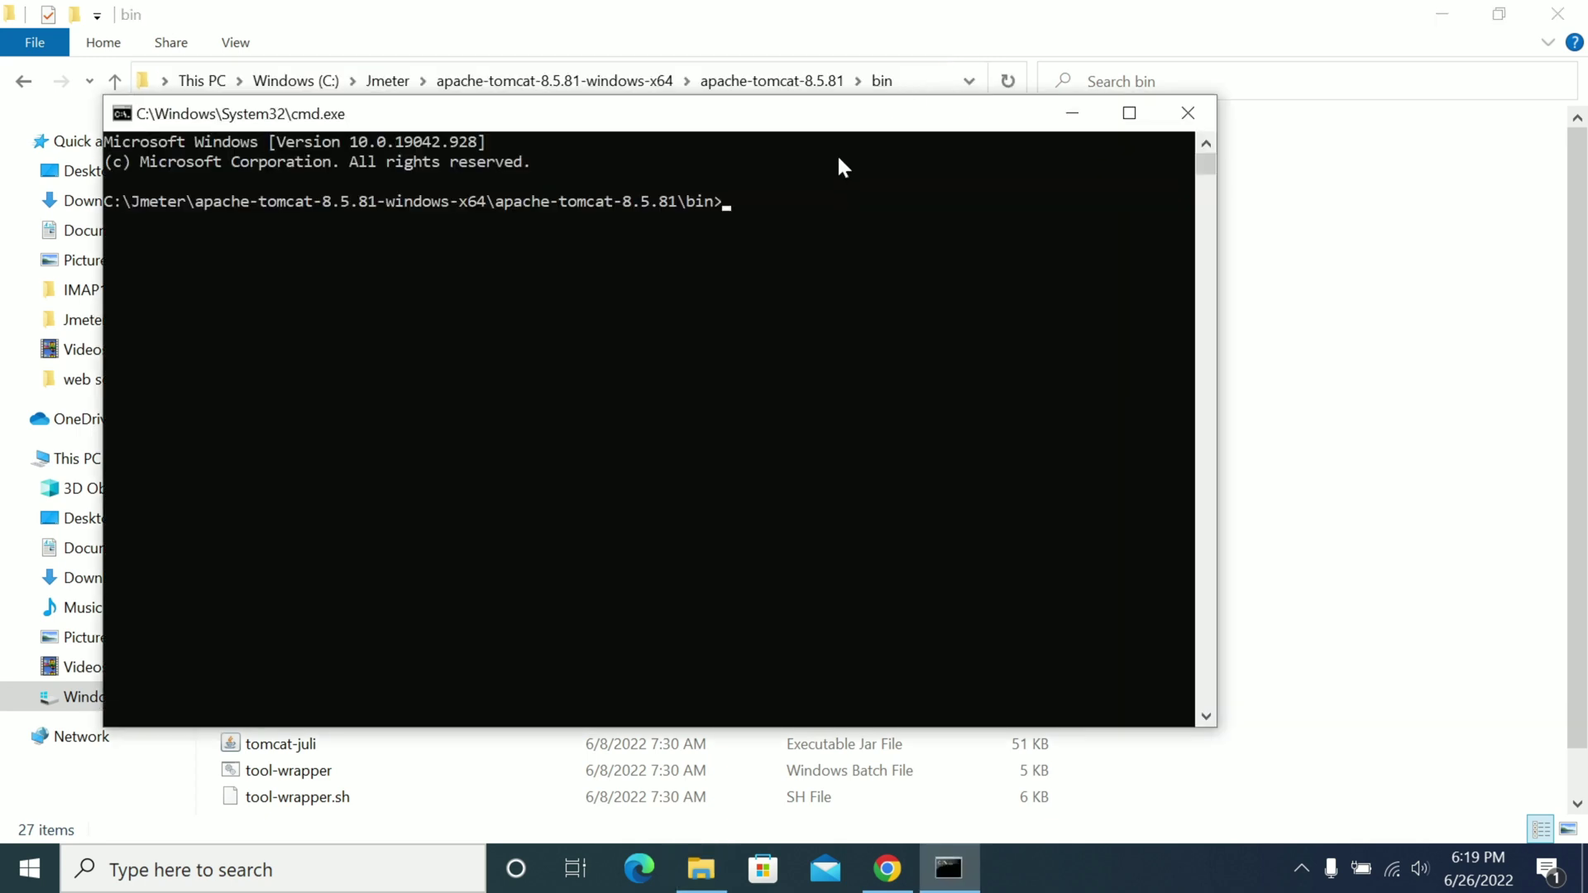
- Run startup.bat and copy the resulting 'neither JAVA_HOME nor JRE_HOME defined' error line
drag(822, 131, 971, 116)
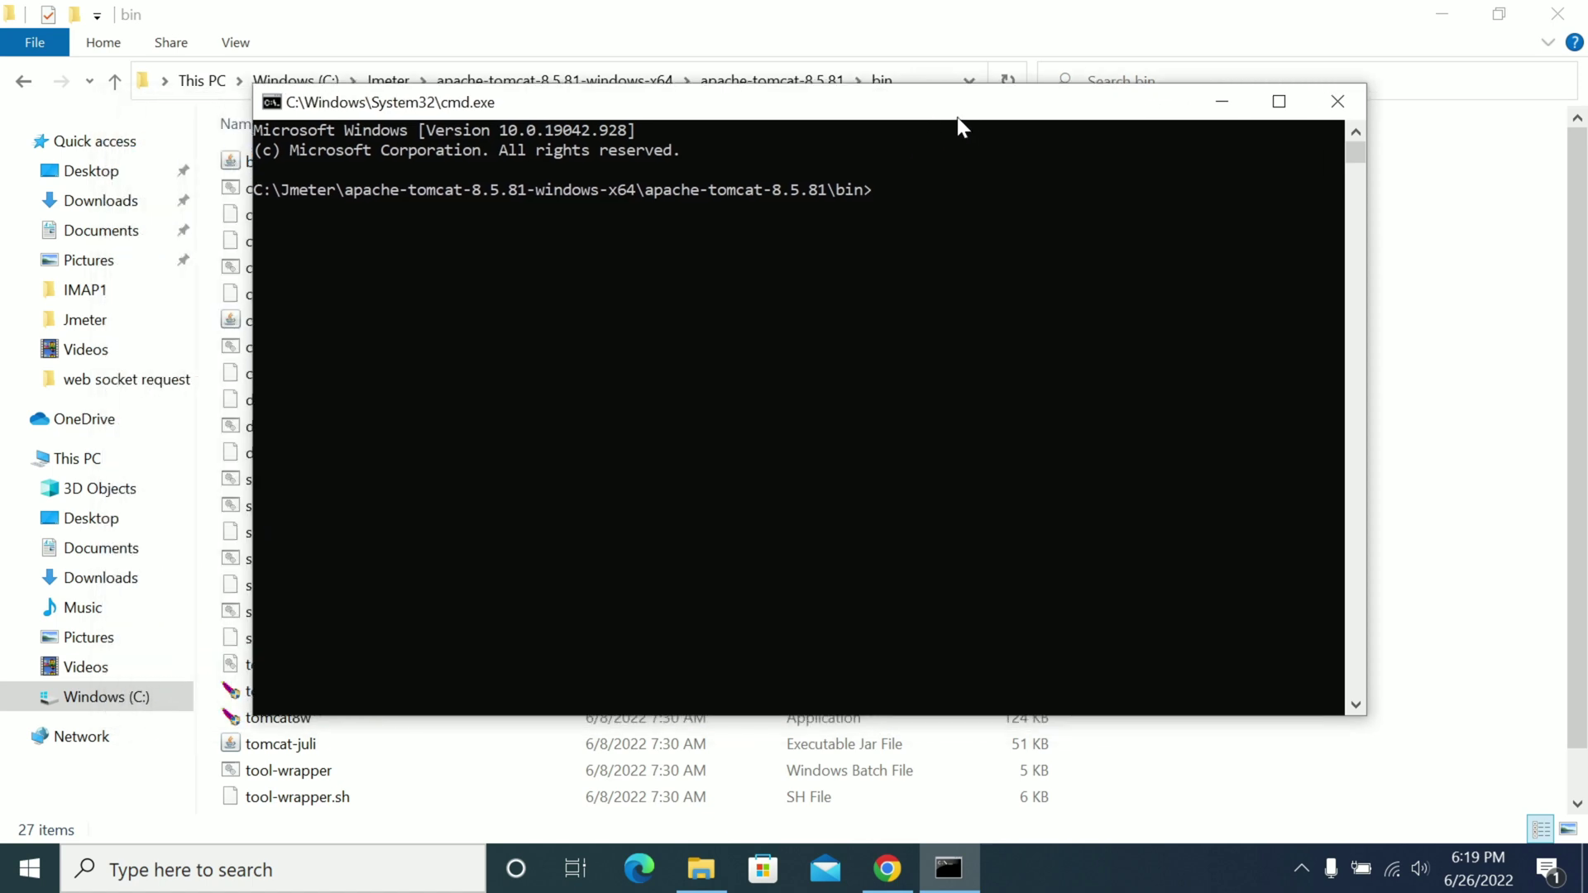
text(startup.bat)
key(BackSpace)
key(BackSpace)
key(BackSpace)
text(sh)
key(BackSpace)
key(BackSpace)
text(bat)
key(Return)
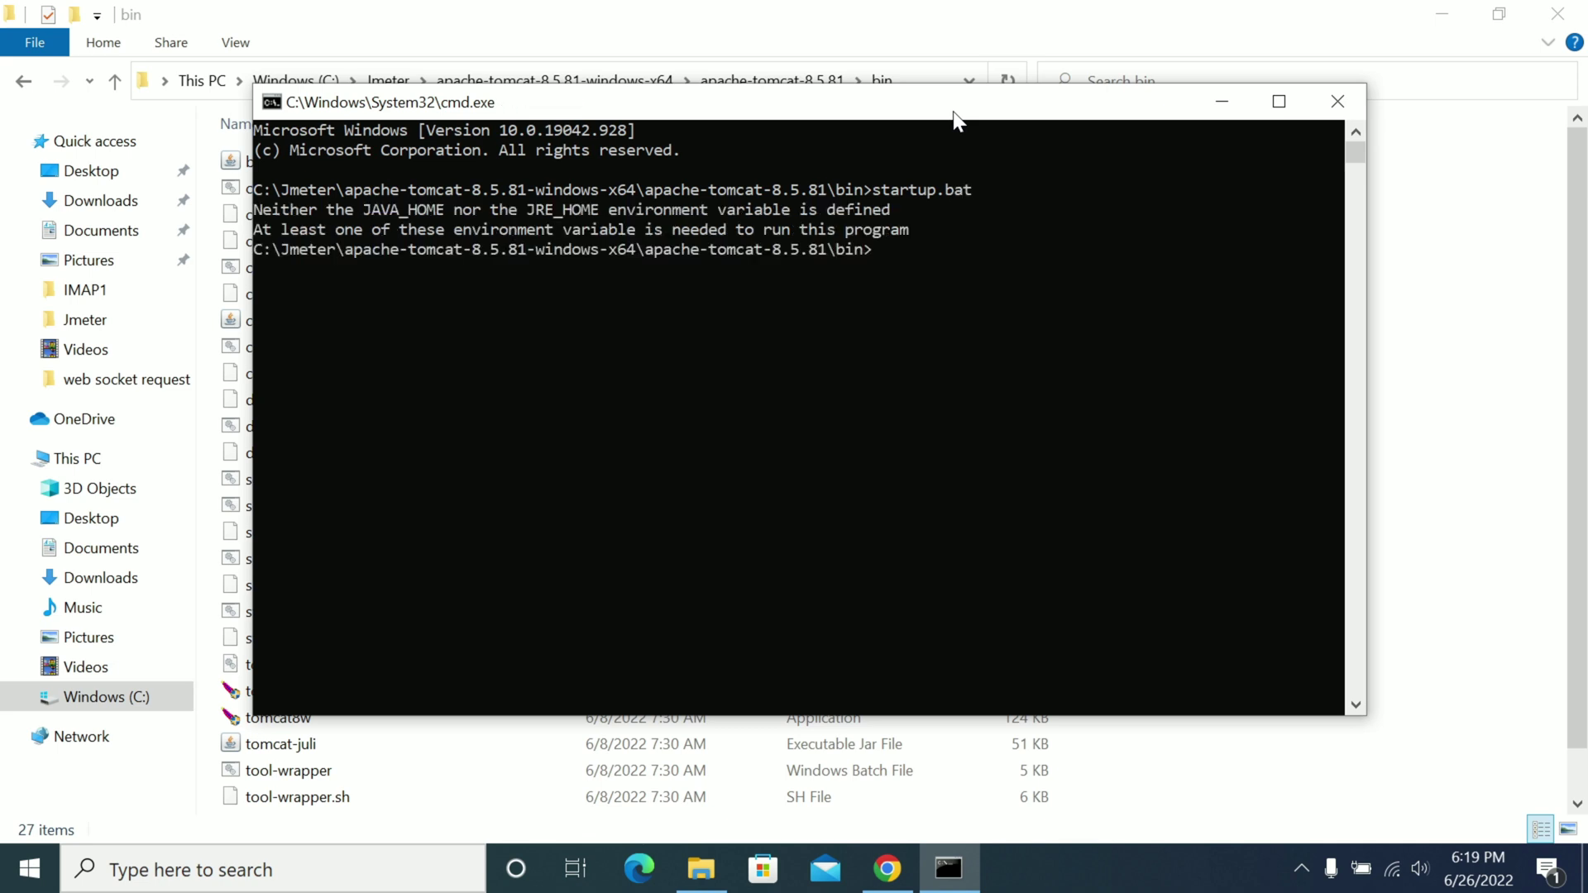
drag(263, 210, 910, 210)
key(ctrl+c)
click(887, 868)
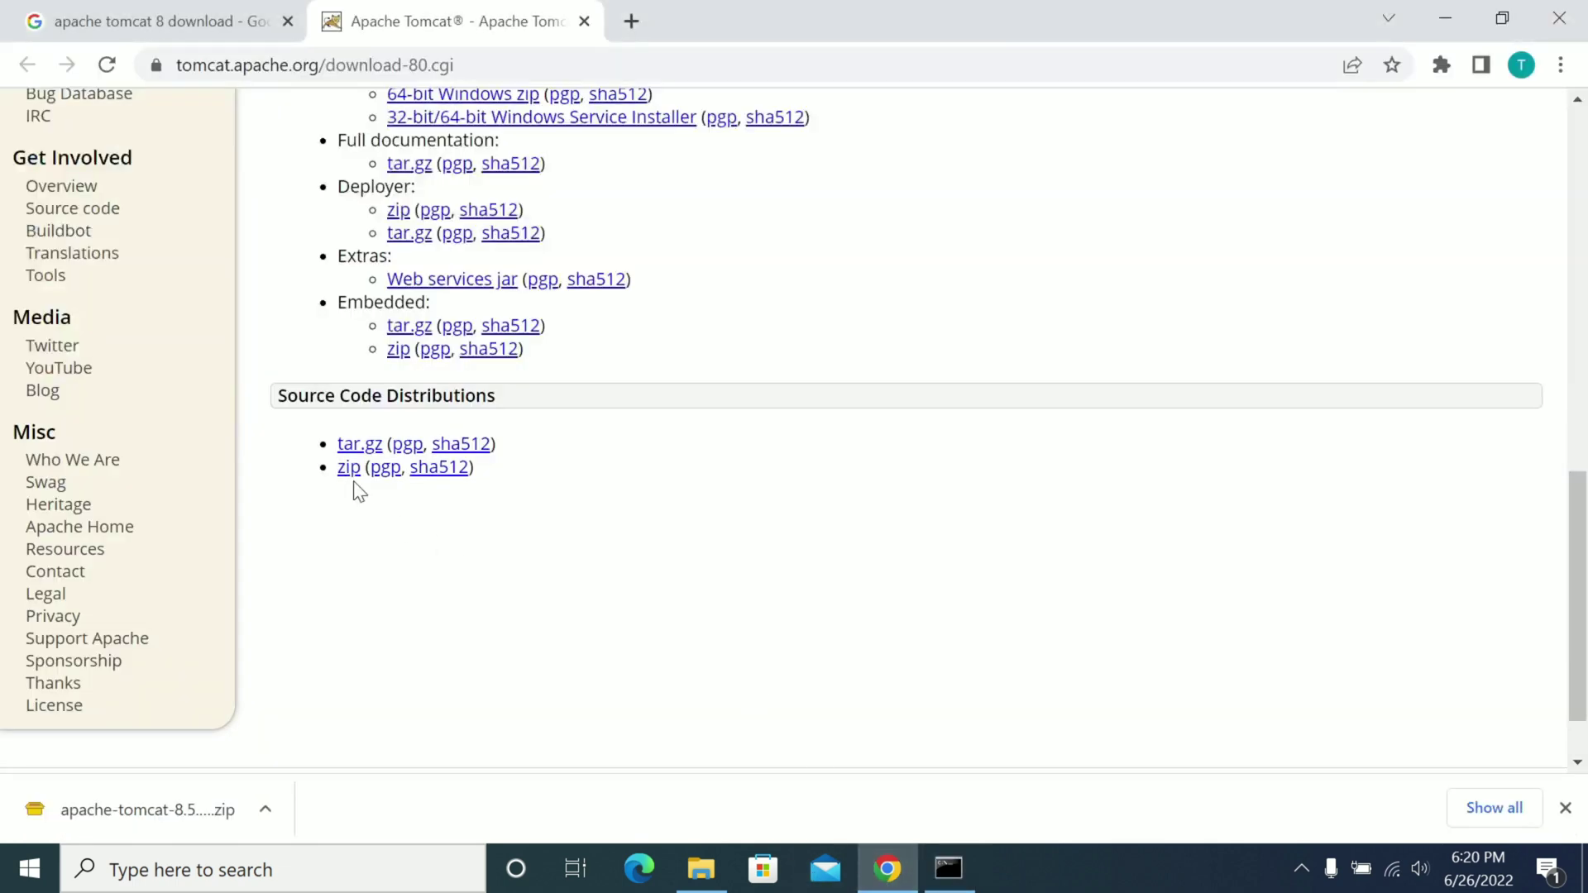
scroll(324, 343, up, 3)
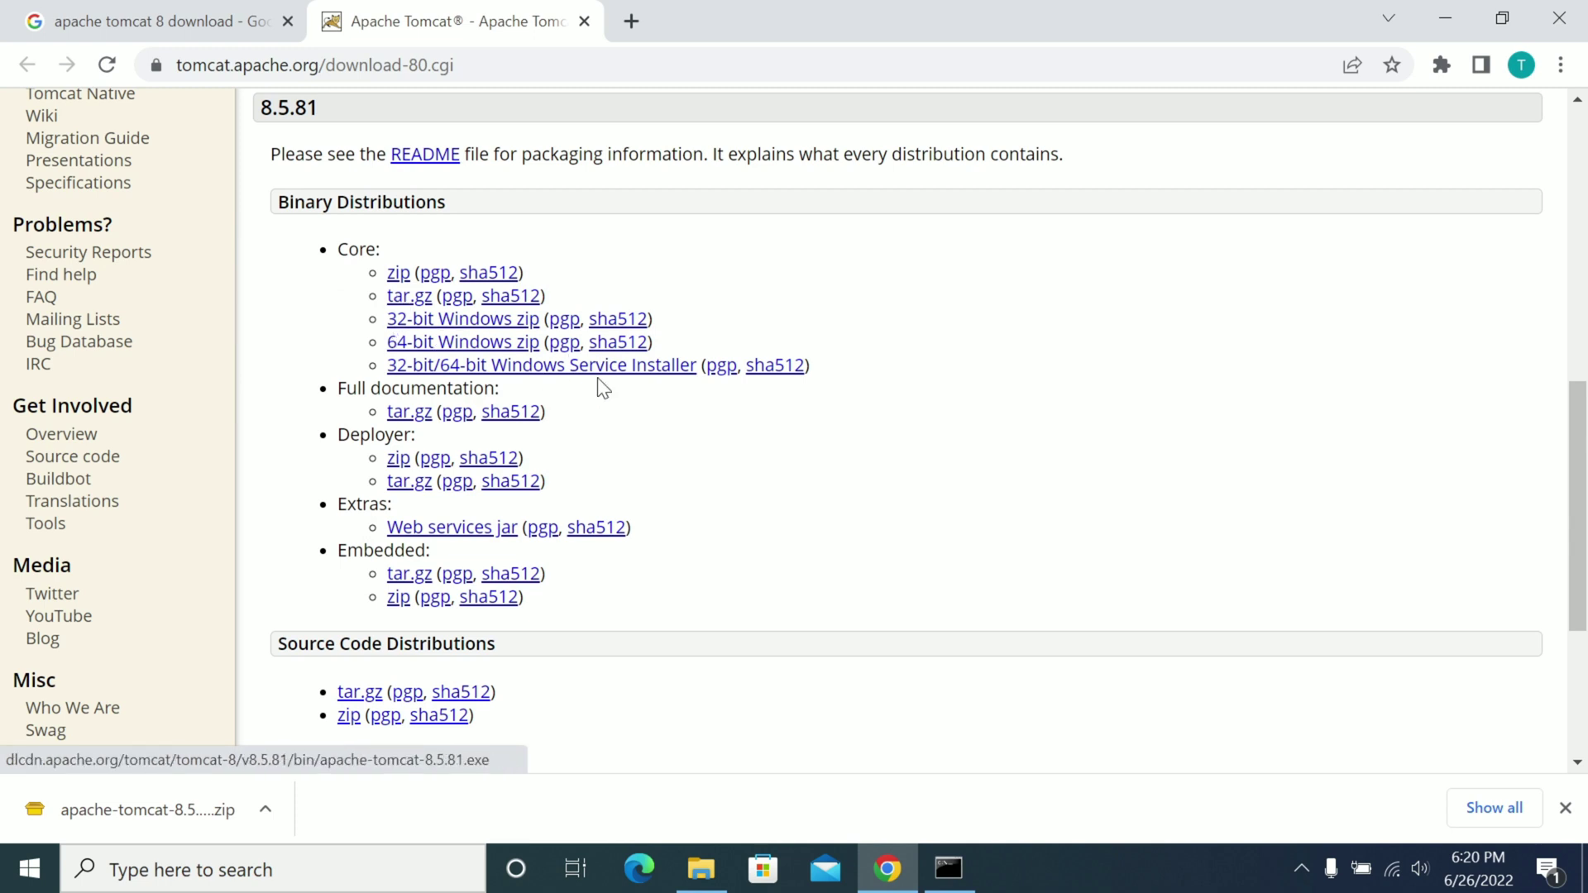
drag(831, 371, 387, 368)
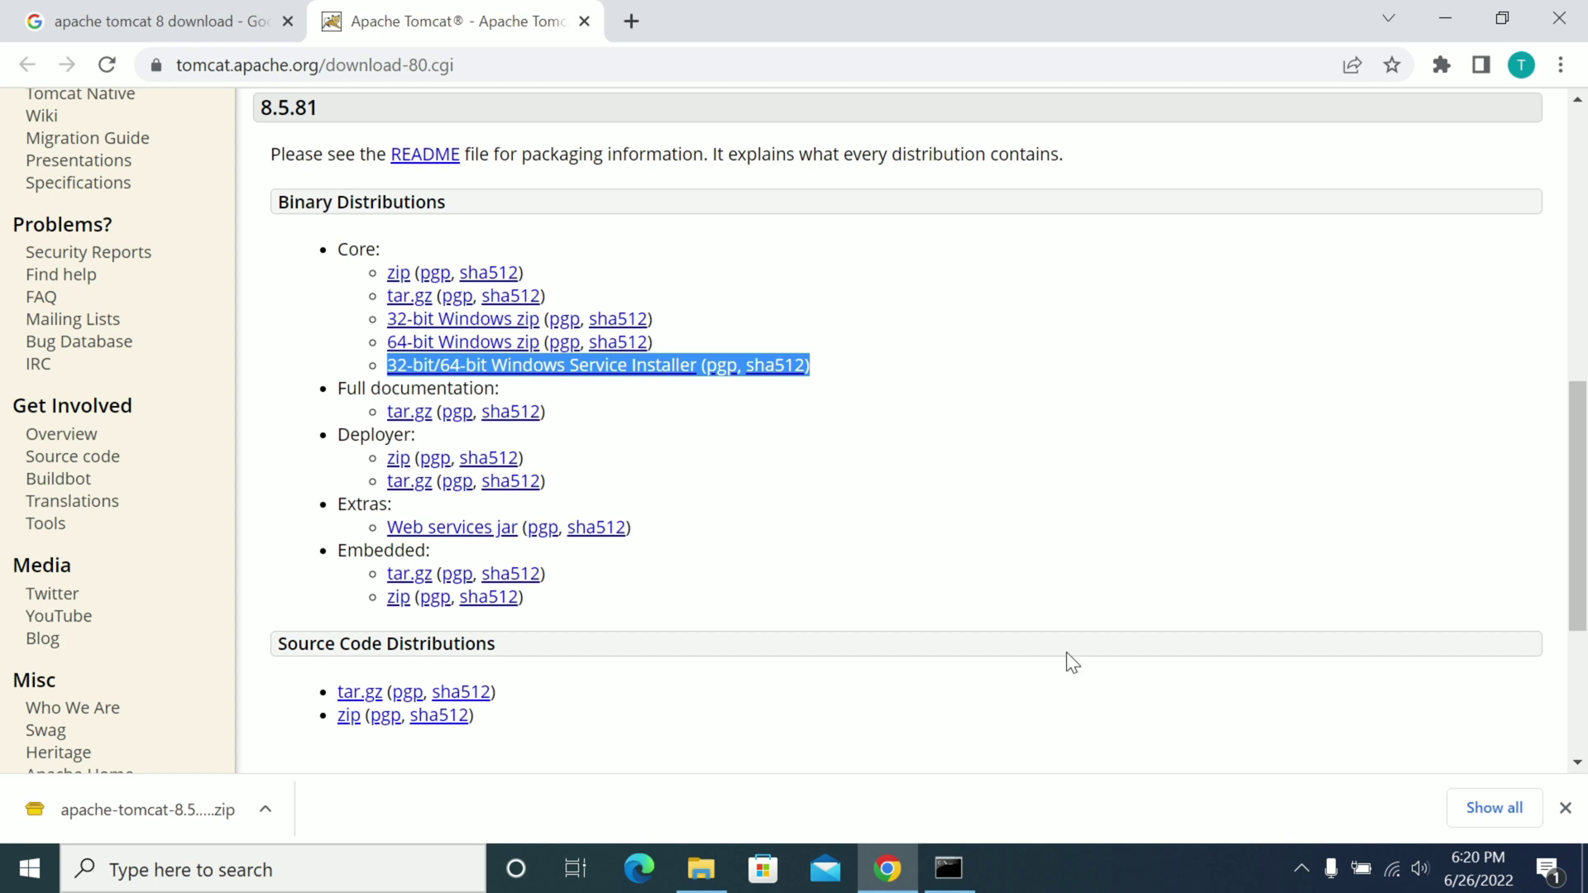
click(949, 869)
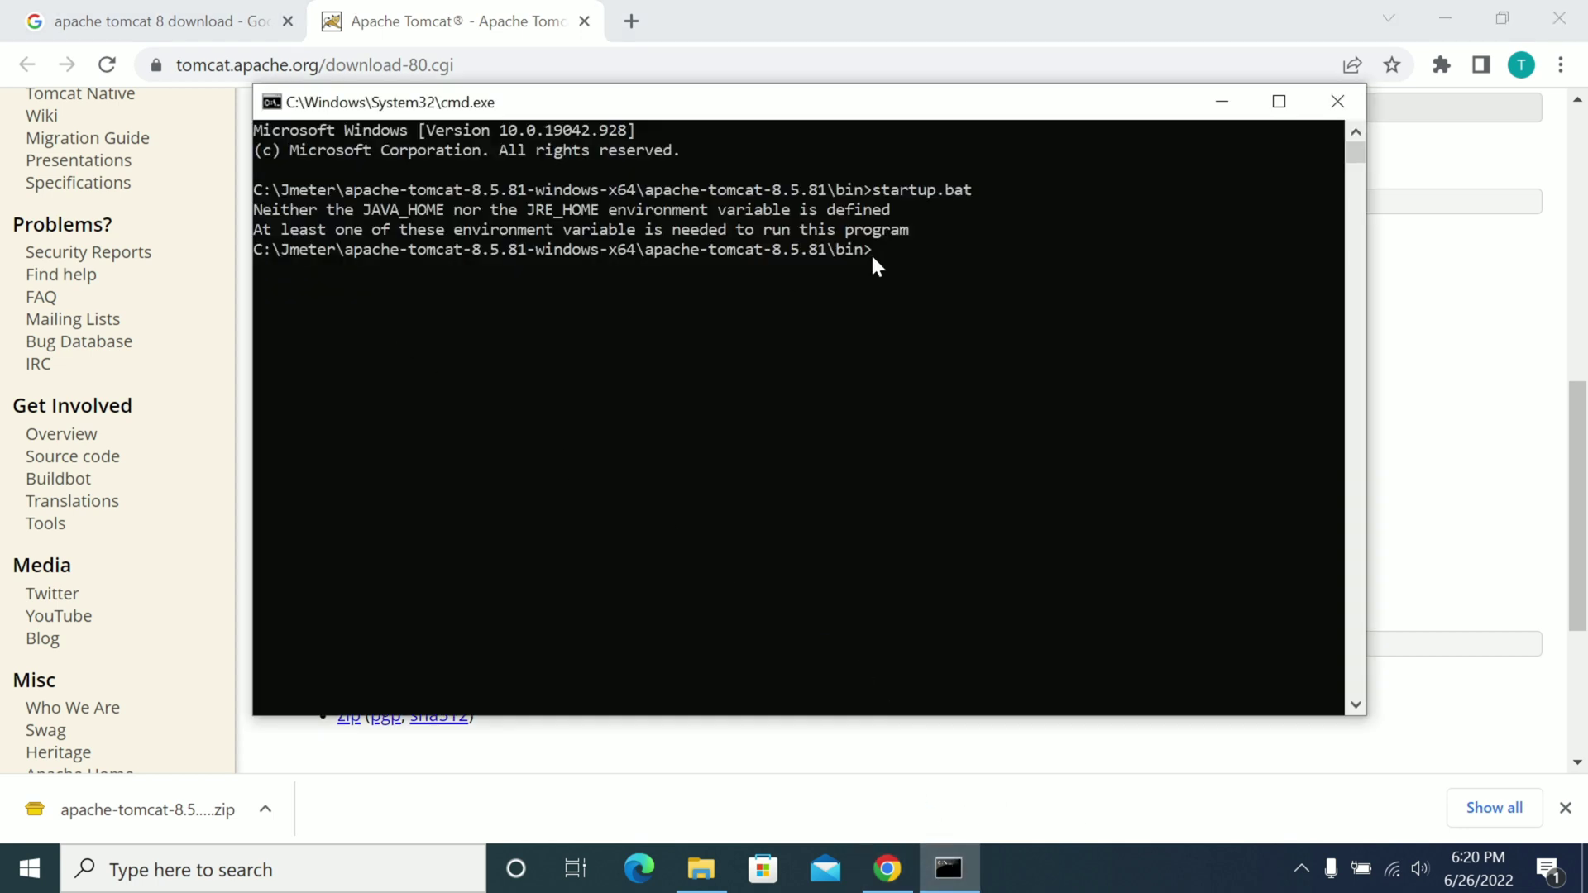
- Search 'env', open Edit the system environment variables, and open Environment Variables
click(364, 863)
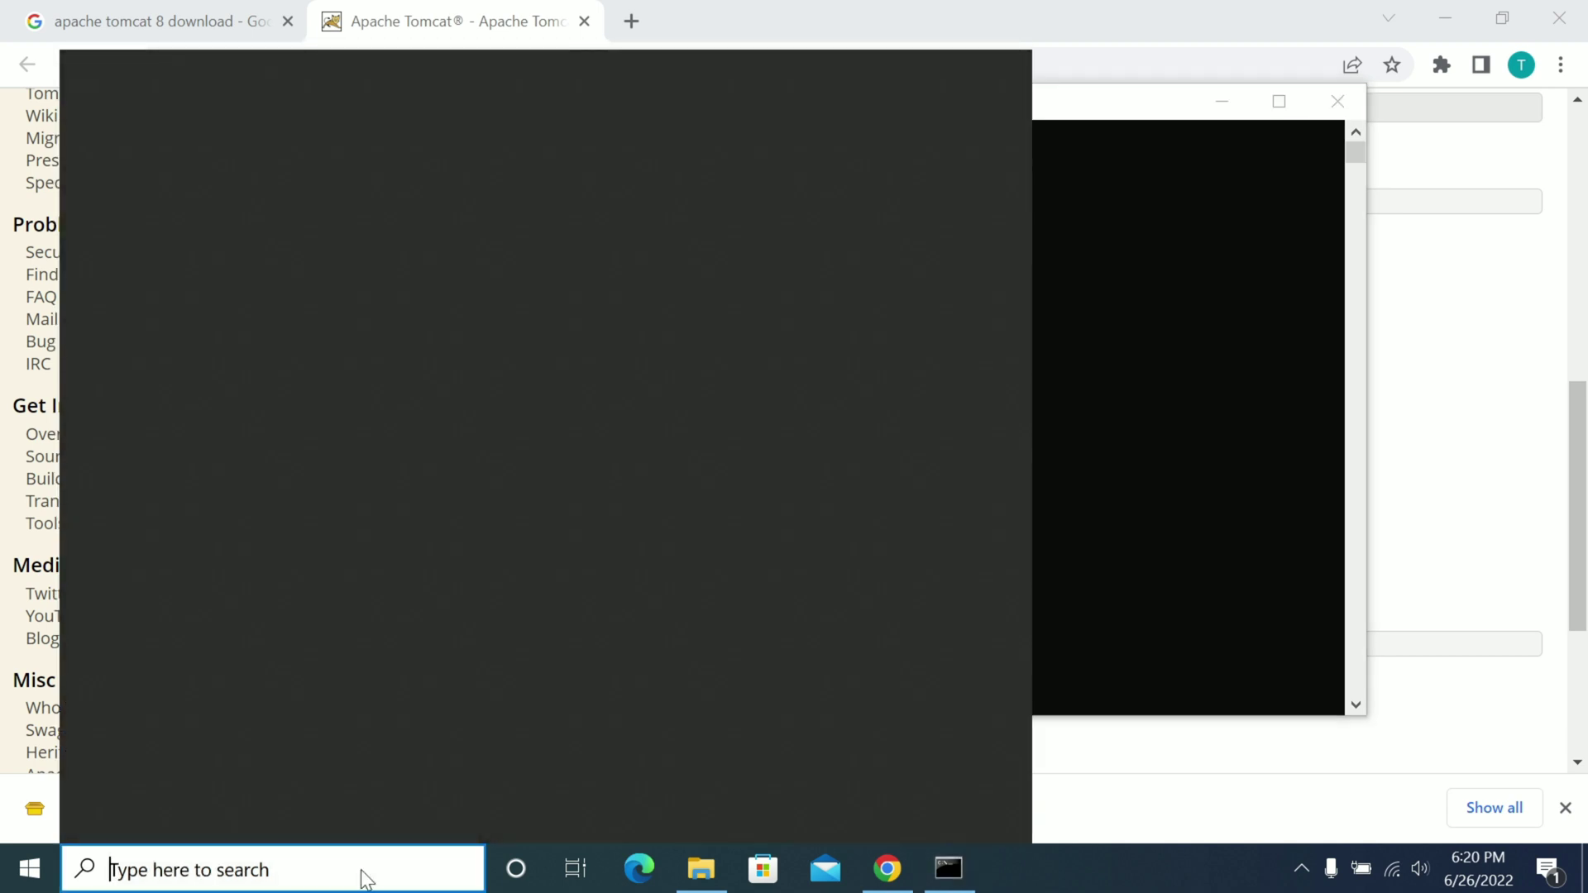
text(env)
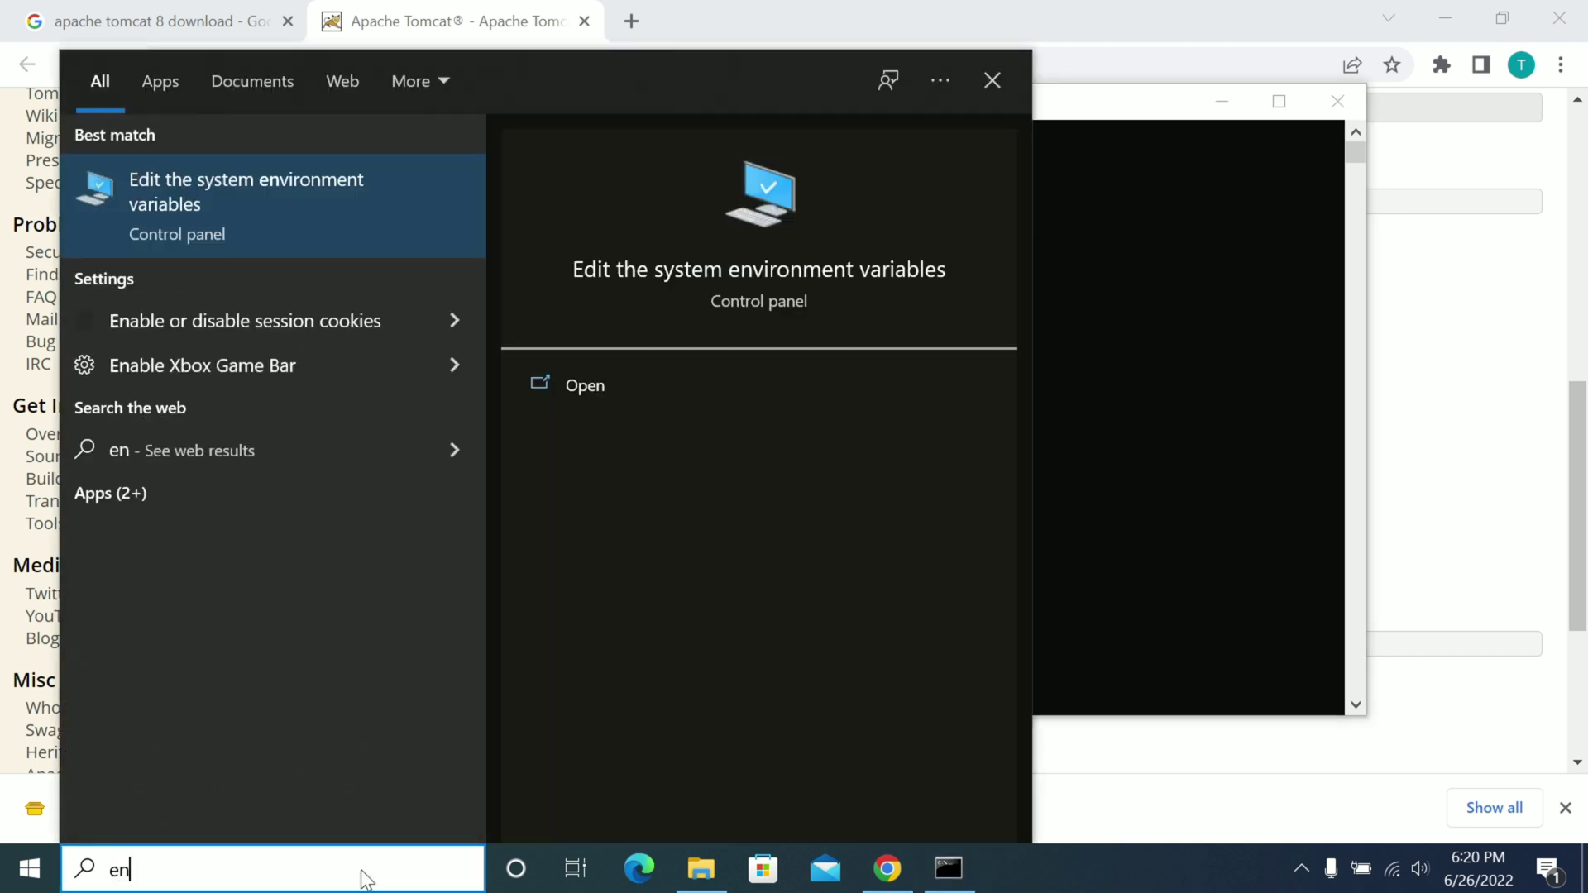
click(585, 389)
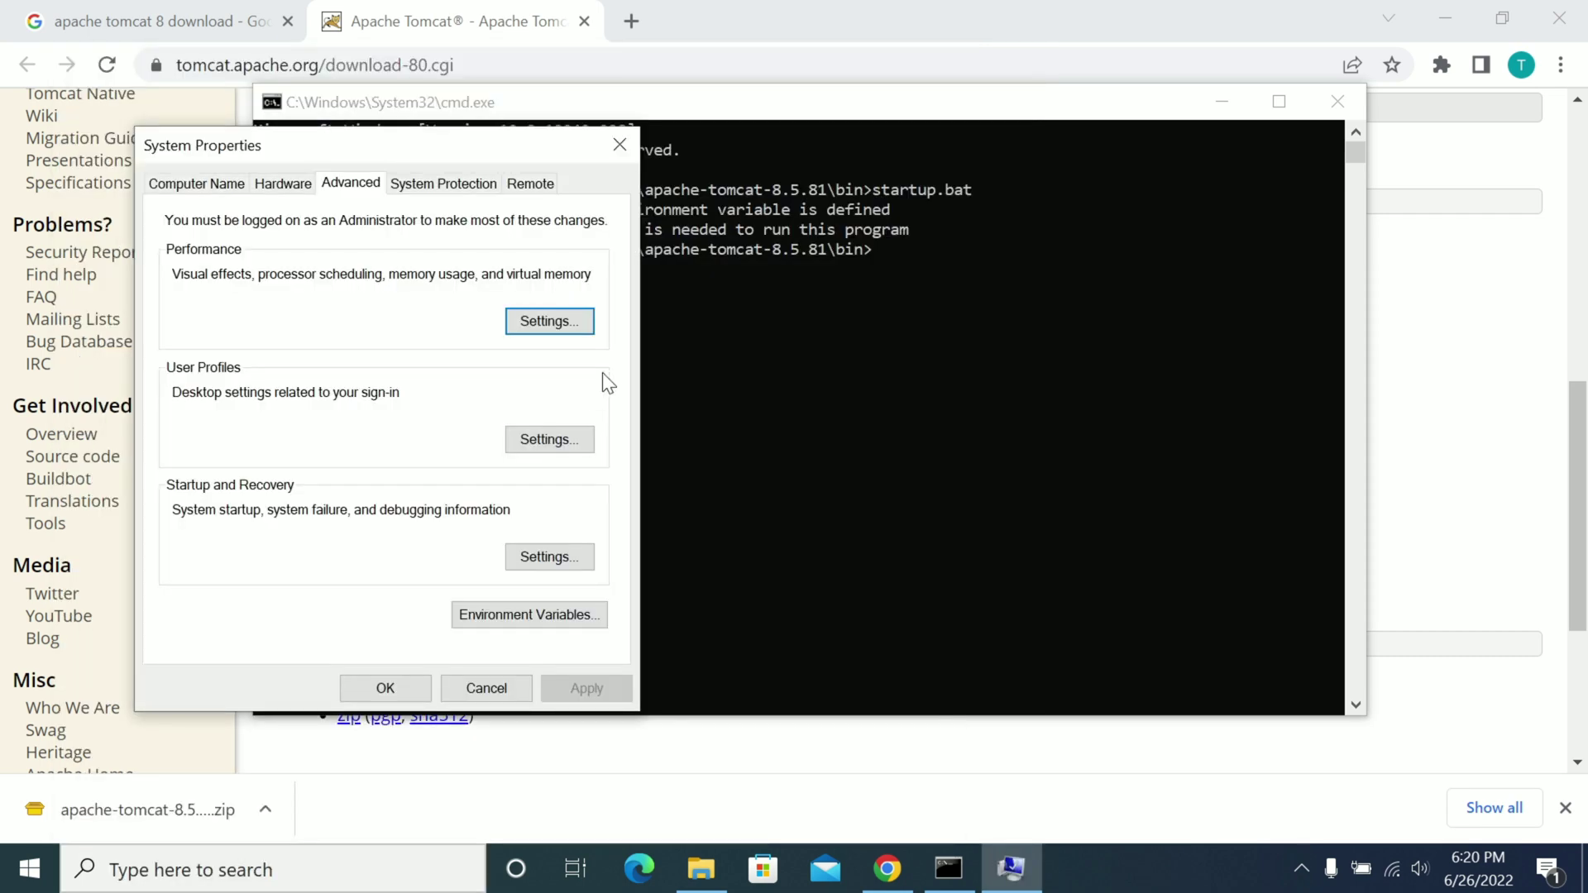
drag(360, 140, 675, 64)
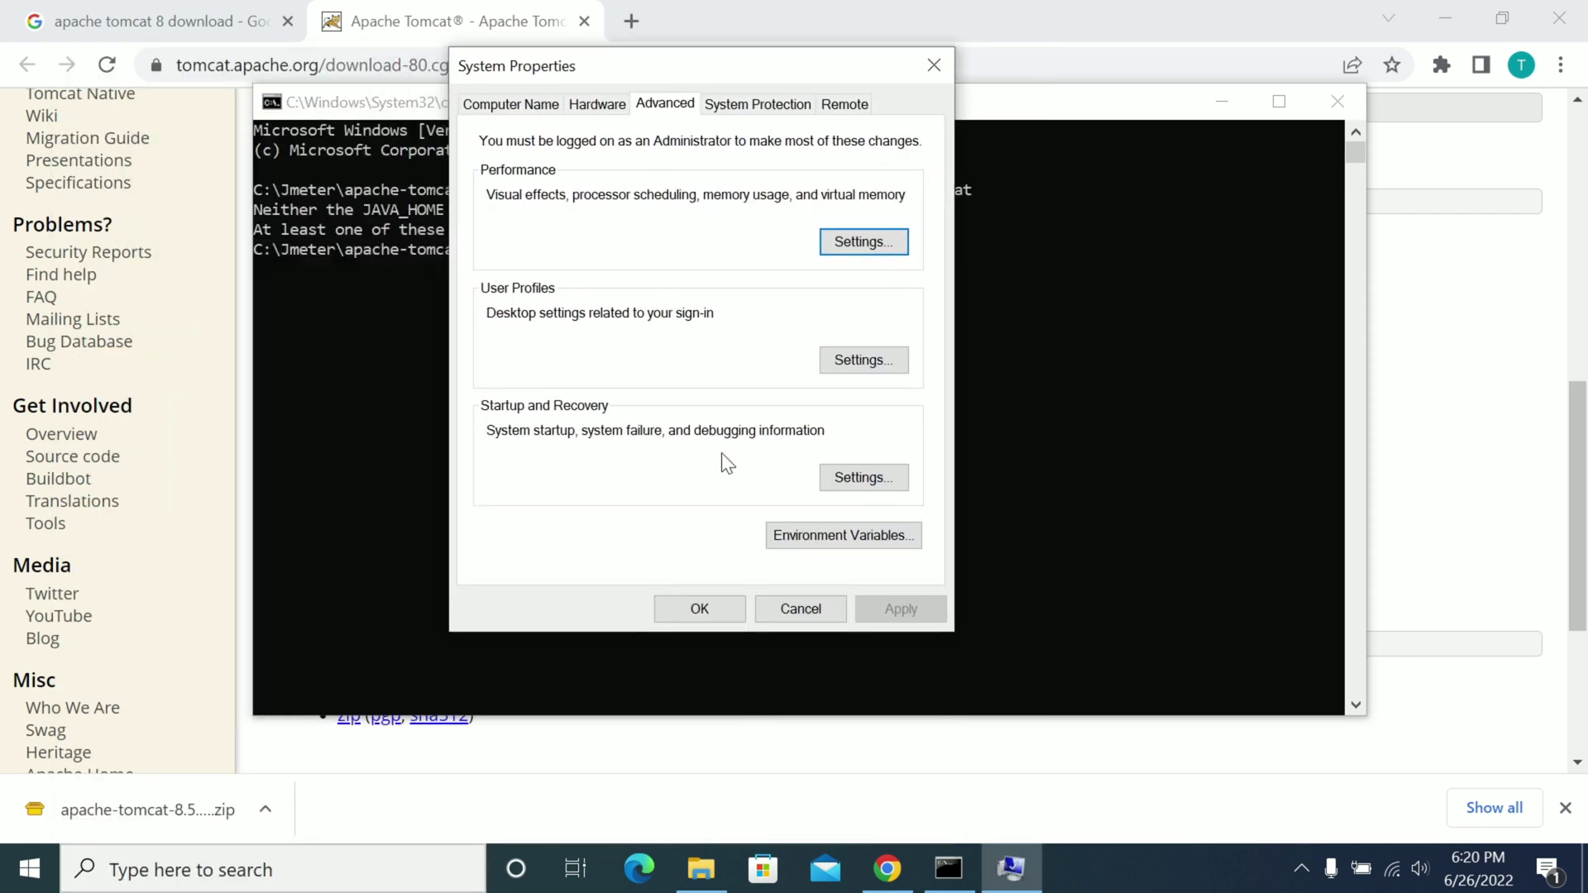
click(806, 552)
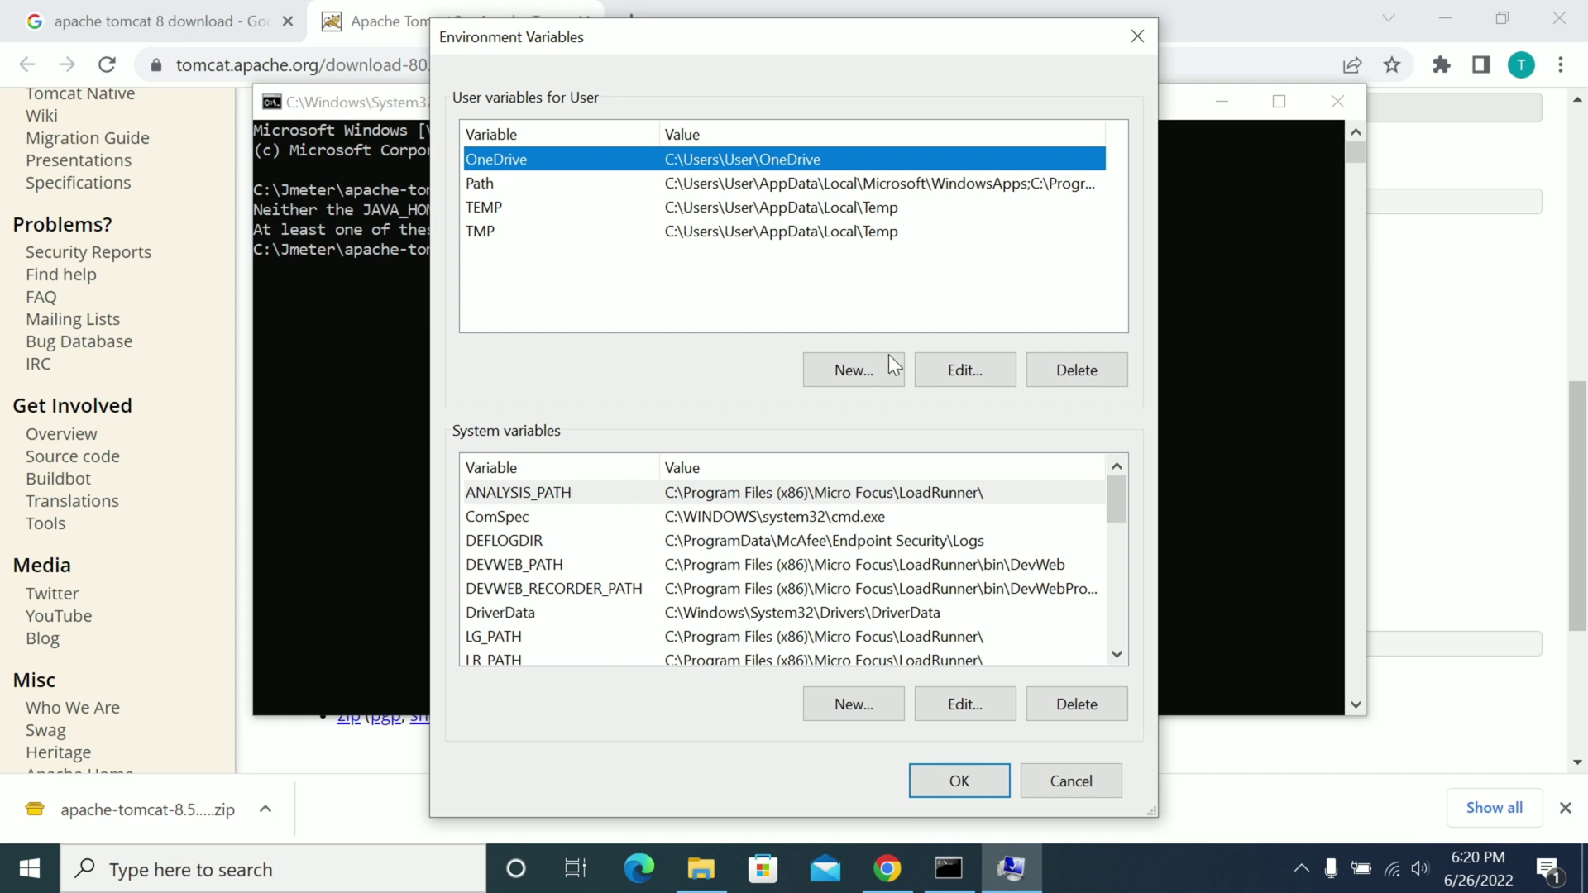
- Create a new user variable named JAVA_HOME, fixing typos, then open File Explorer with Win+E
click(832, 369)
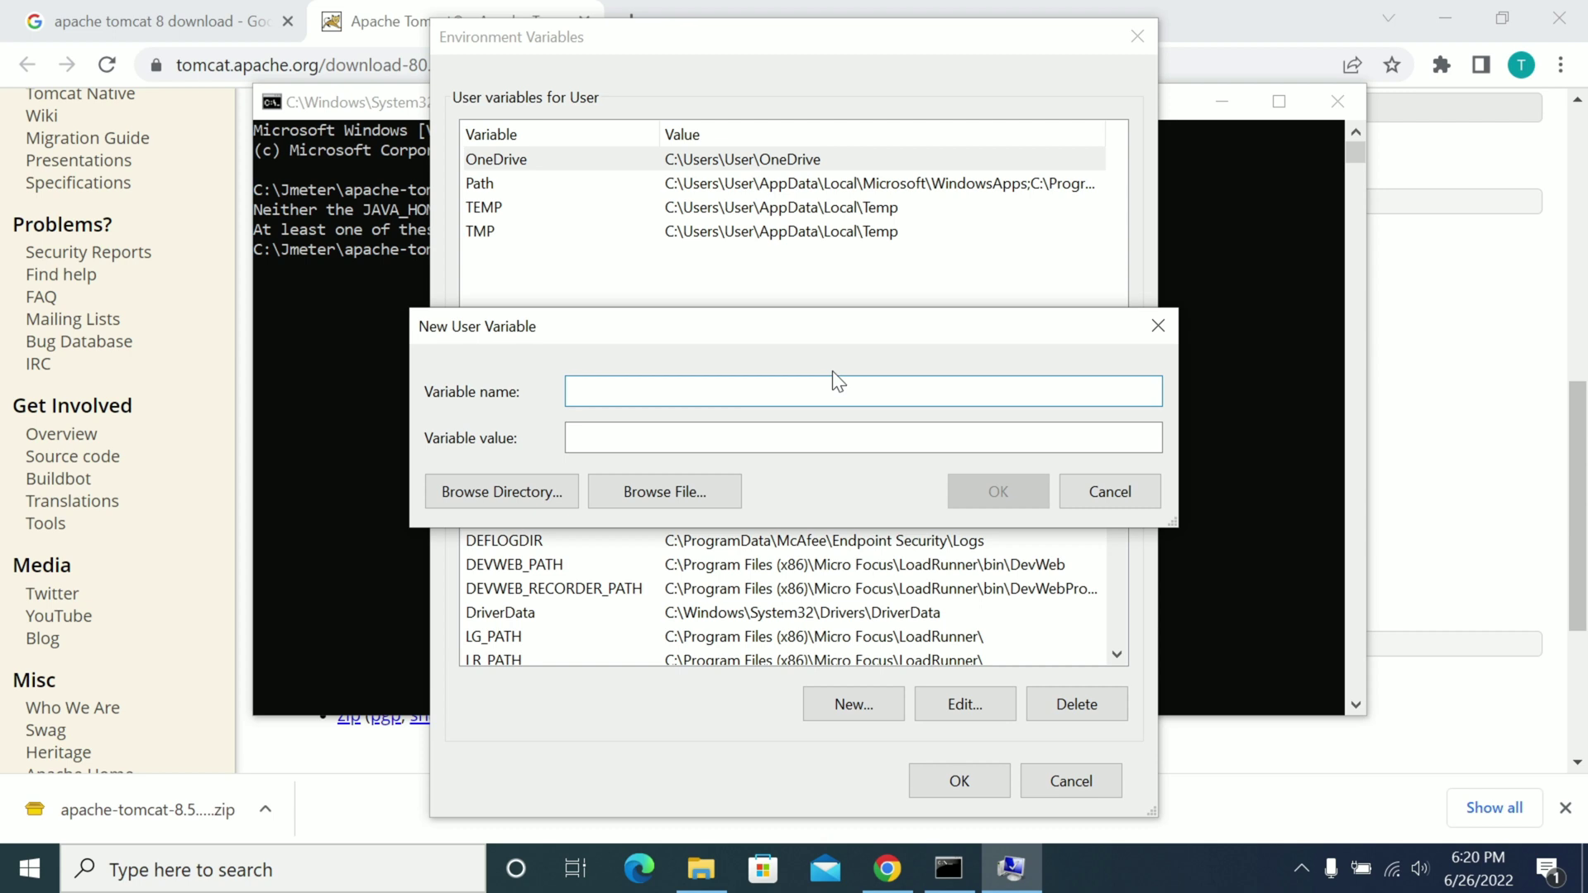
text(JSVS_HO<M)
key(BackSpace)
key(BackSpace)
text(ME)
click(604, 389)
key(BackSpace)
text(A)
key(Left)
key(Left)
key(BackSpace)
text(A)
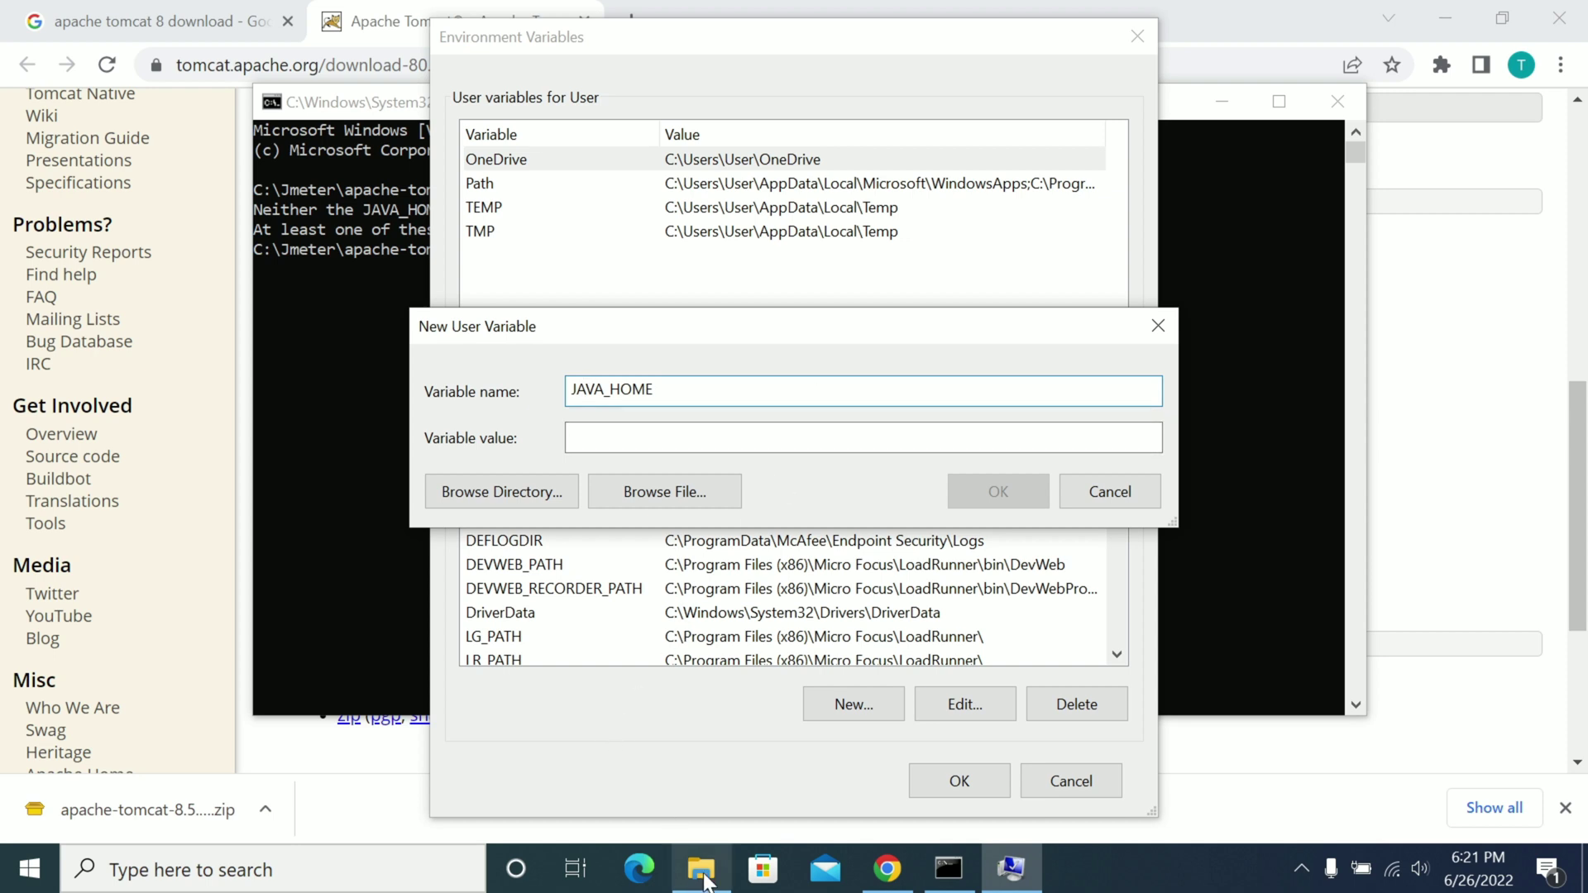
mouse_move(708, 883)
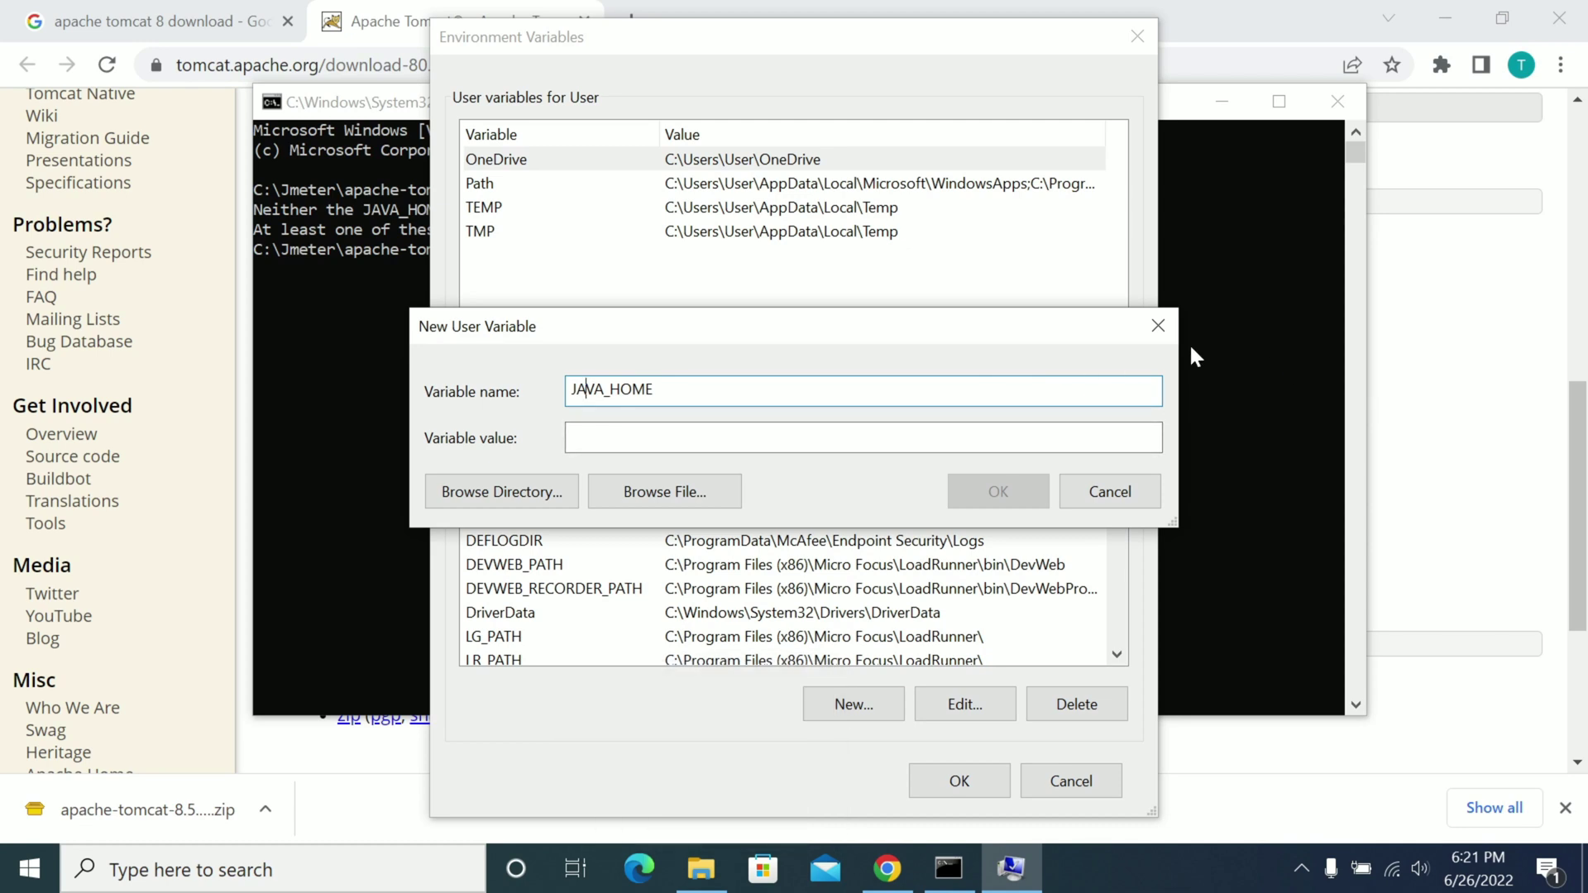
key(super+e)
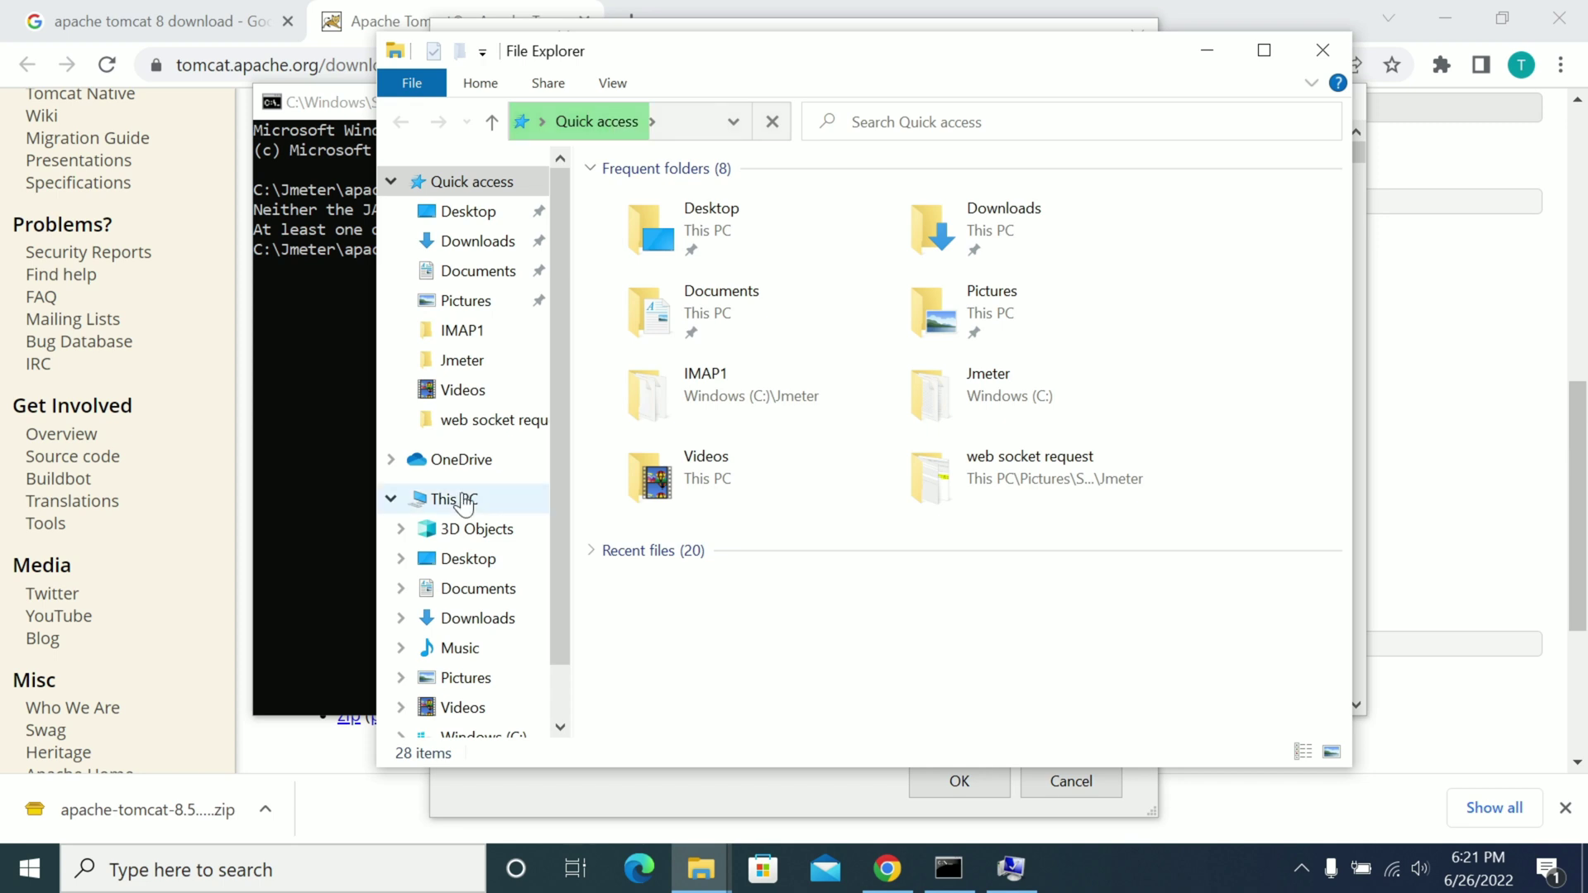
- Navigate to C:\Program Files\Java\jdk1.8.0_202 and copy its folder path from the address bar
click(534, 497)
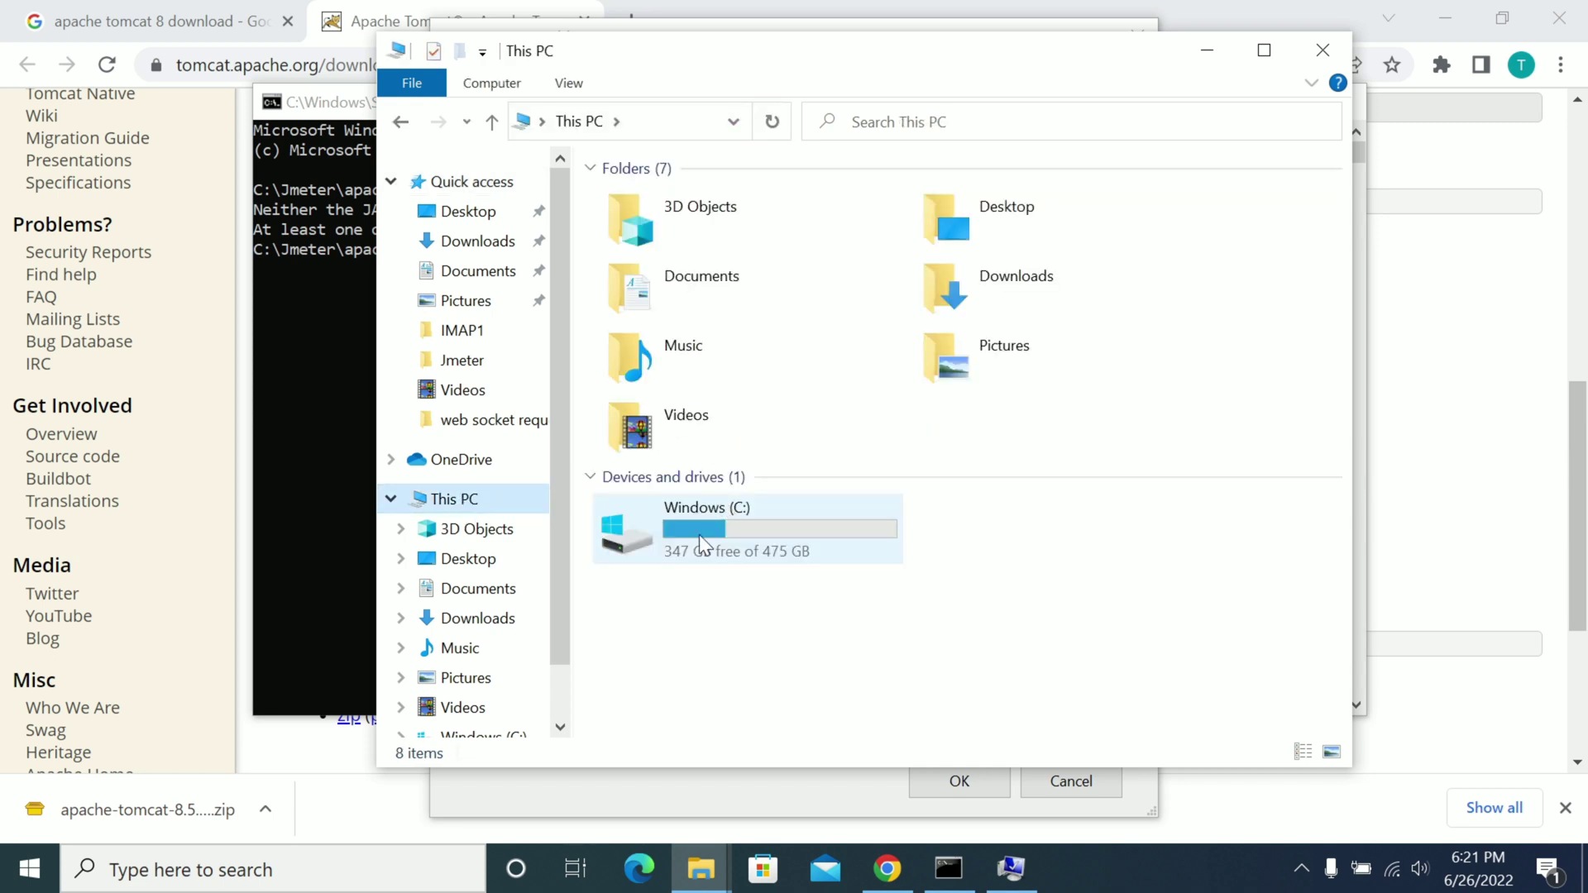
click(721, 505)
double_click(673, 333)
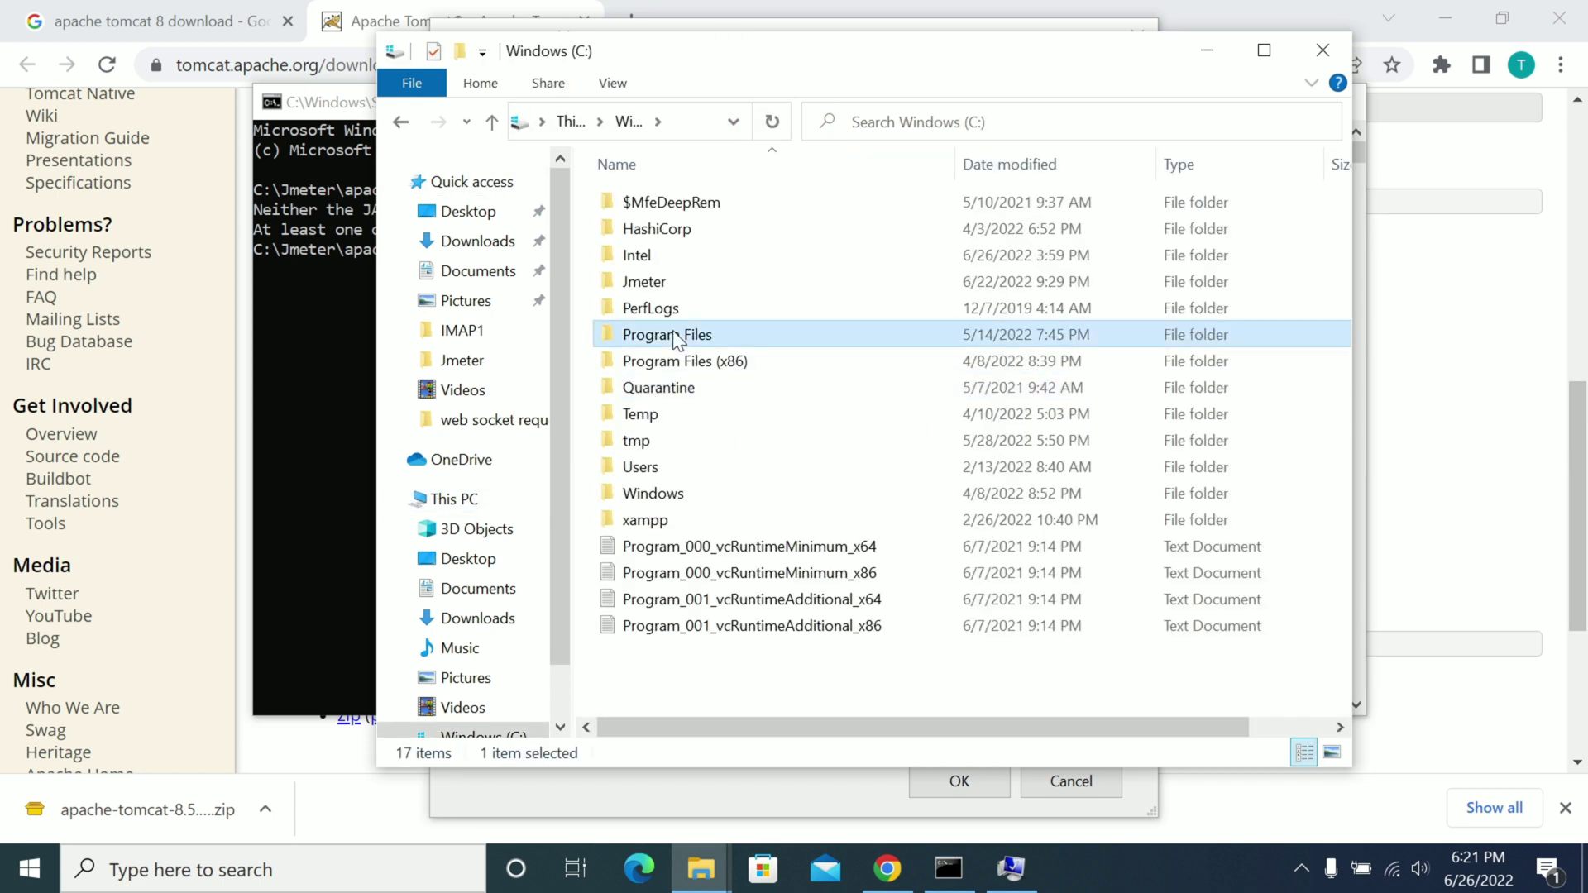
double_click(689, 318)
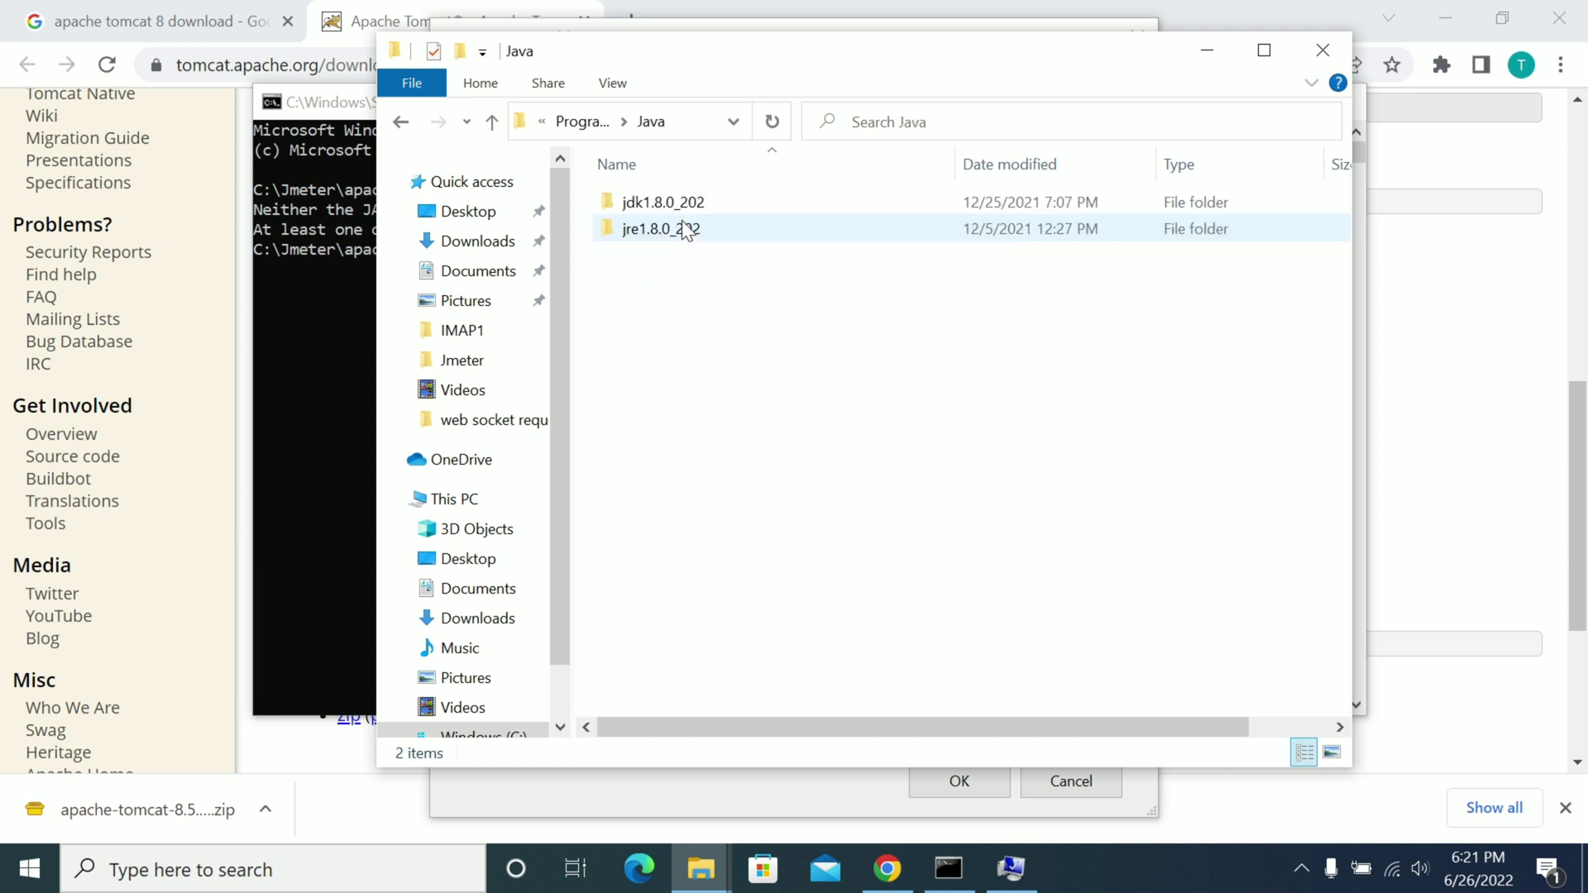
double_click(662, 202)
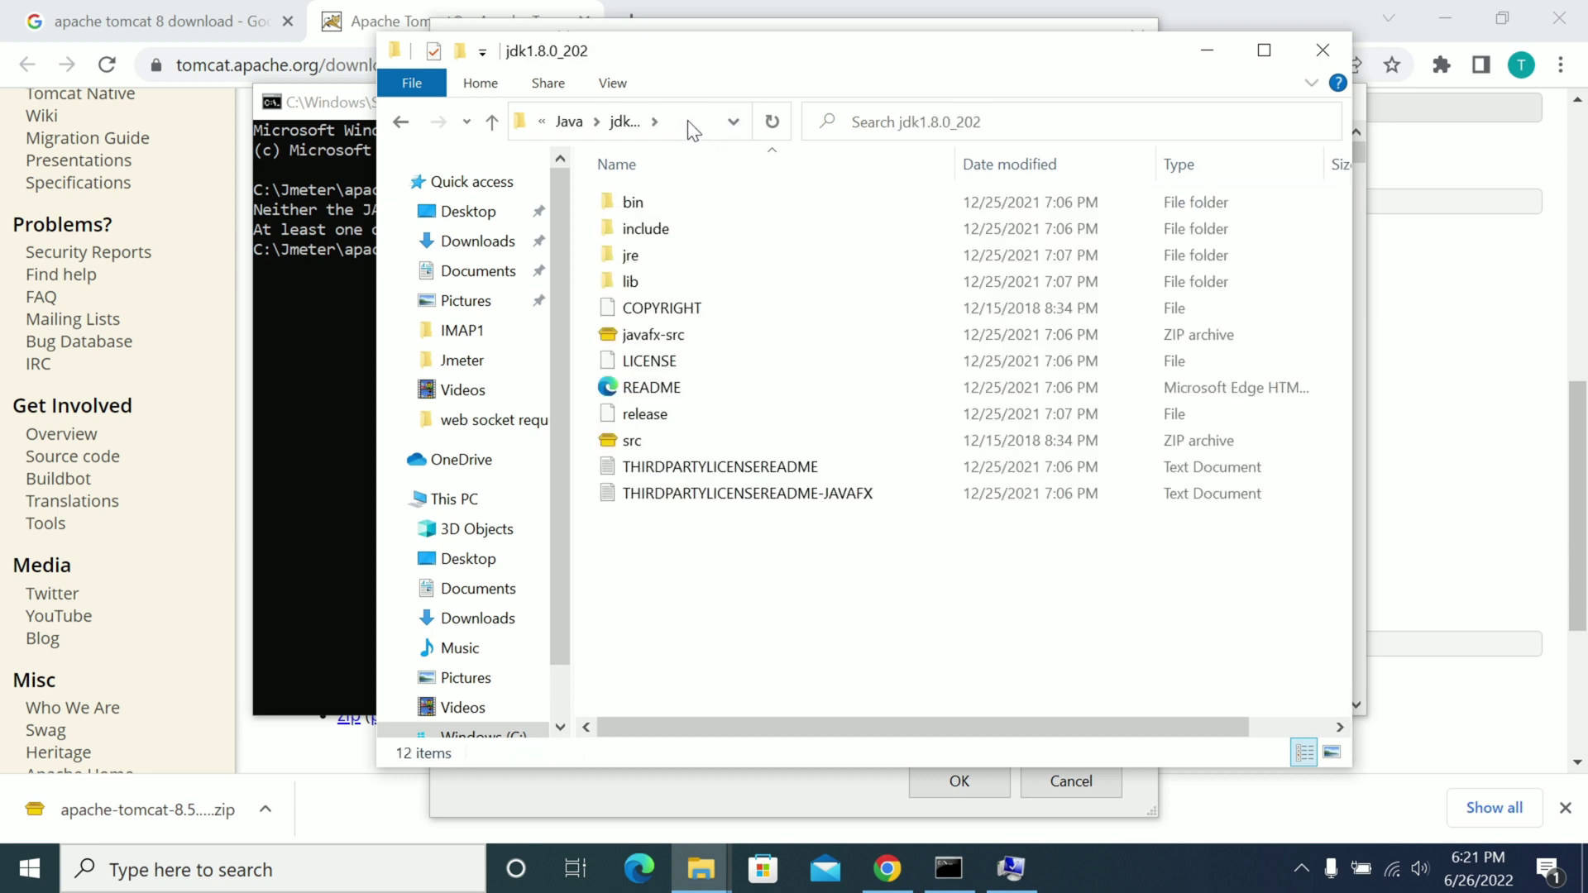
click(687, 121)
key(ctrl+c)
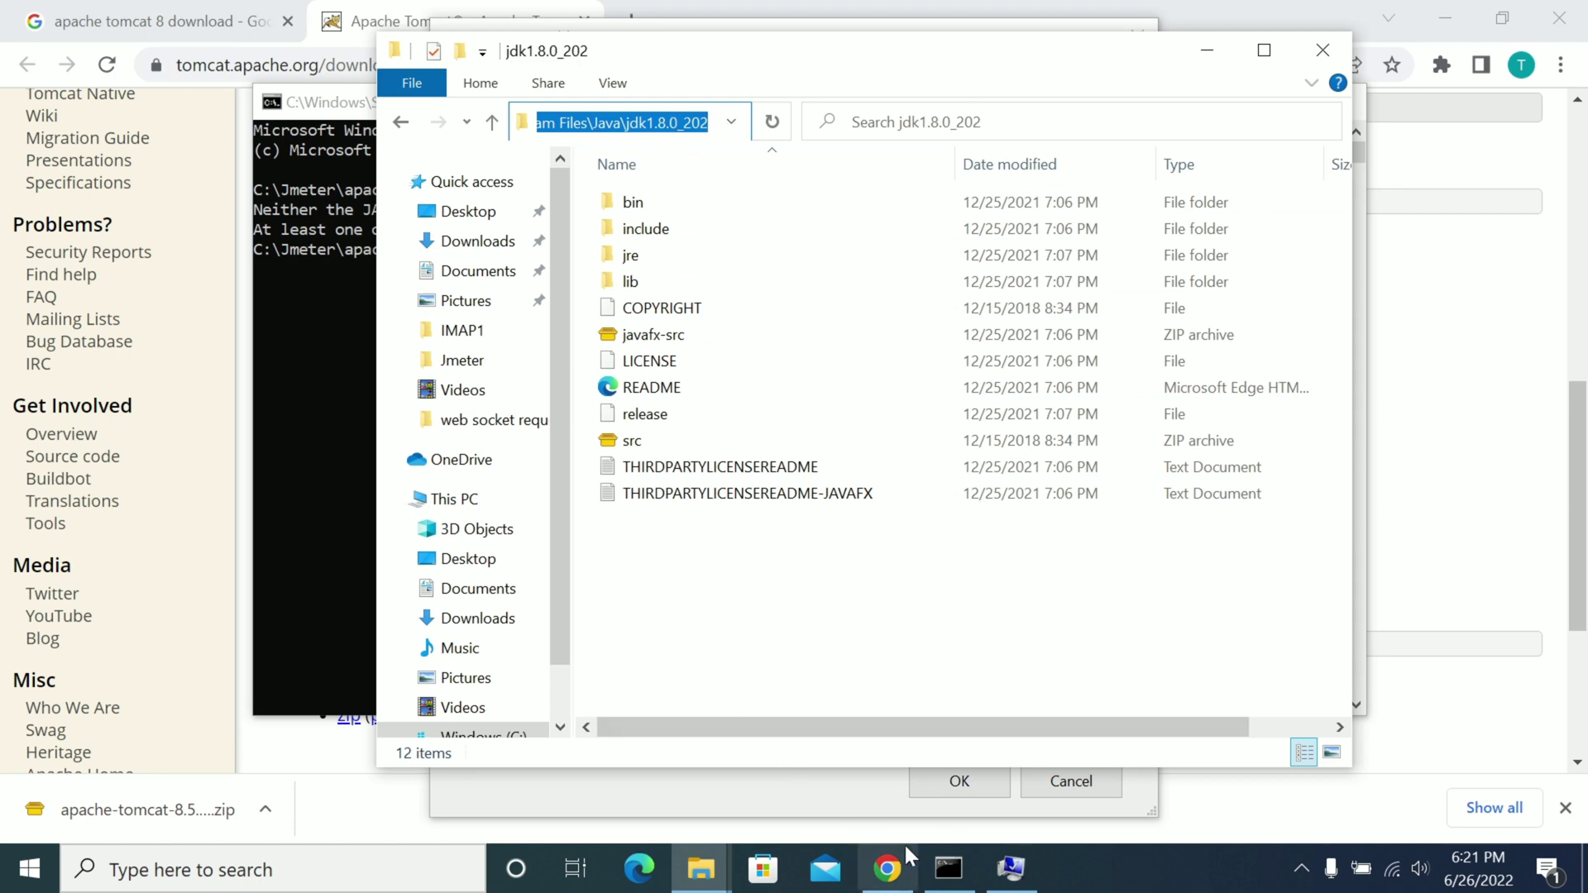
click(888, 867)
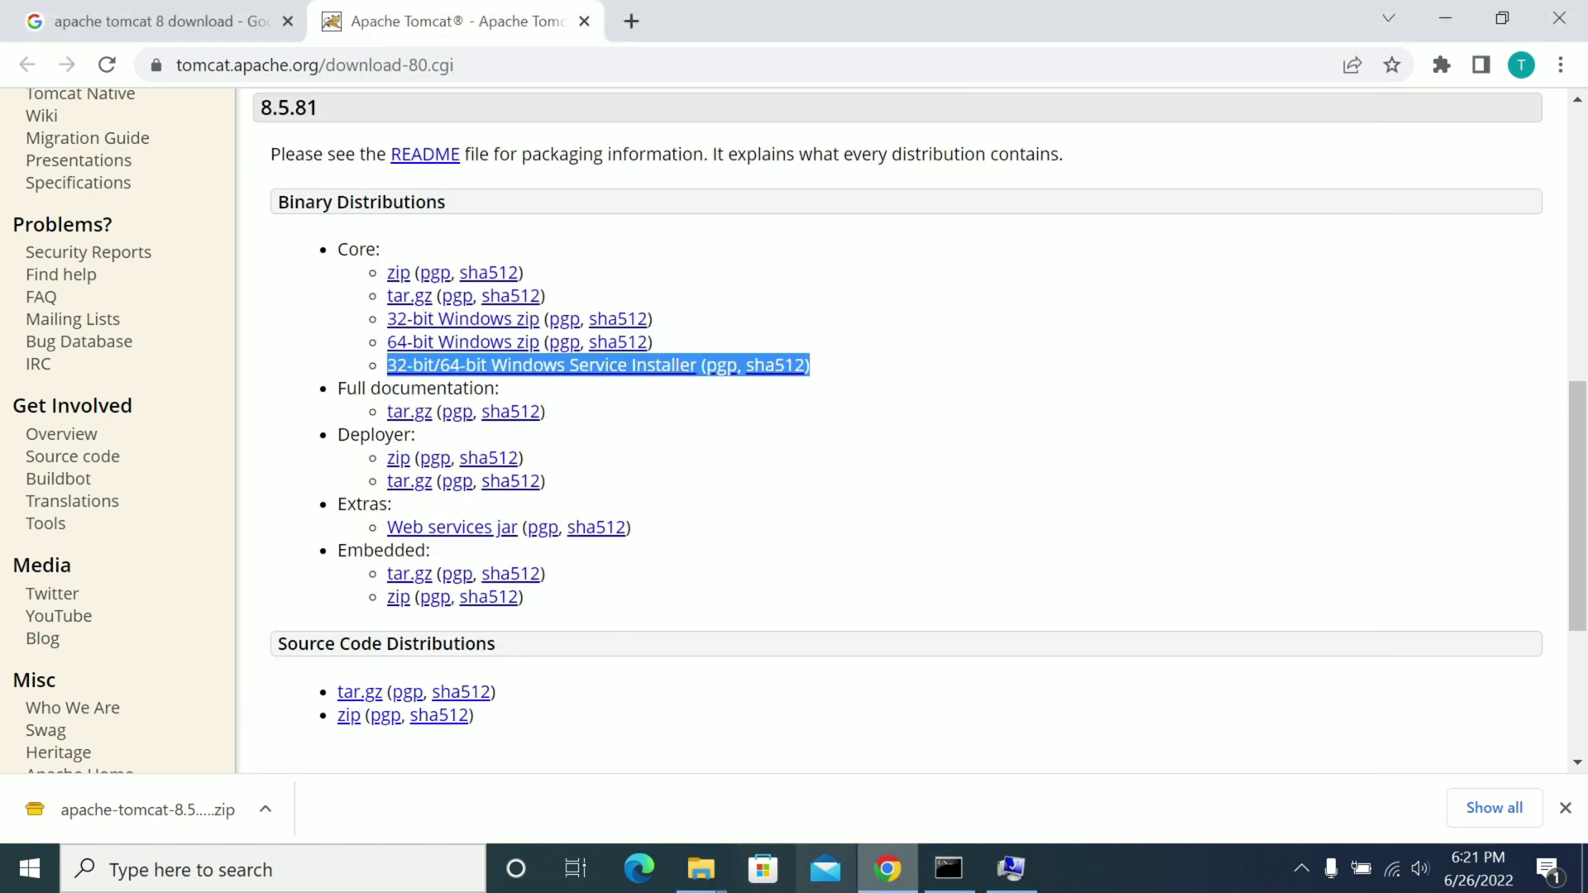
- Paste C:\Program Files\Java\jdk1.8.0_202 as JAVA_HOME's value and confirm both dialogs with OK
click(1011, 867)
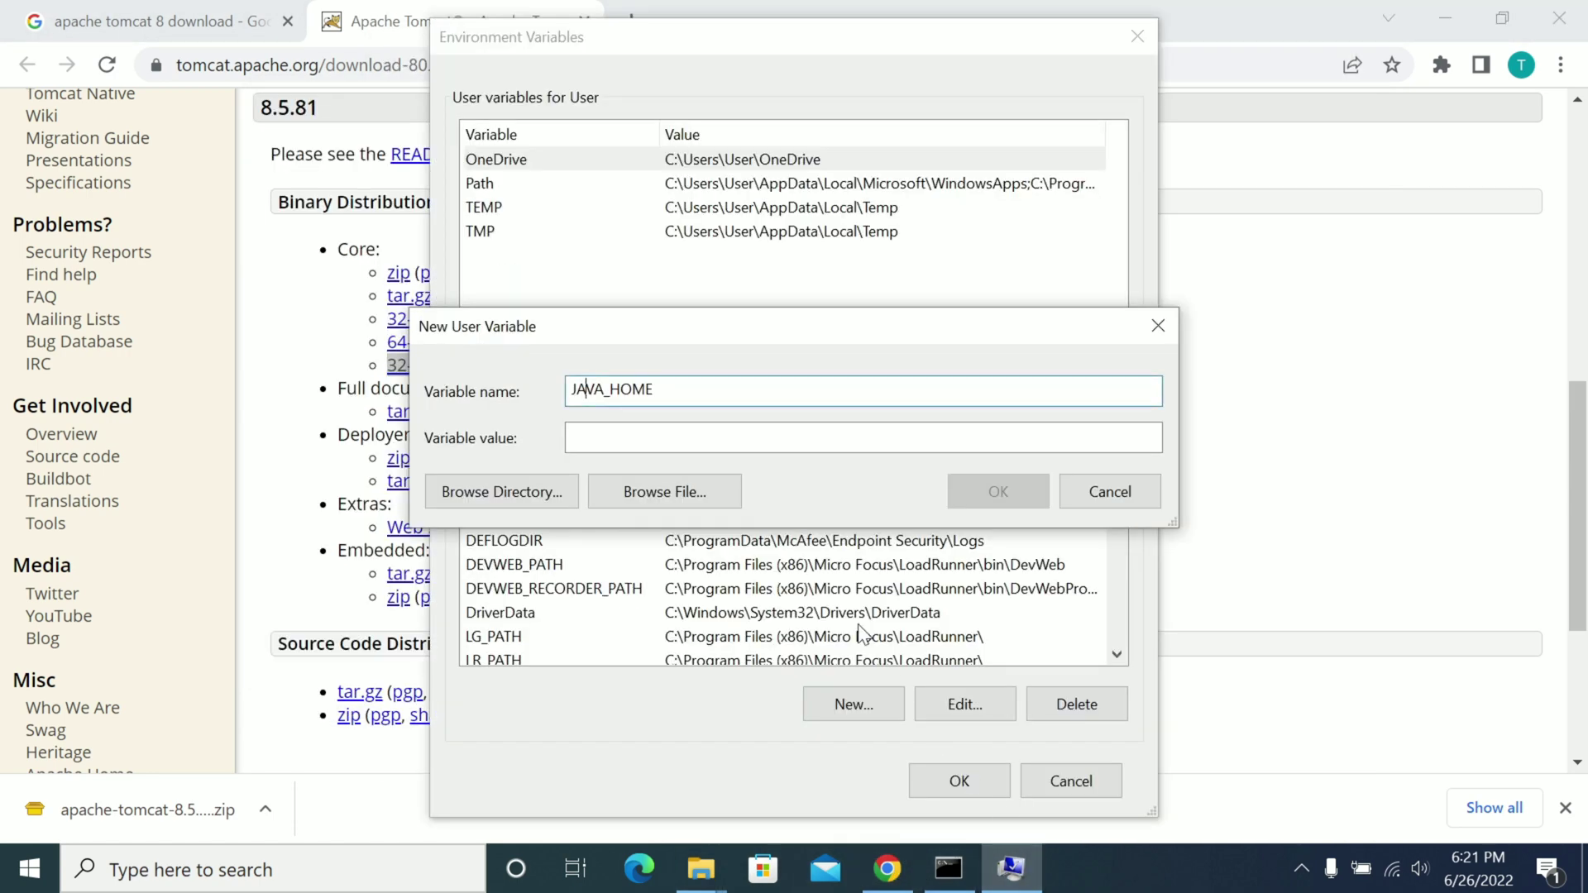
click(622, 444)
key(ctrl+v)
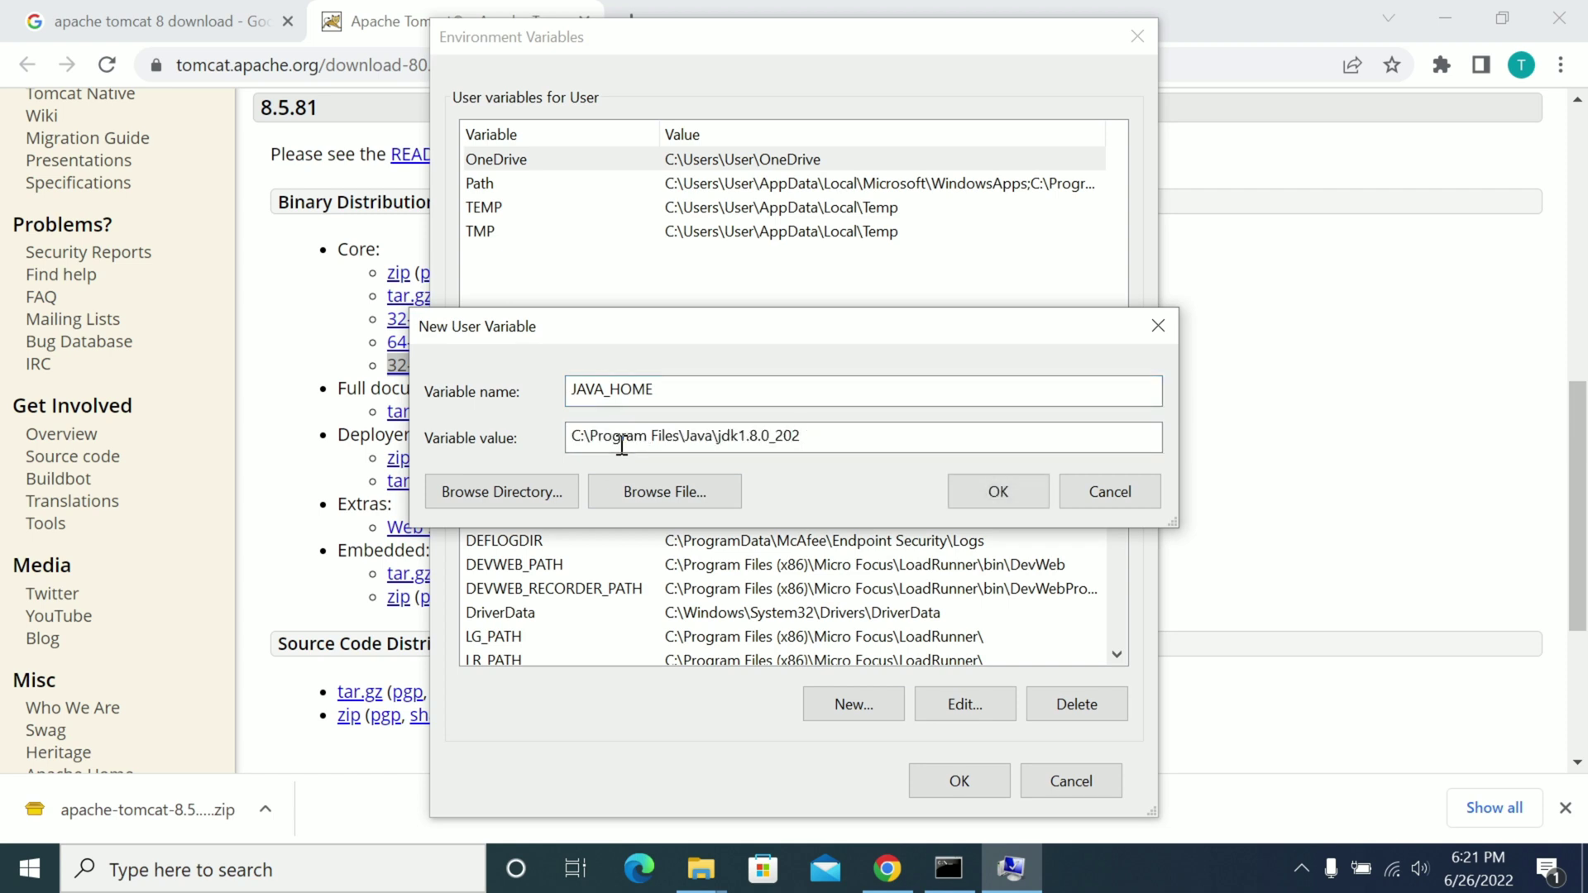
drag(860, 441, 718, 438)
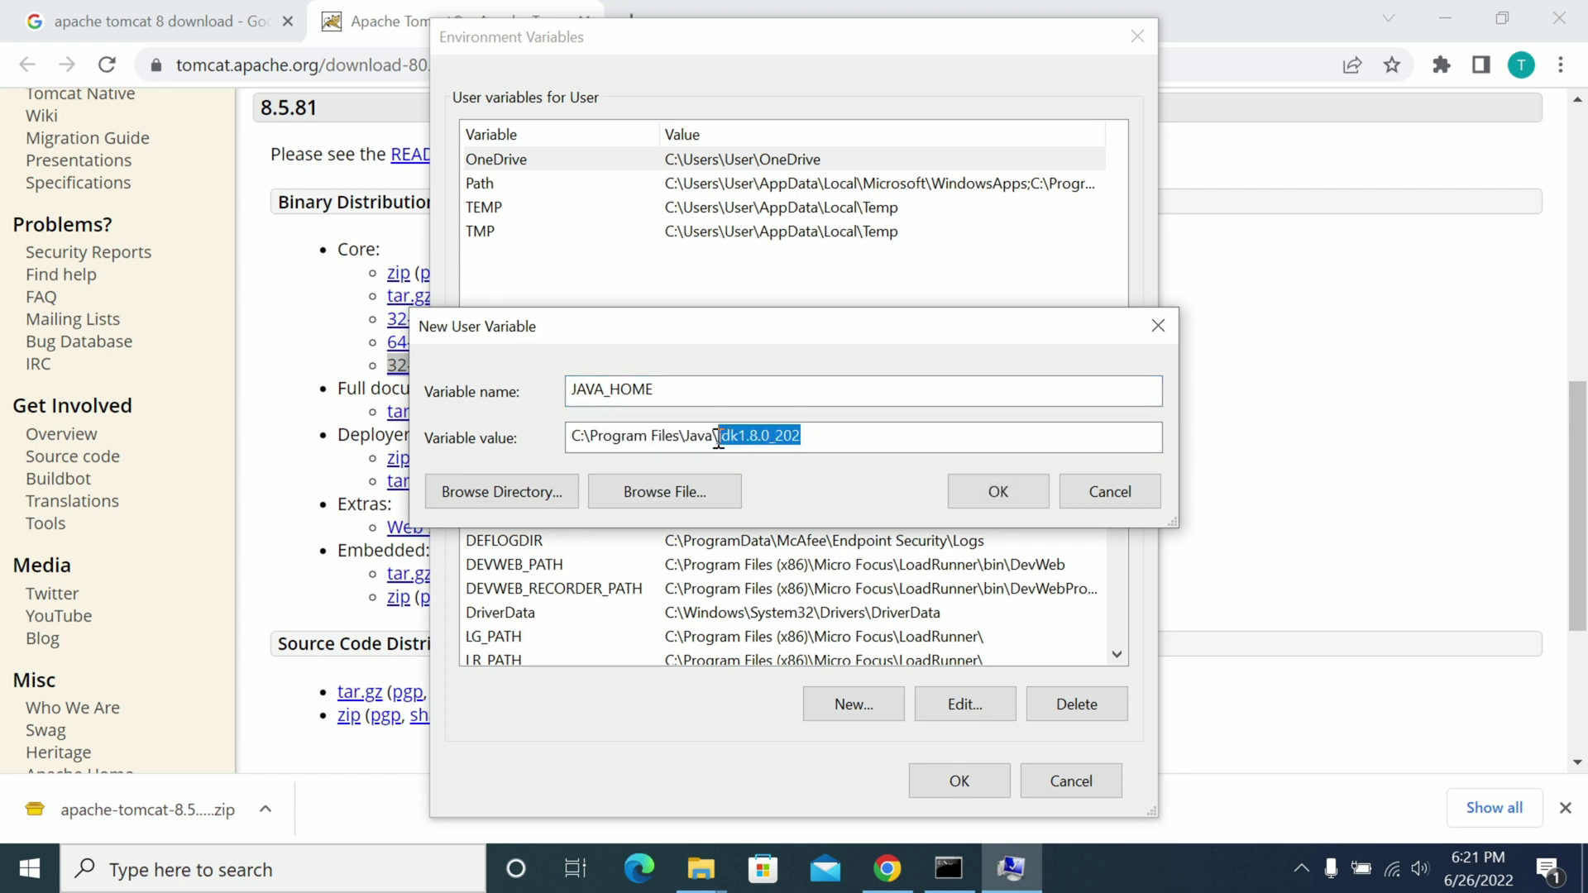
click(834, 442)
drag(834, 442, 566, 448)
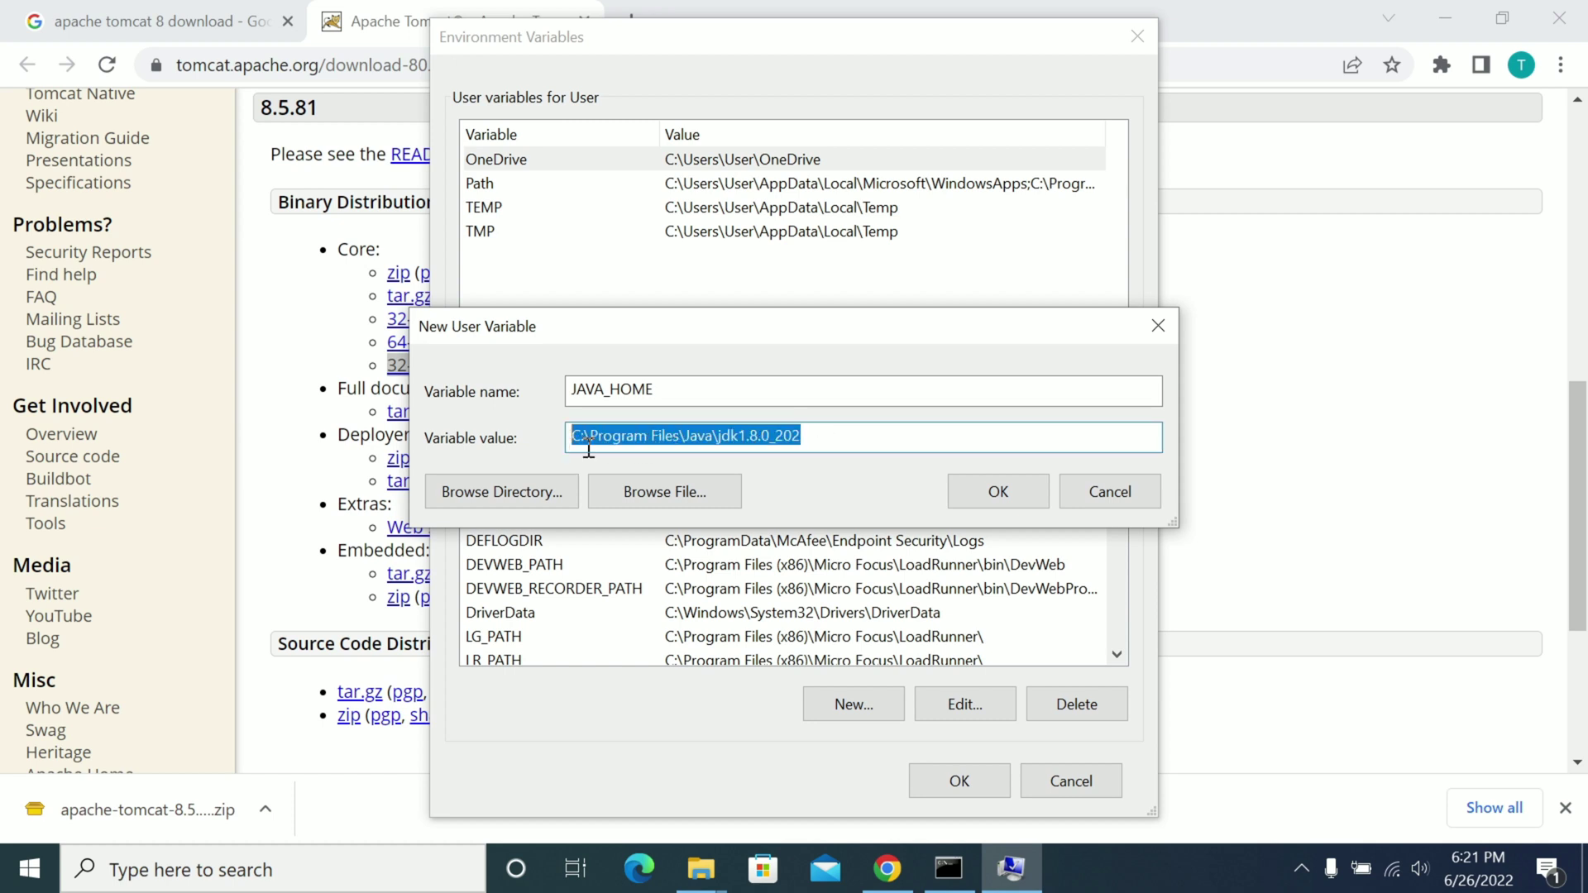
click(811, 436)
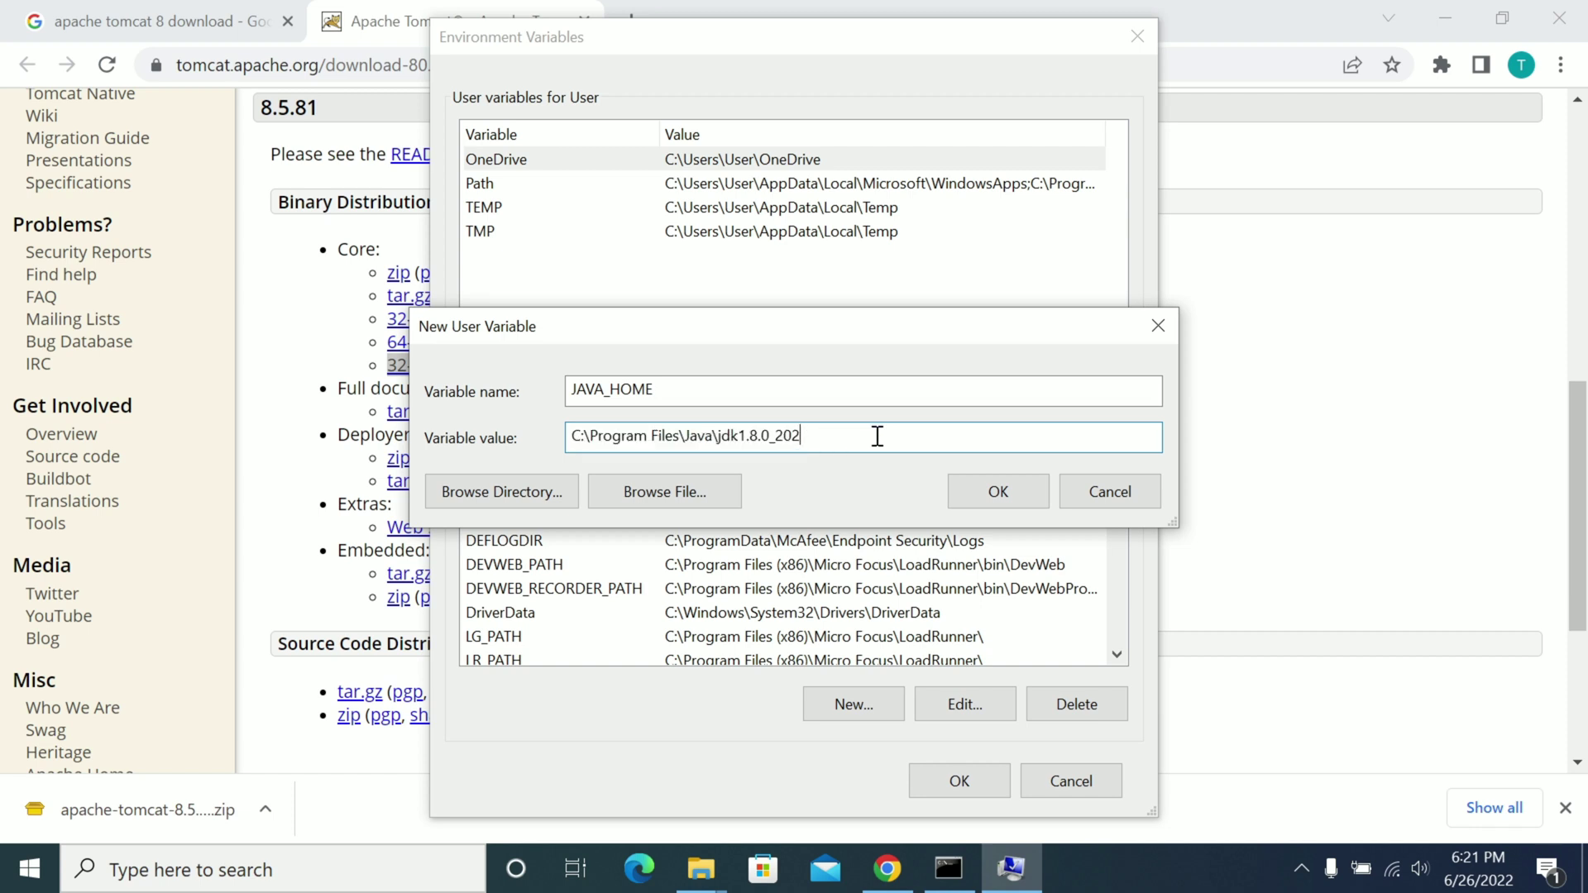
click(998, 493)
click(945, 780)
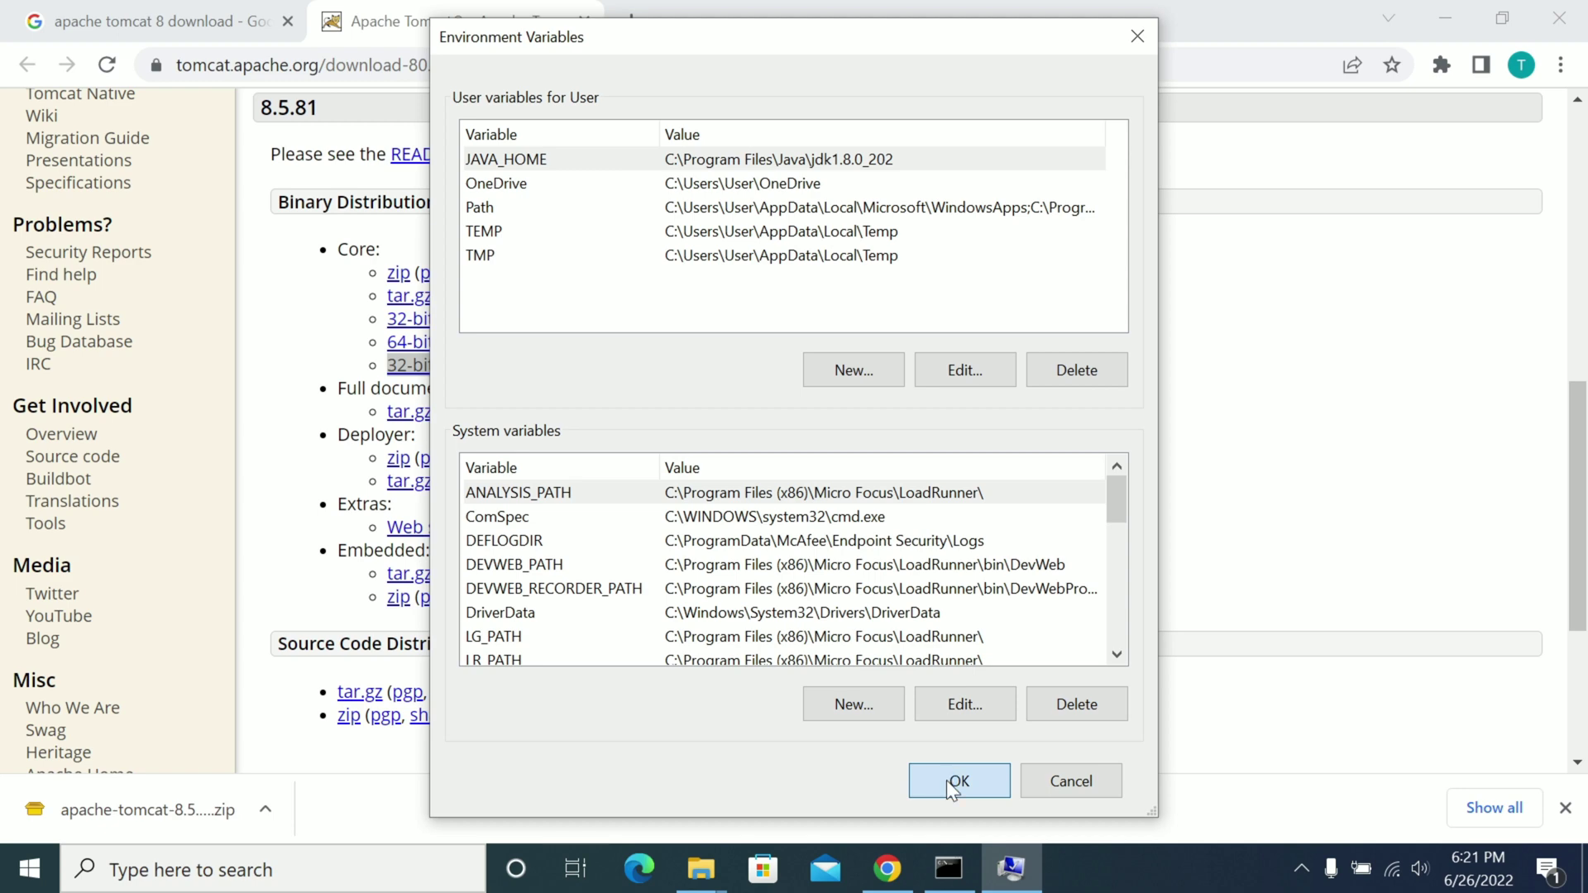
- Close the old Command Prompt and open a fresh one from the Tomcat bin folder's address bar
click(948, 868)
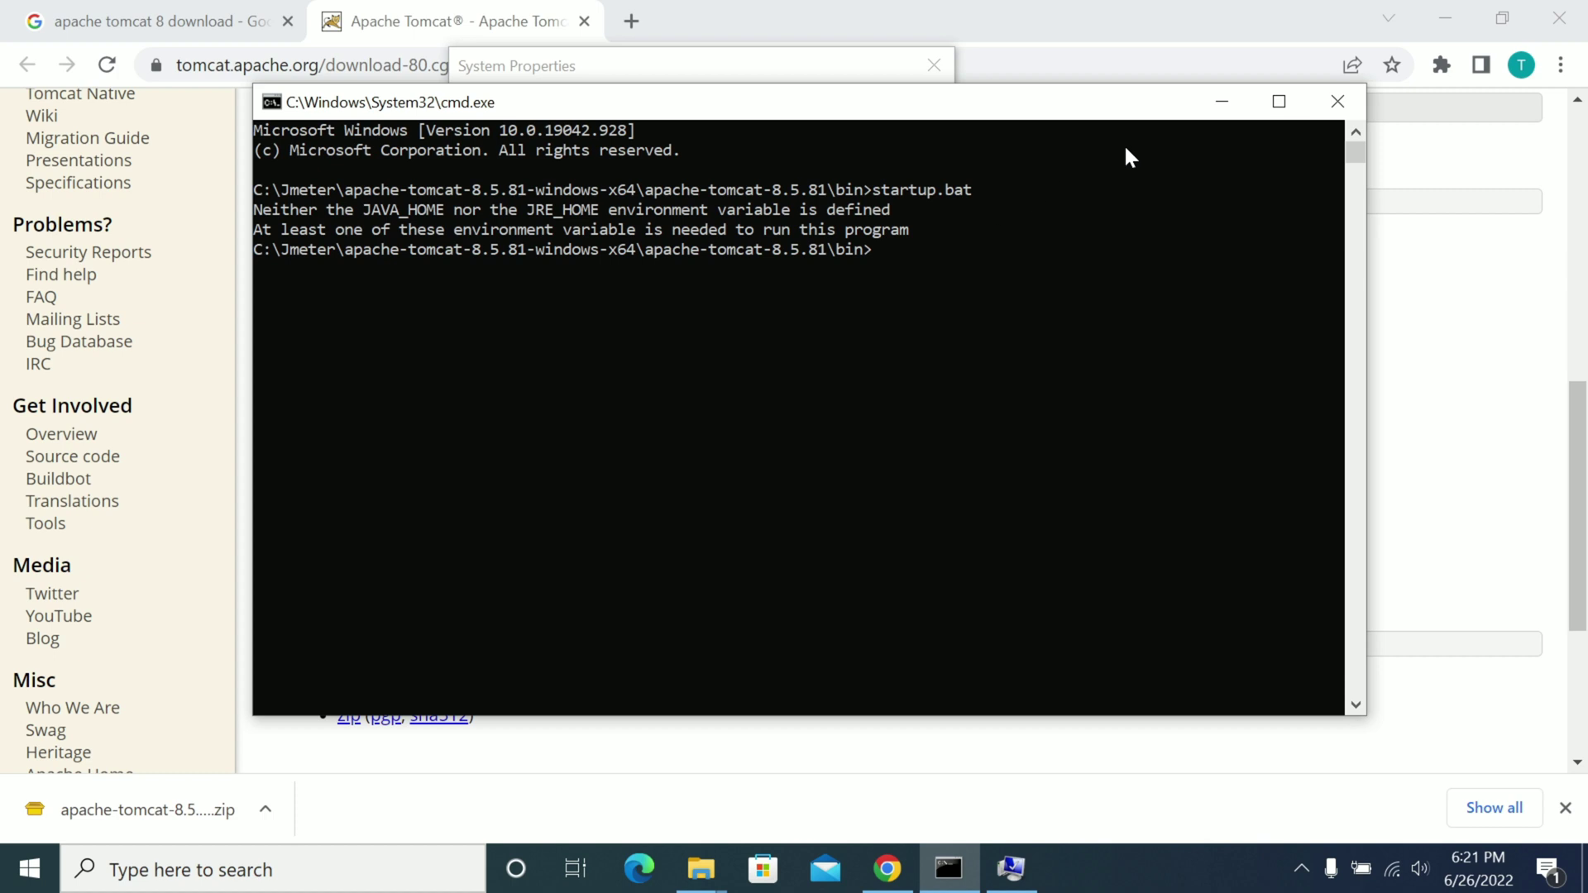
click(1337, 99)
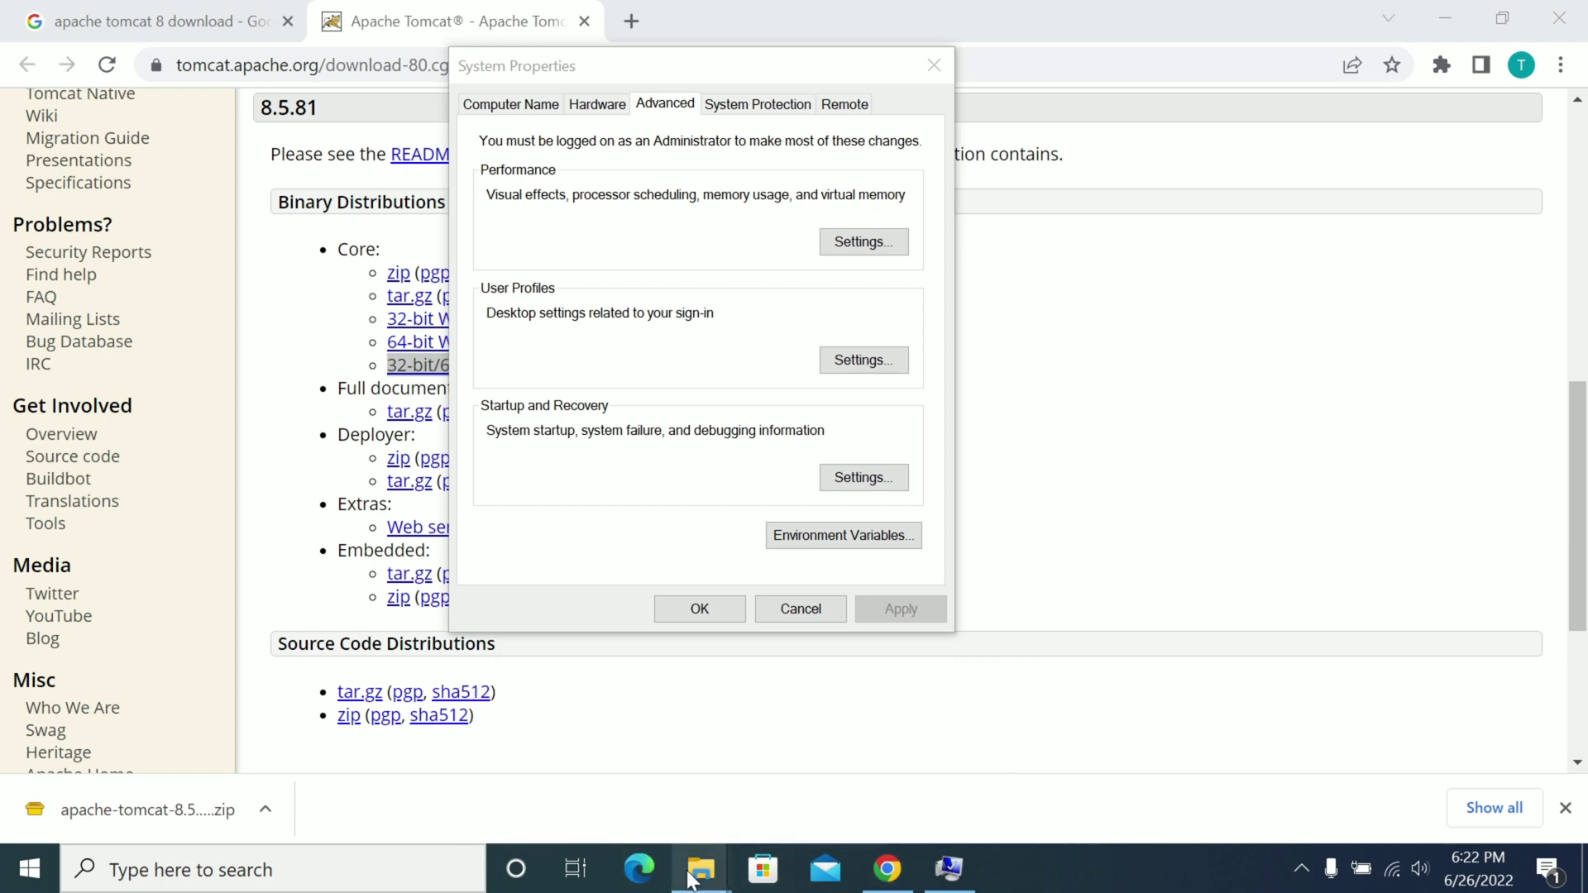
click(633, 763)
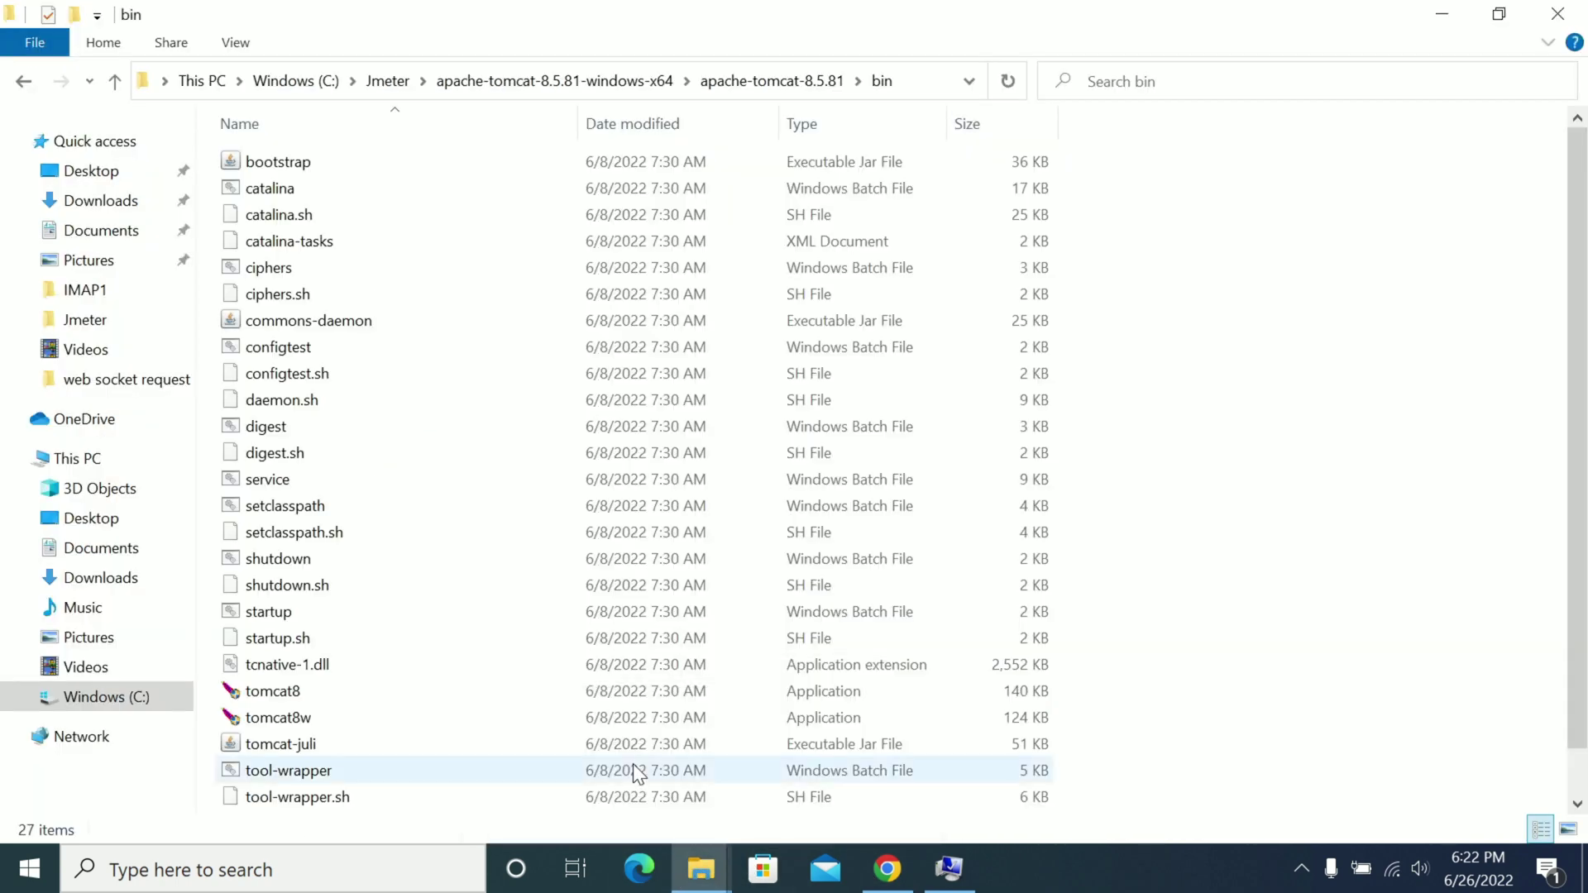
click(910, 88)
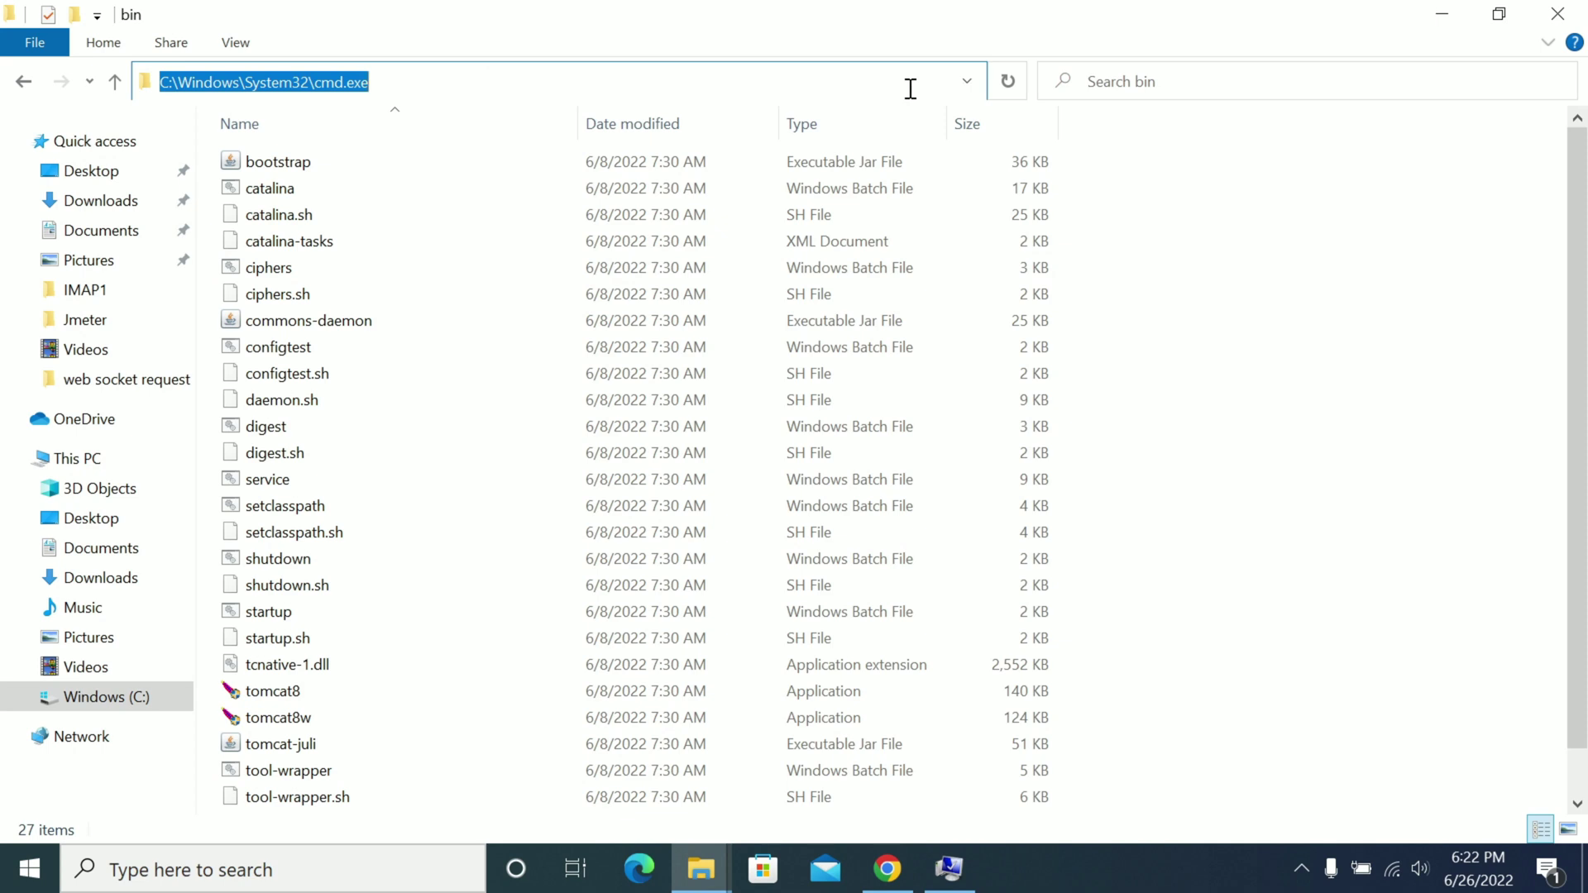
key(Return)
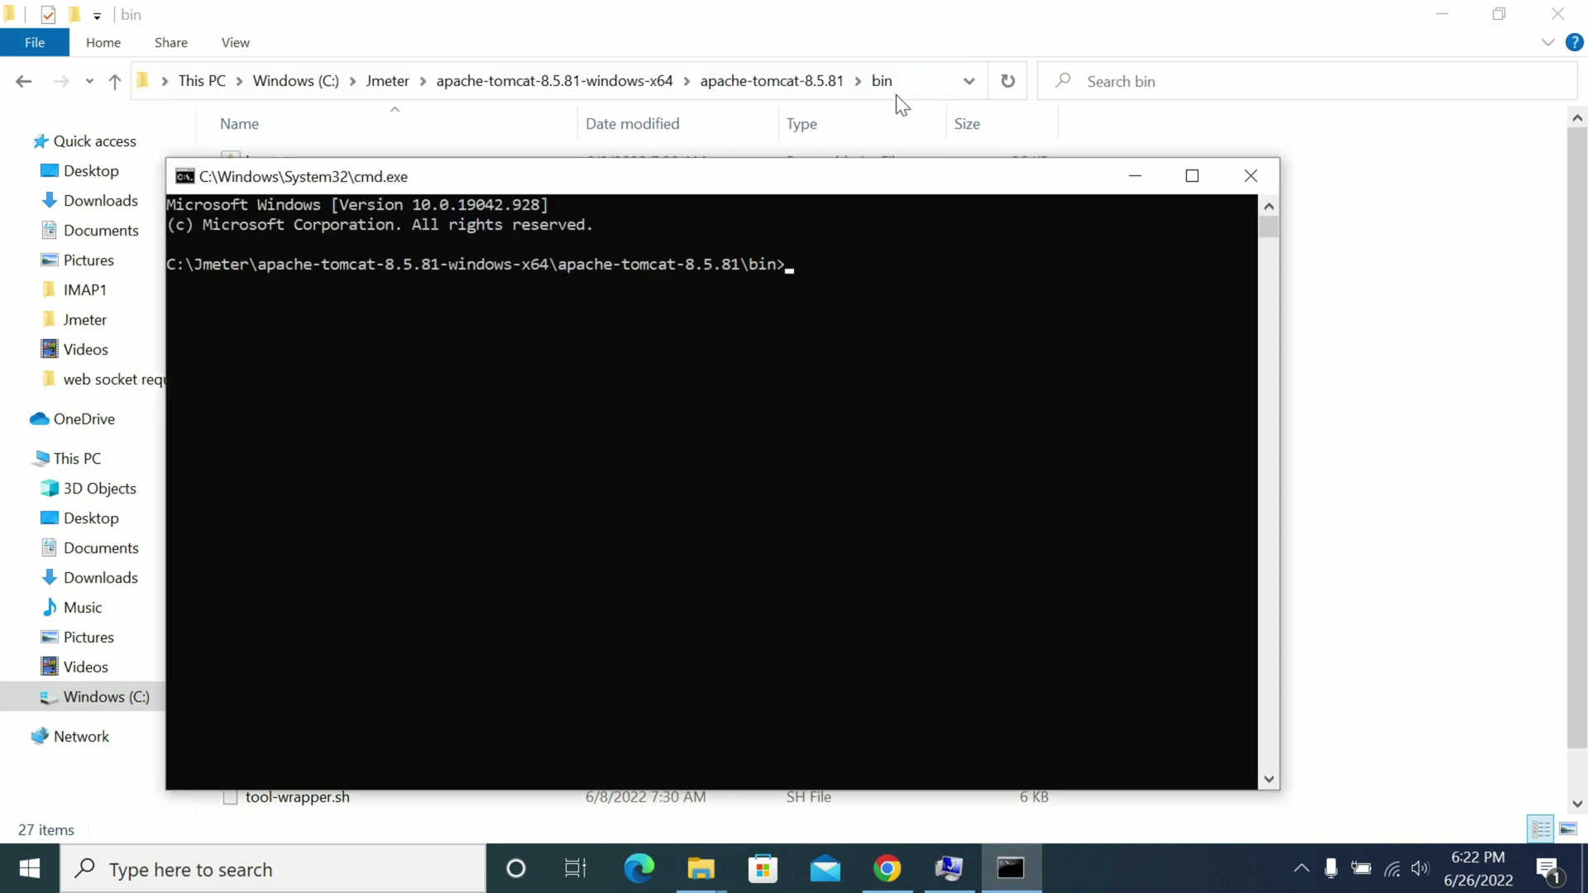
- Run startup.bat and mark the 'Server startup in 4700 ms' line in the Tomcat console
drag(827, 198, 929, 134)
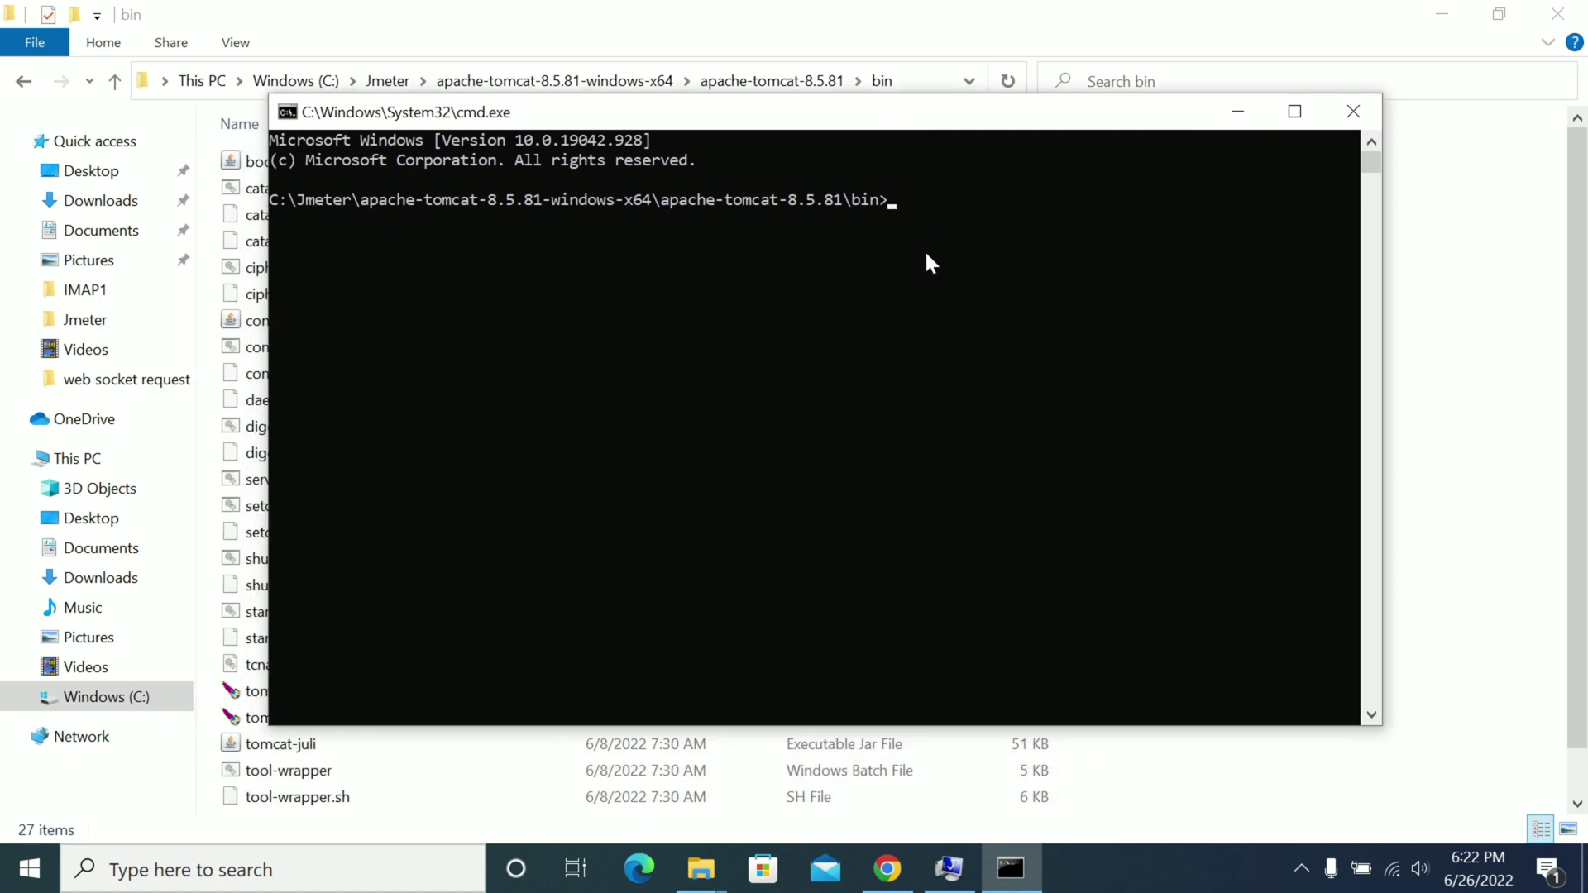
text(startup.bat)
key(Return)
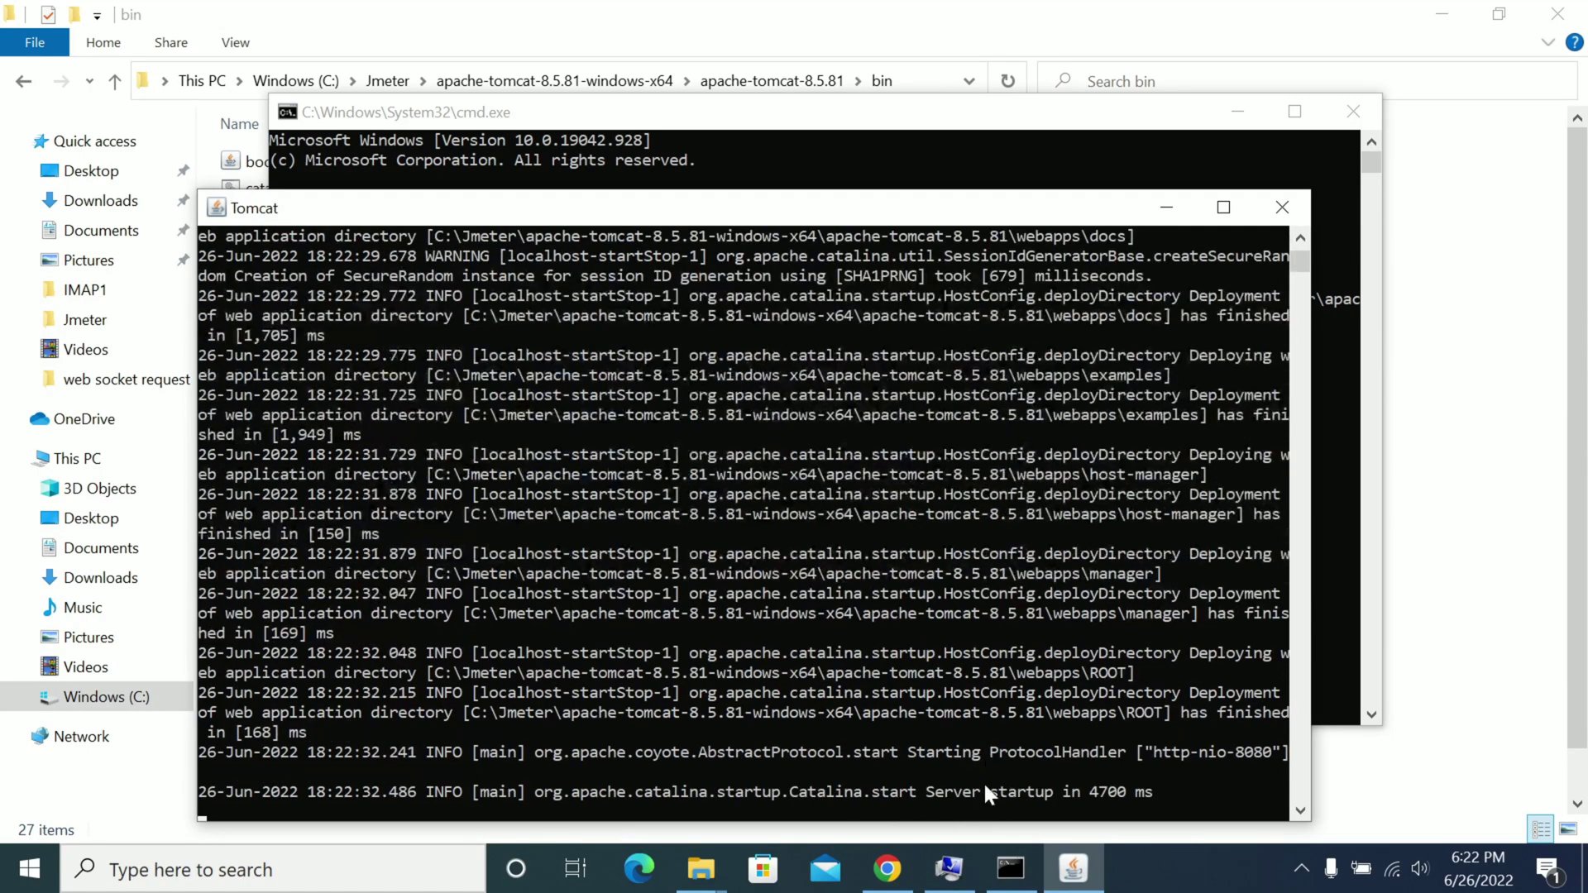
drag(870, 811, 908, 795)
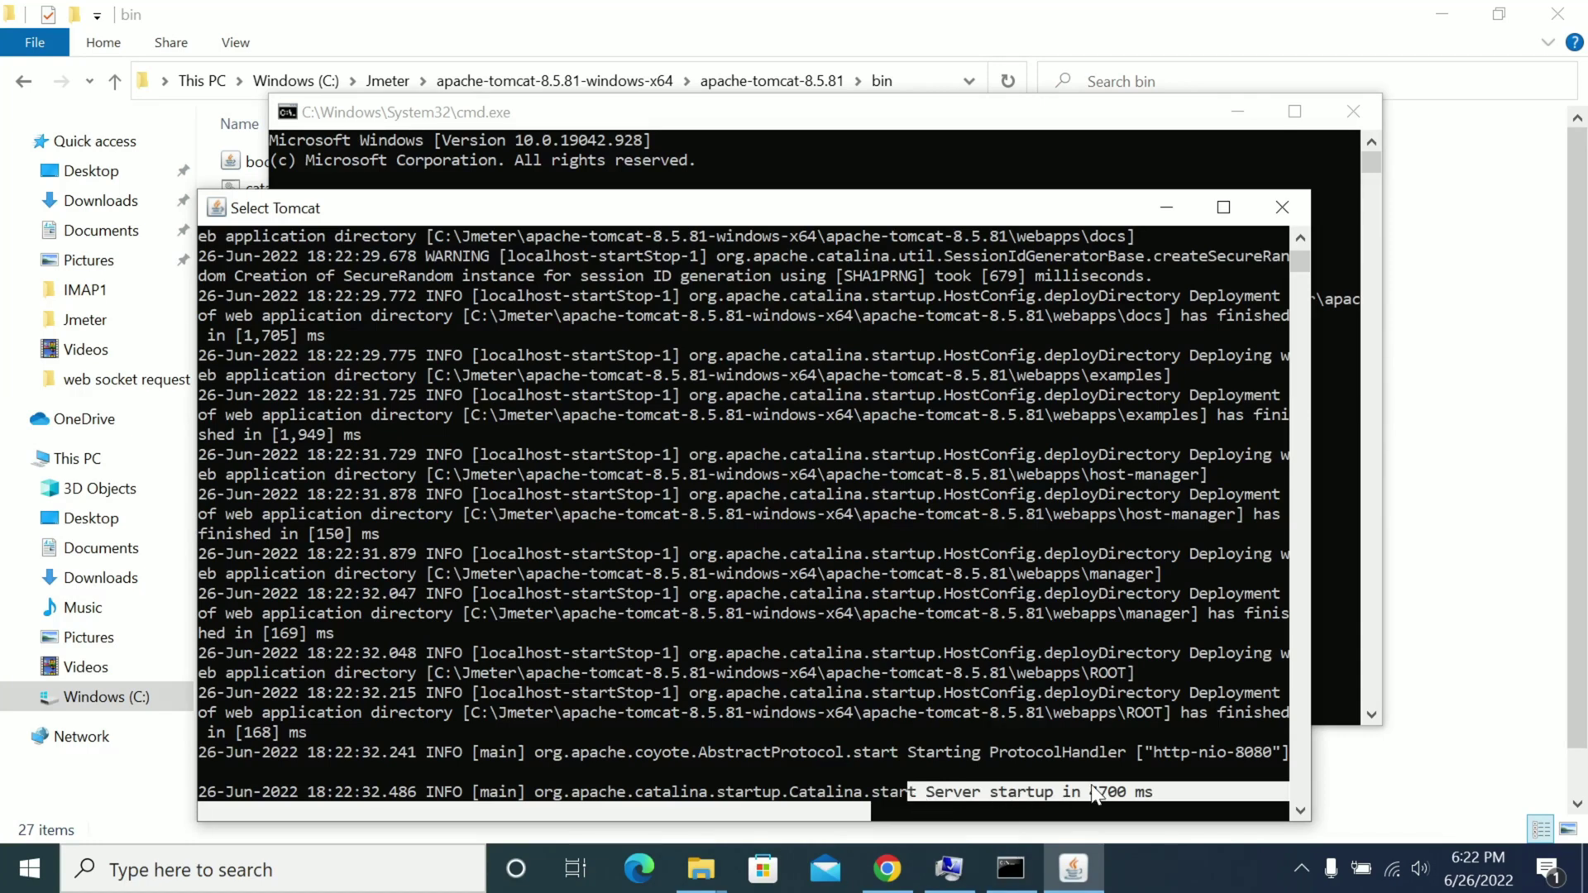
click(887, 868)
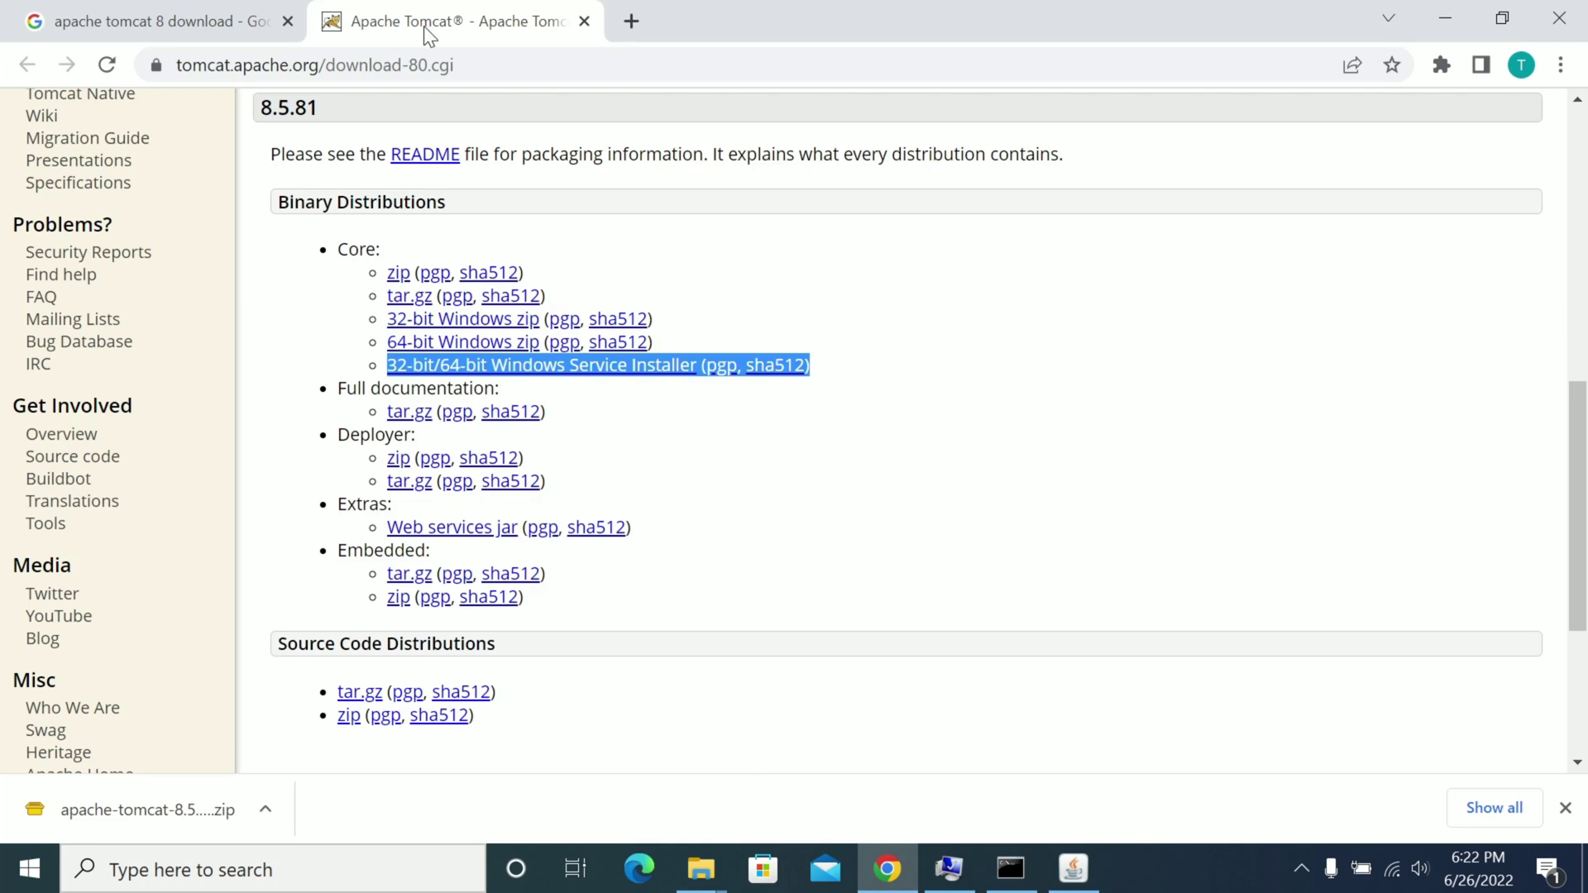
click(633, 25)
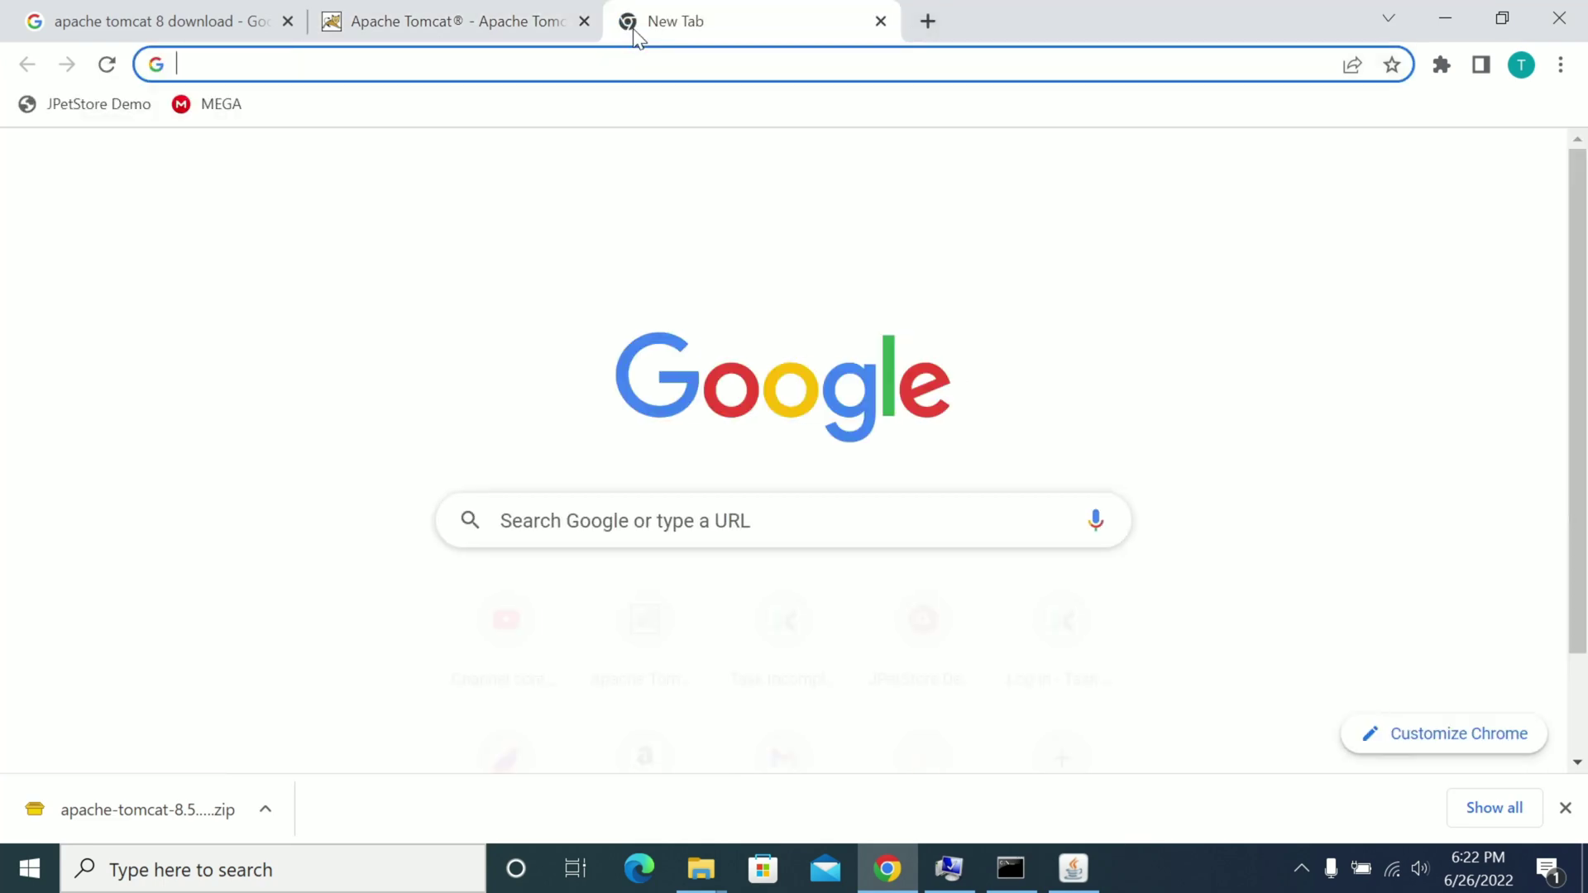
text(htpp://)
key(BackSpace)
key(BackSpace)
key(BackSpace)
key(BackSpace)
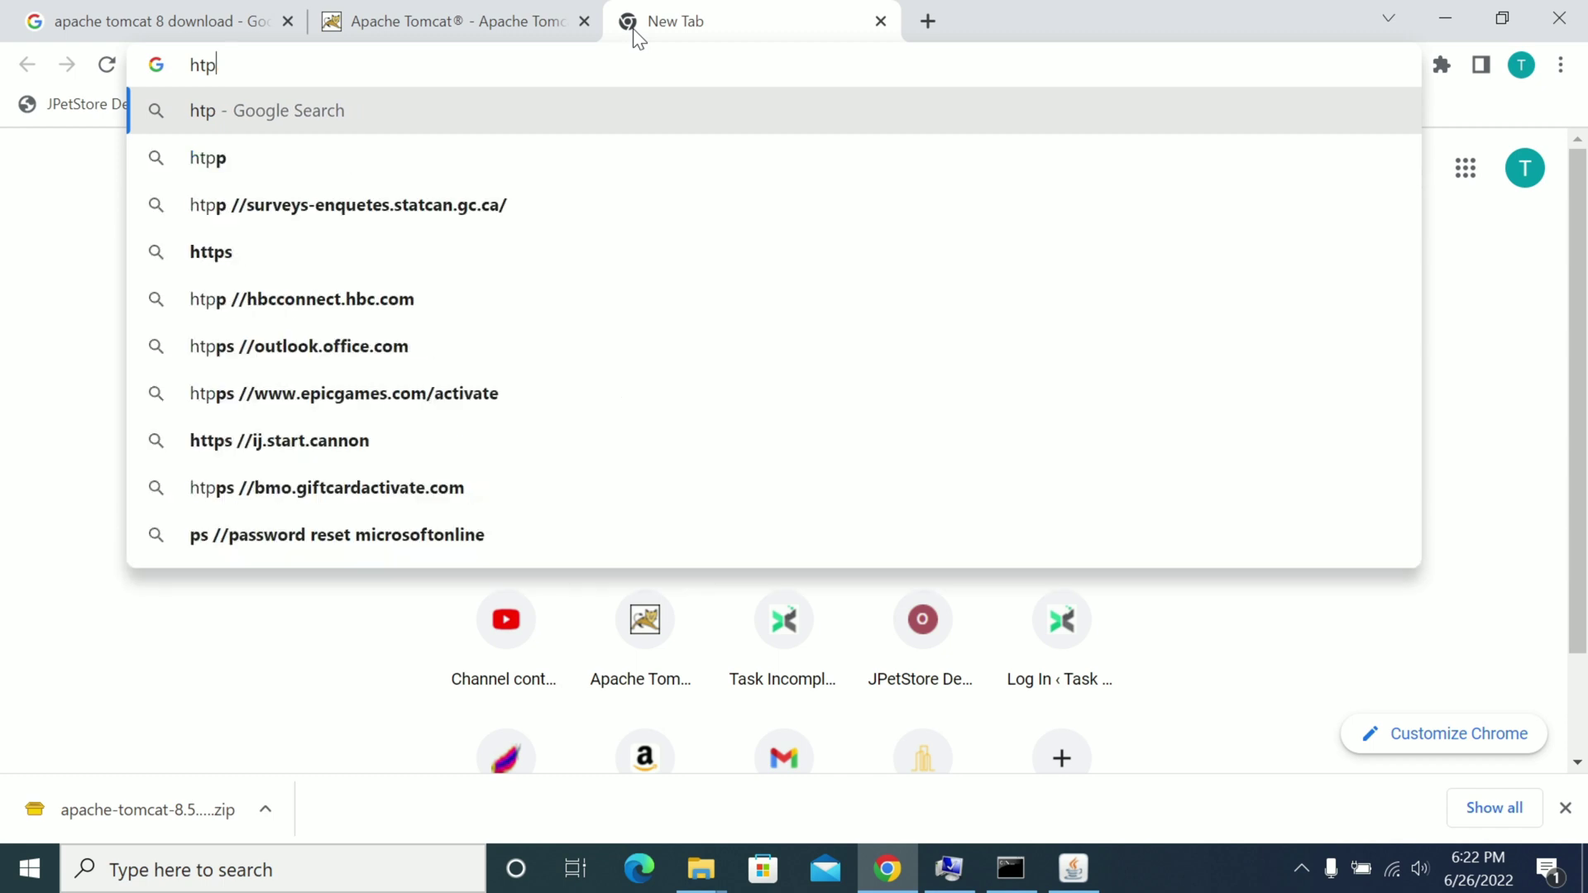
key(BackSpace)
text(tp://)
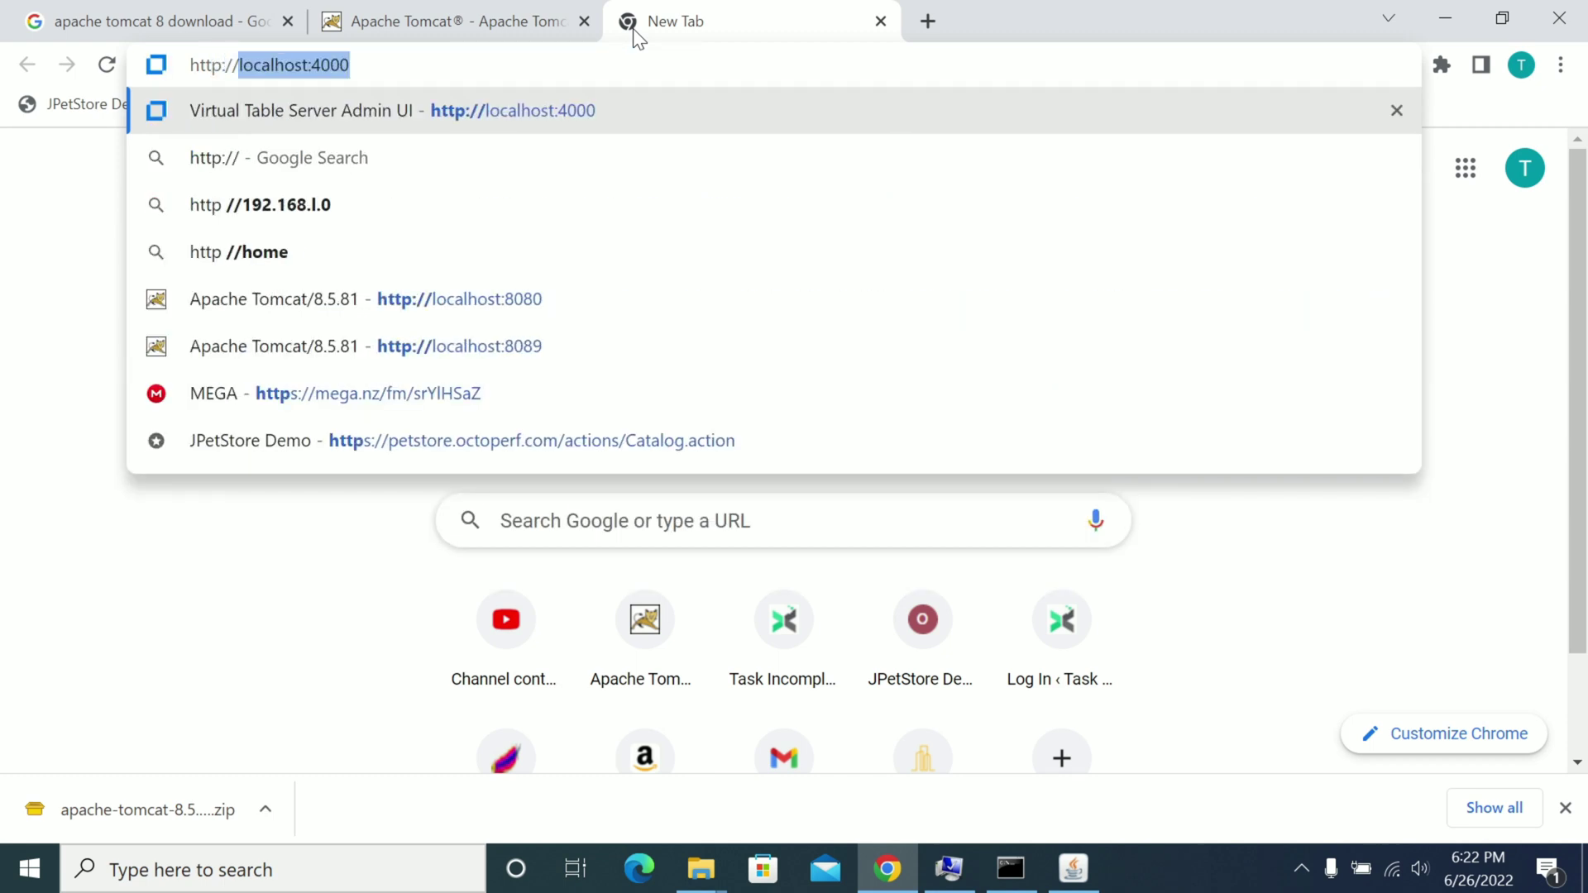
key(Right)
key(BackSpace)
key(BackSpace)
key(BackSpace)
key(BackSpace)
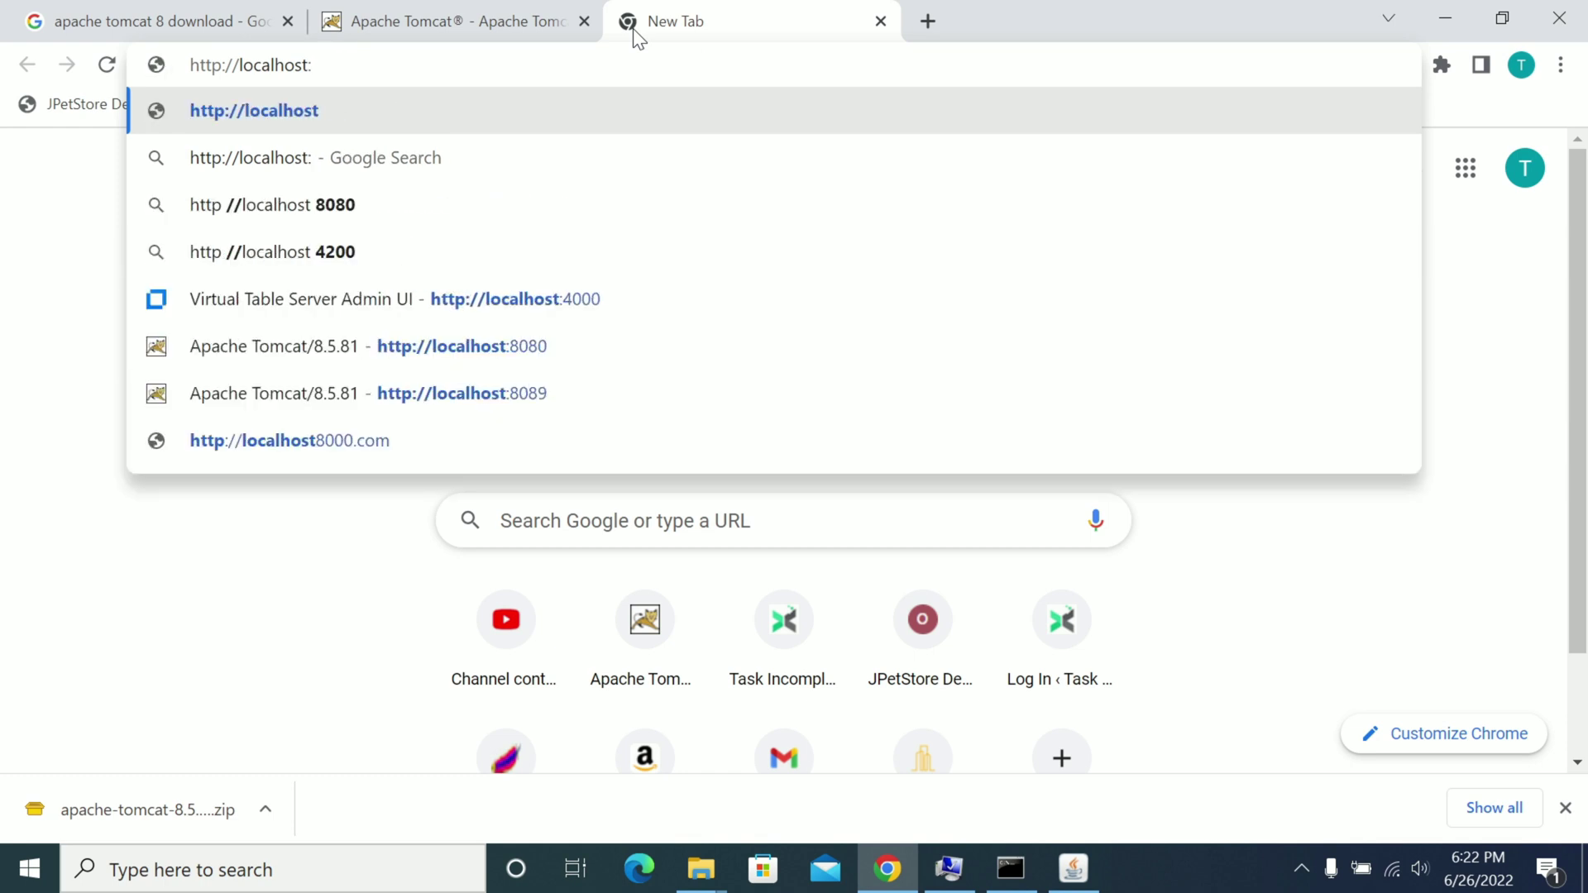
text(3)
key(BackSpace)
text(8)
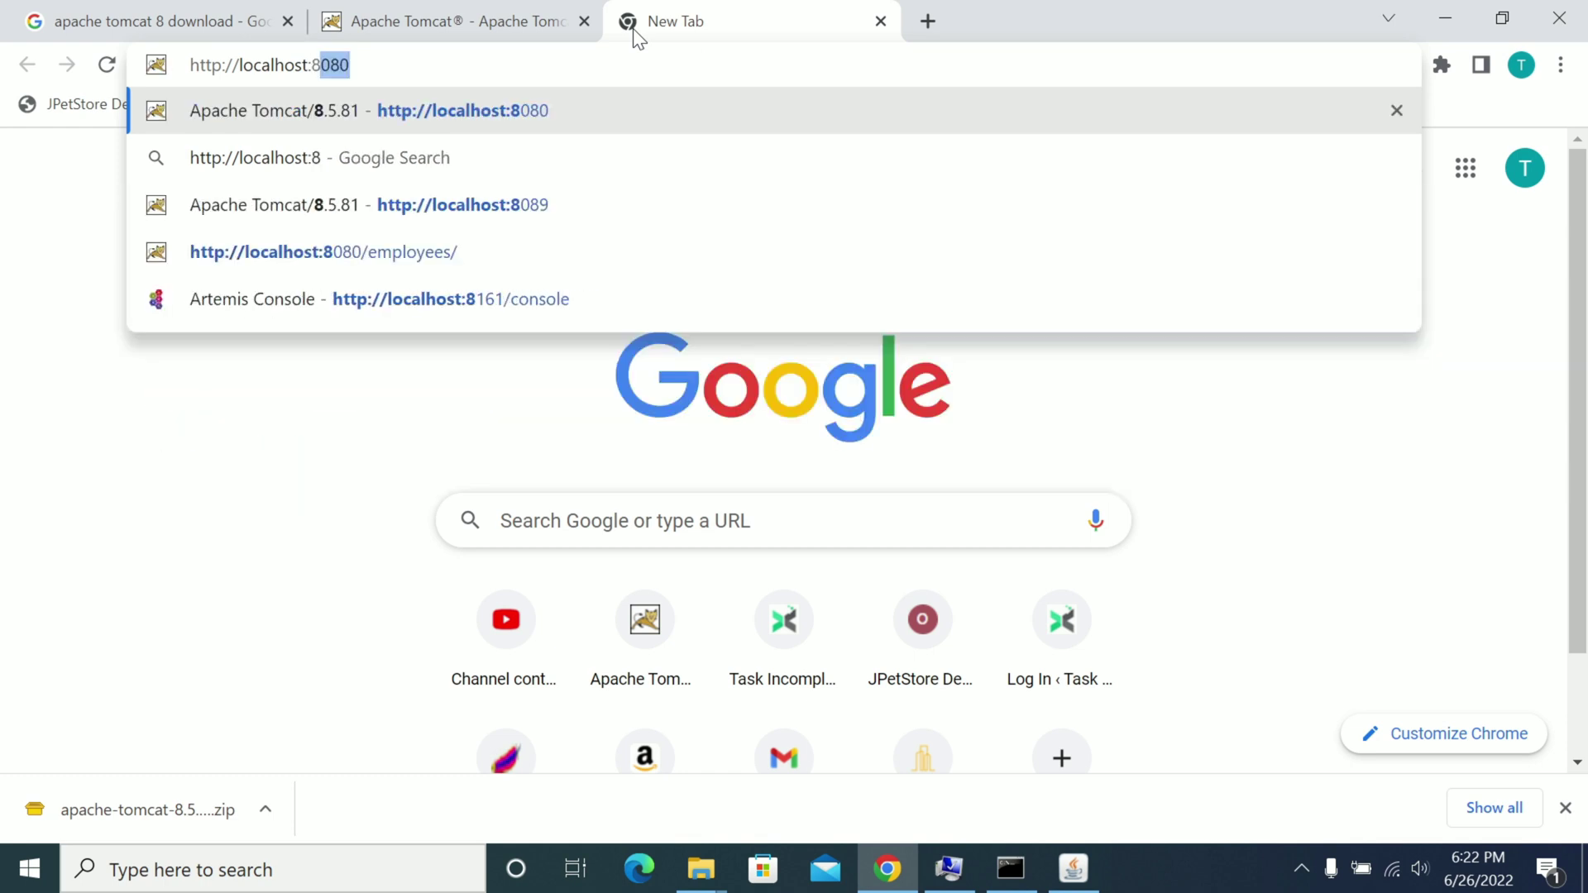
text(080)
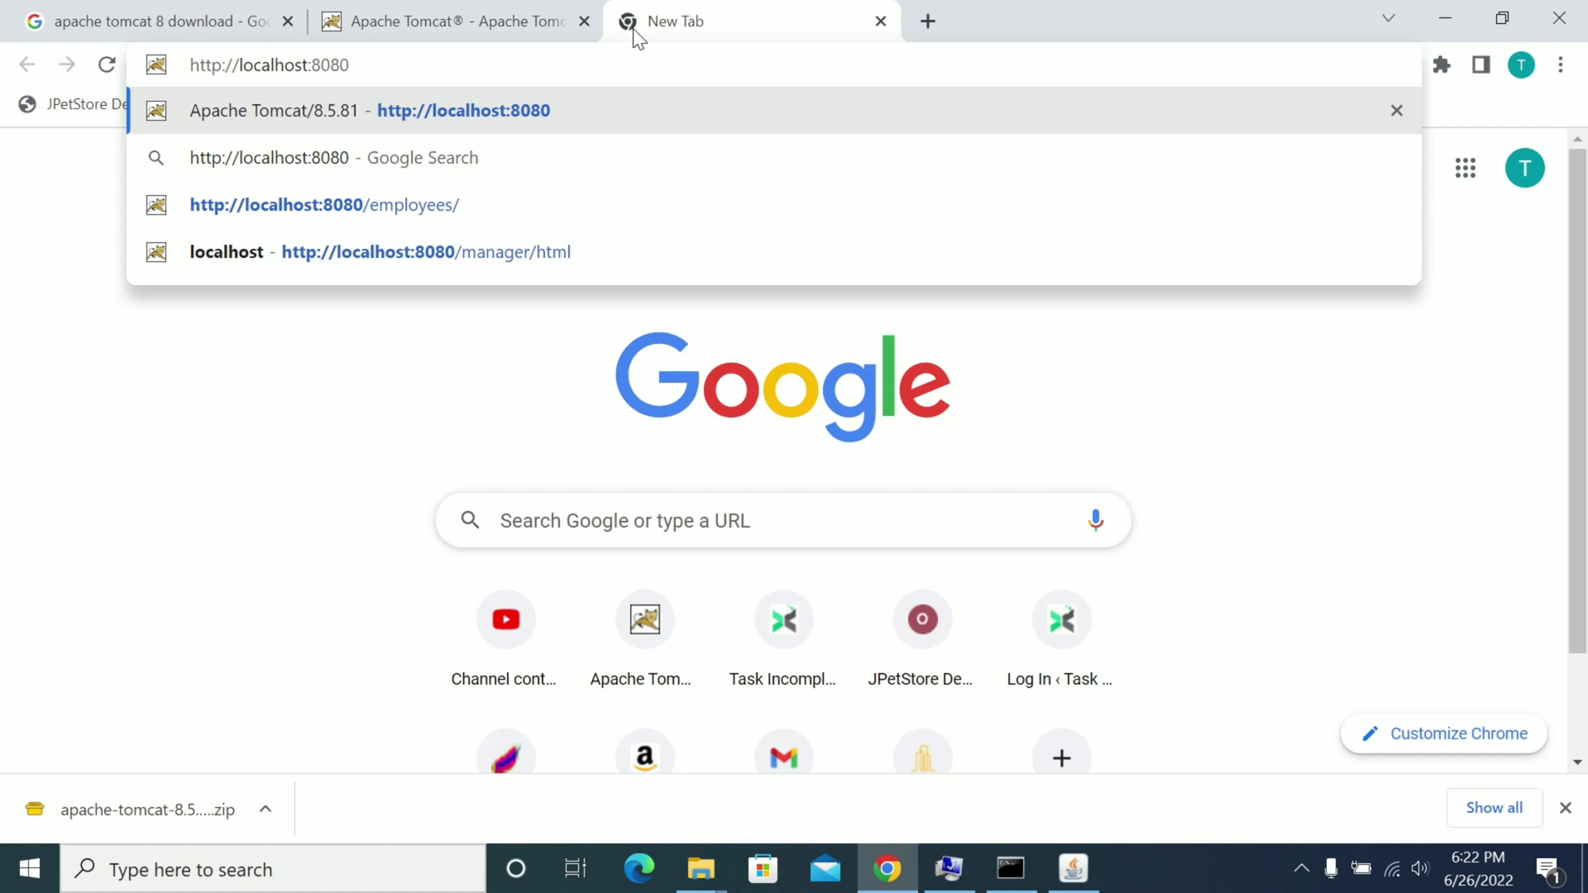
key(Return)
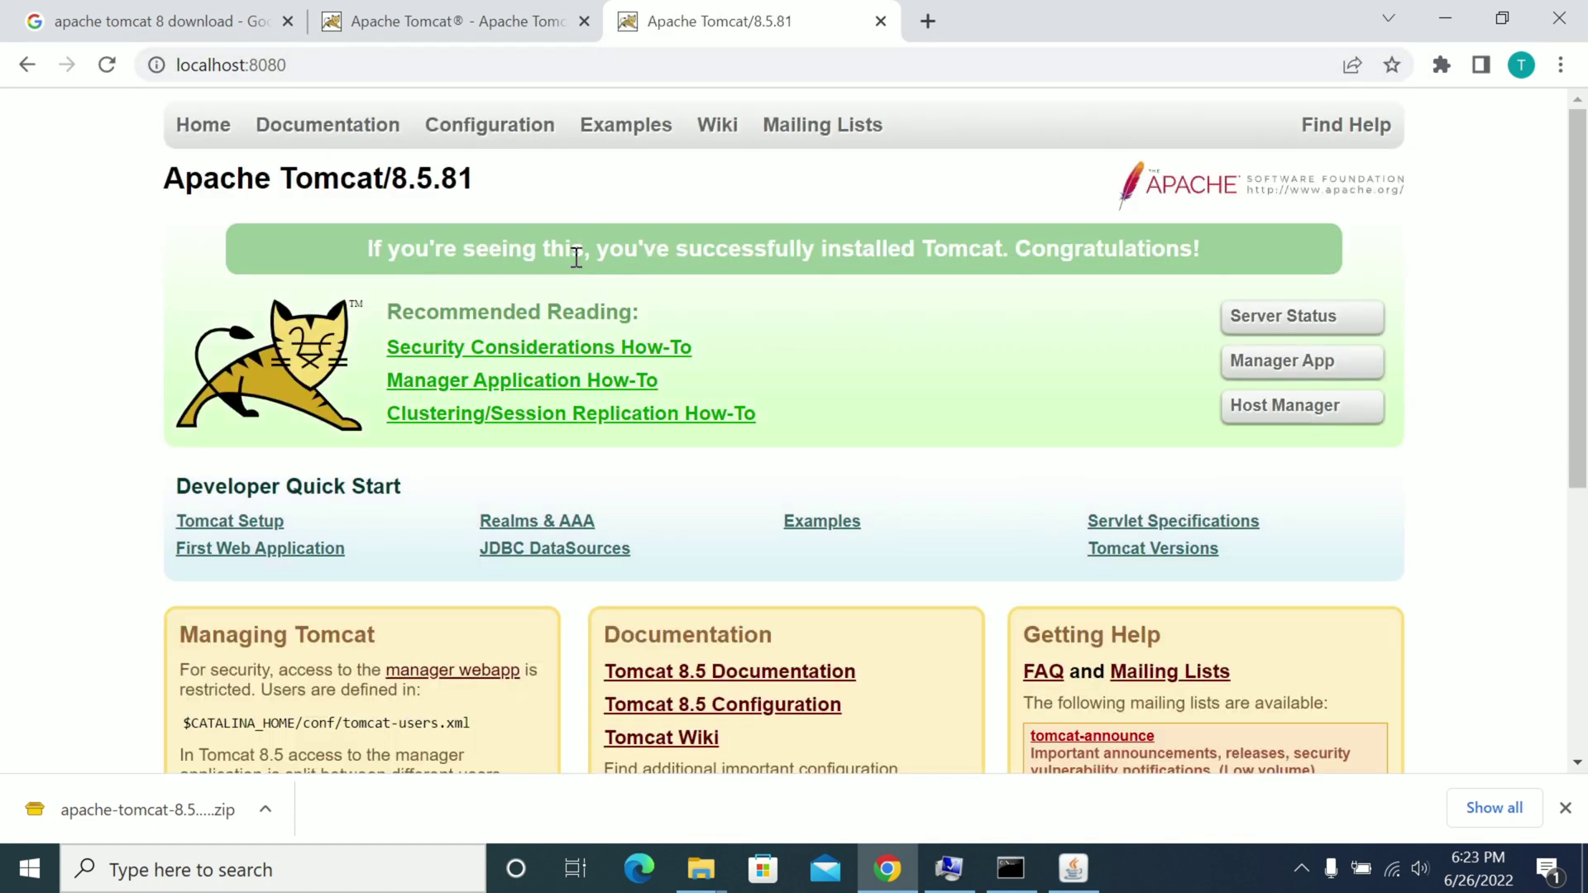
click(115, 68)
- Check the running Tomcat console, then return to Chrome's Apache Tomcat download tab
click(1073, 868)
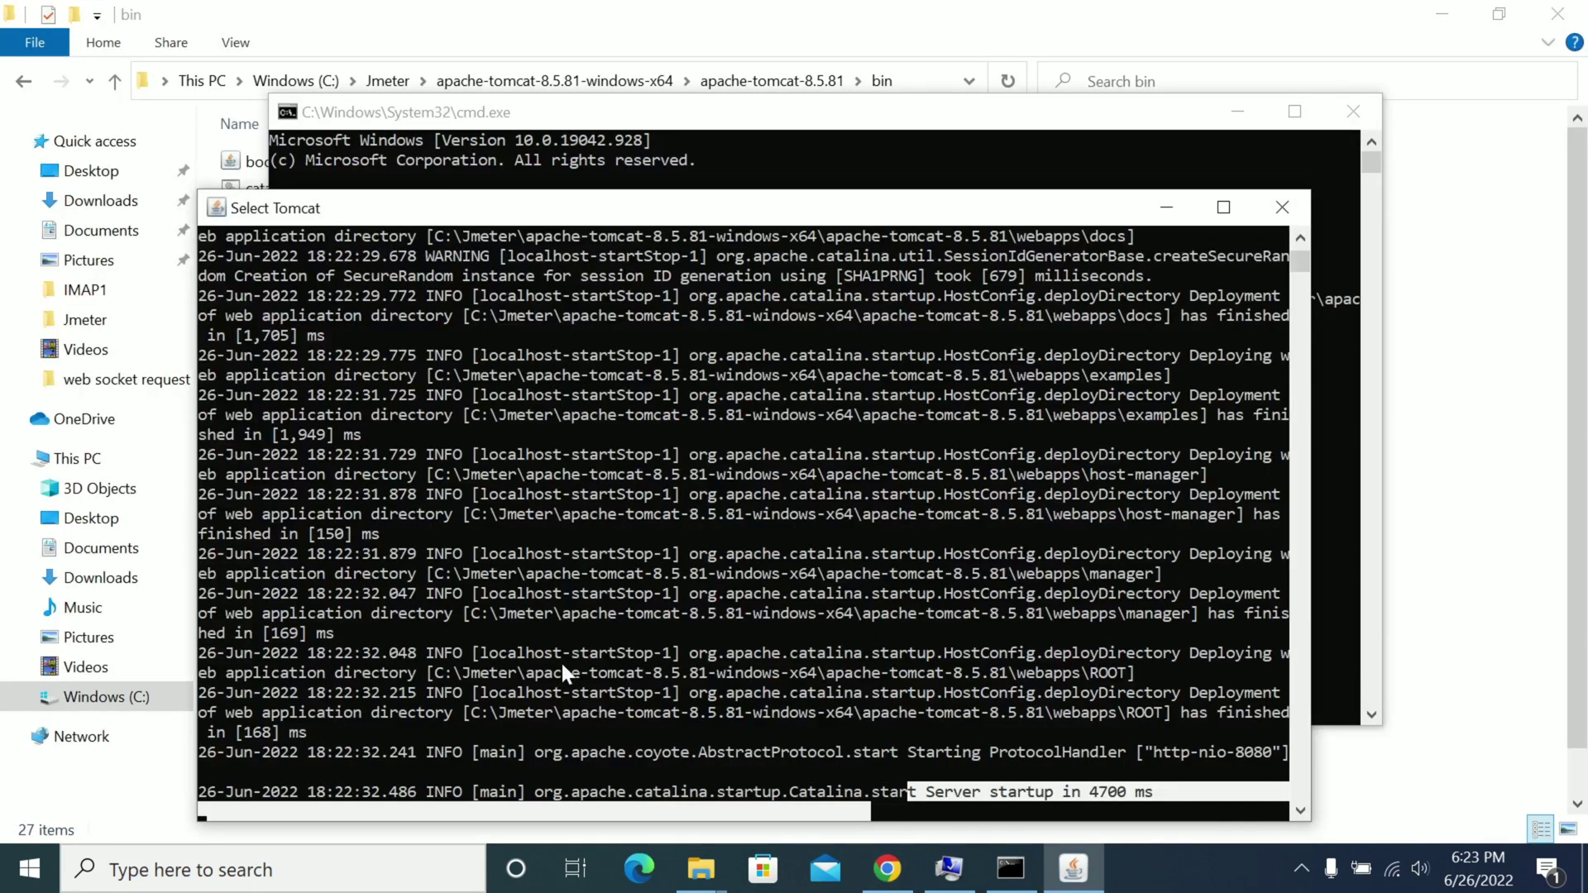
click(887, 868)
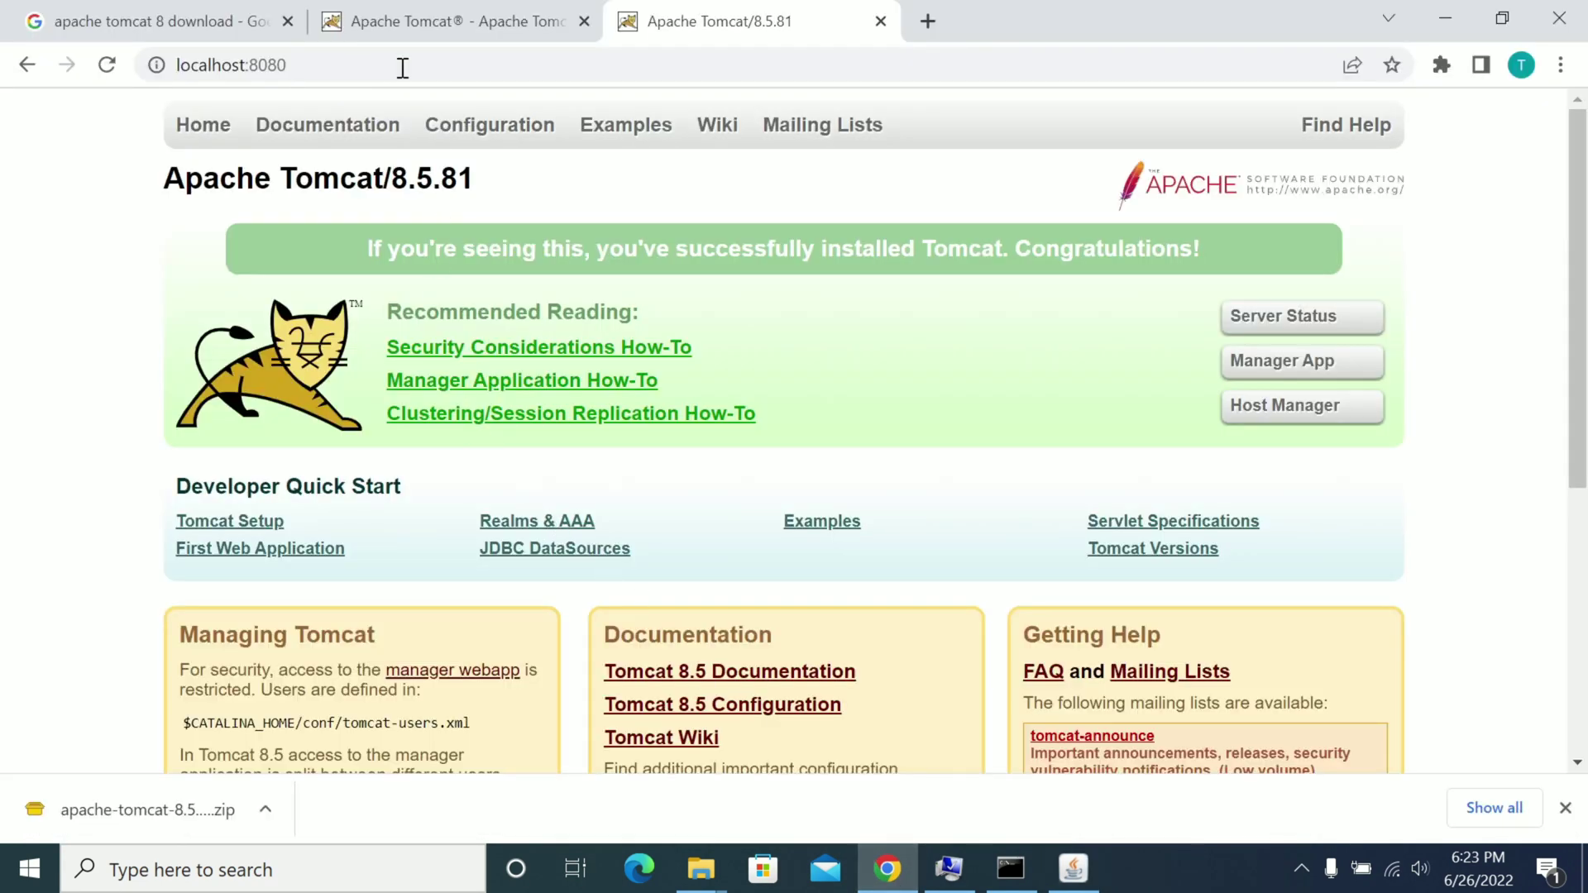
click(411, 22)
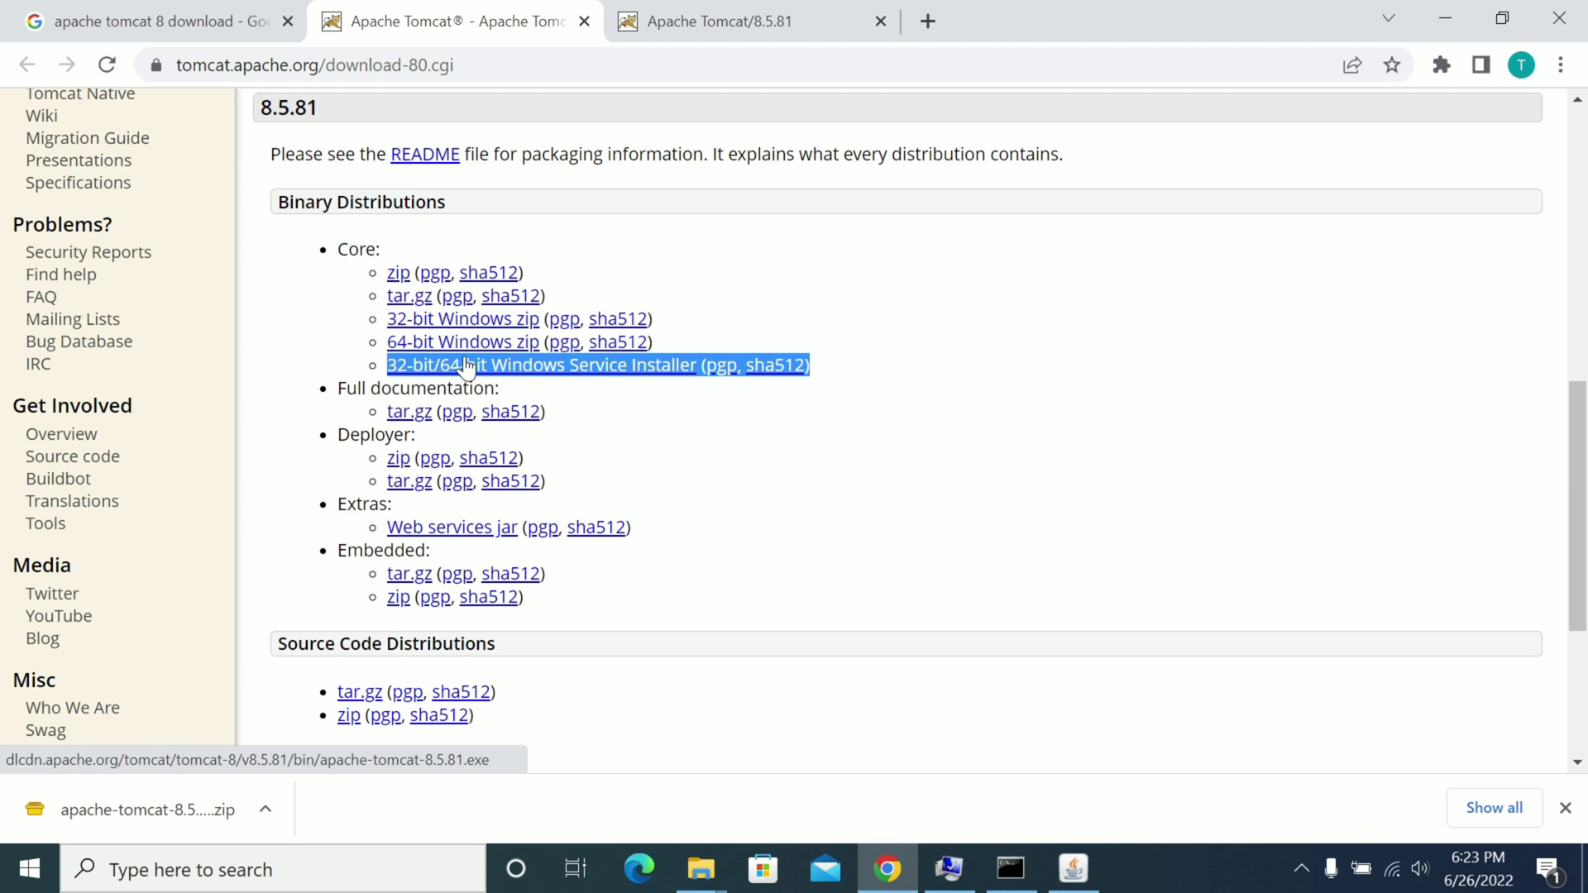